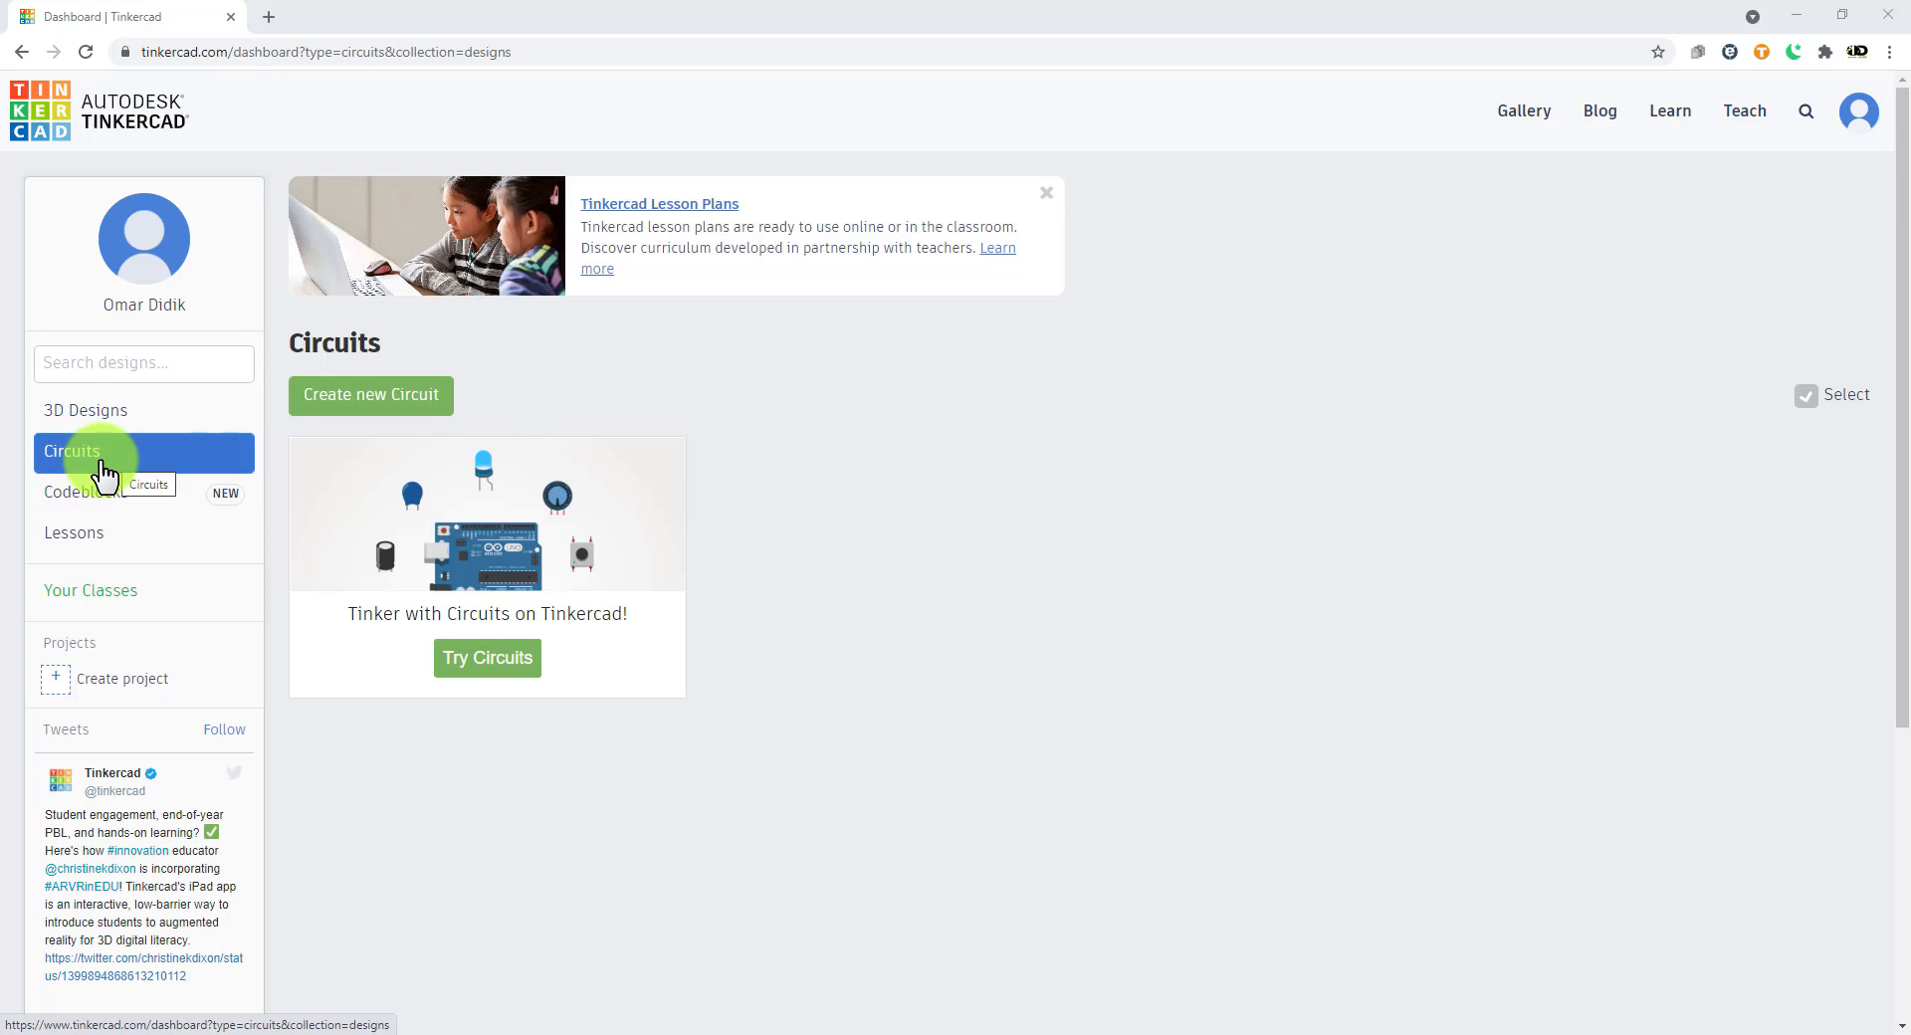
- Create a new circuit and rename it Cubaan 1
click(87, 466)
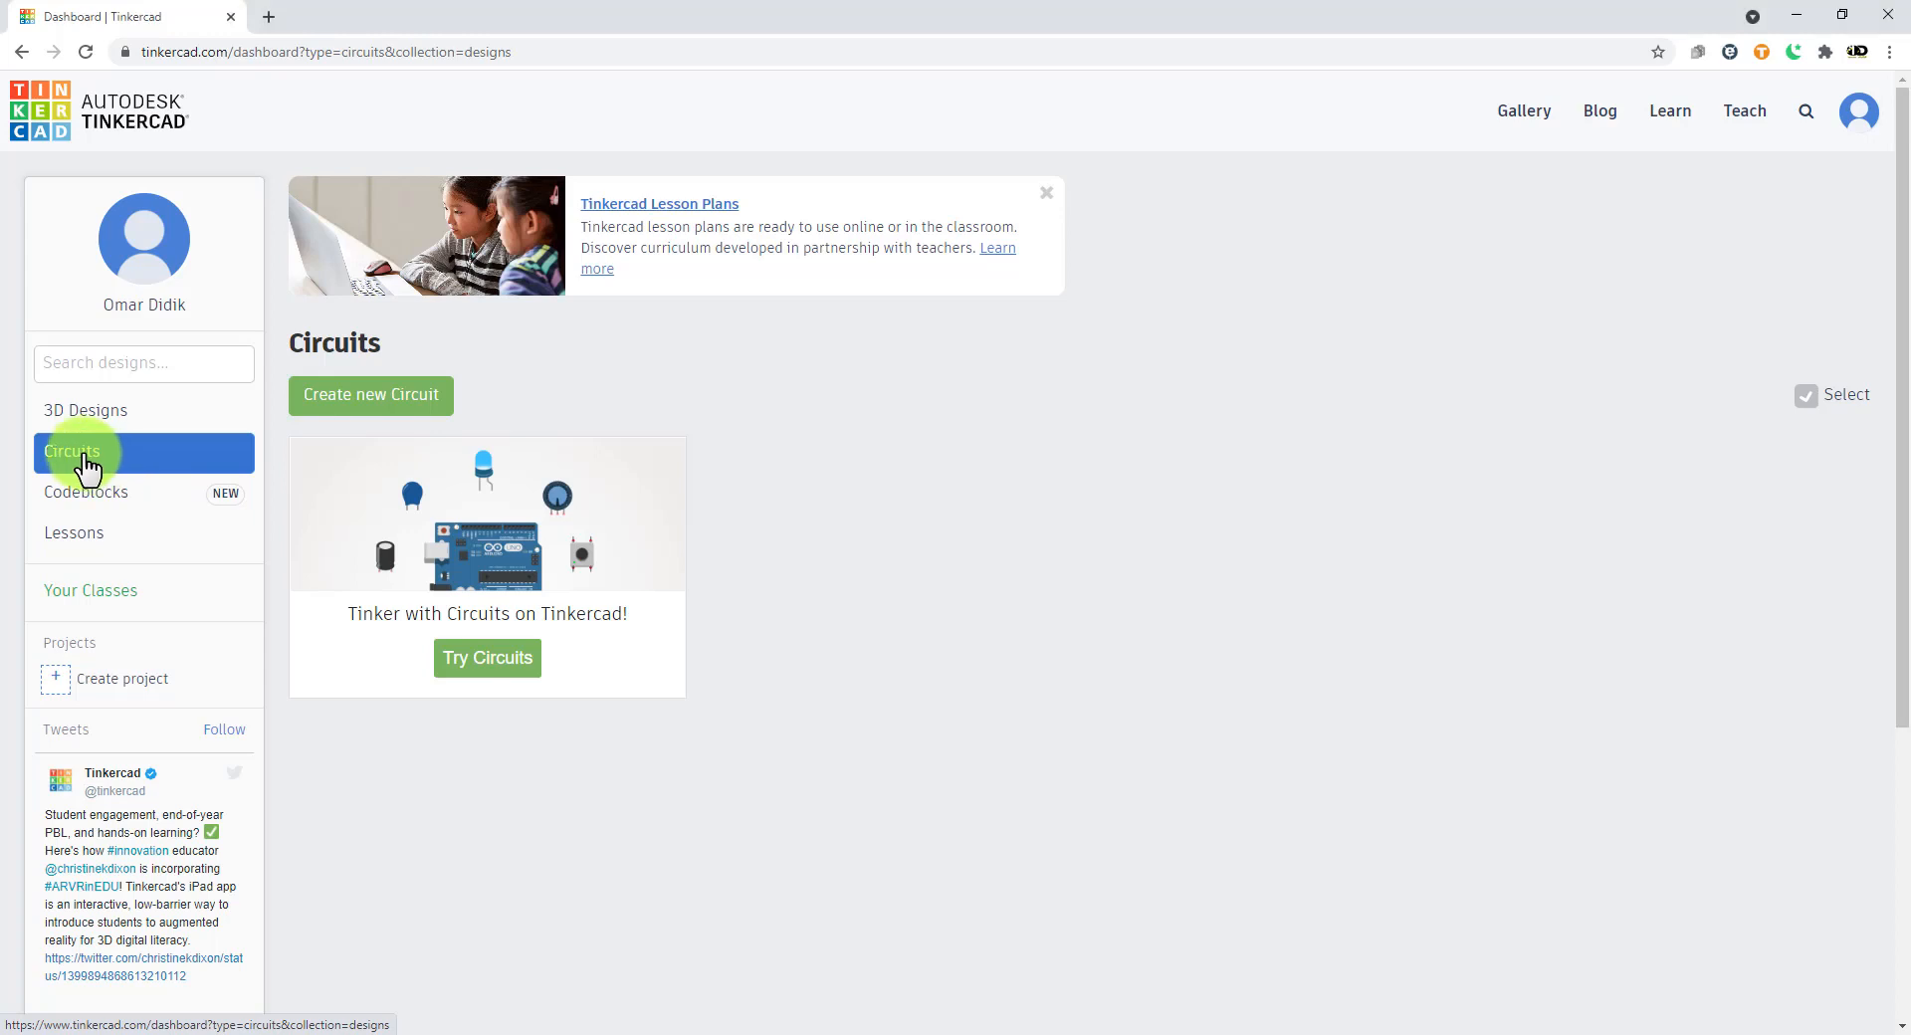
click(356, 402)
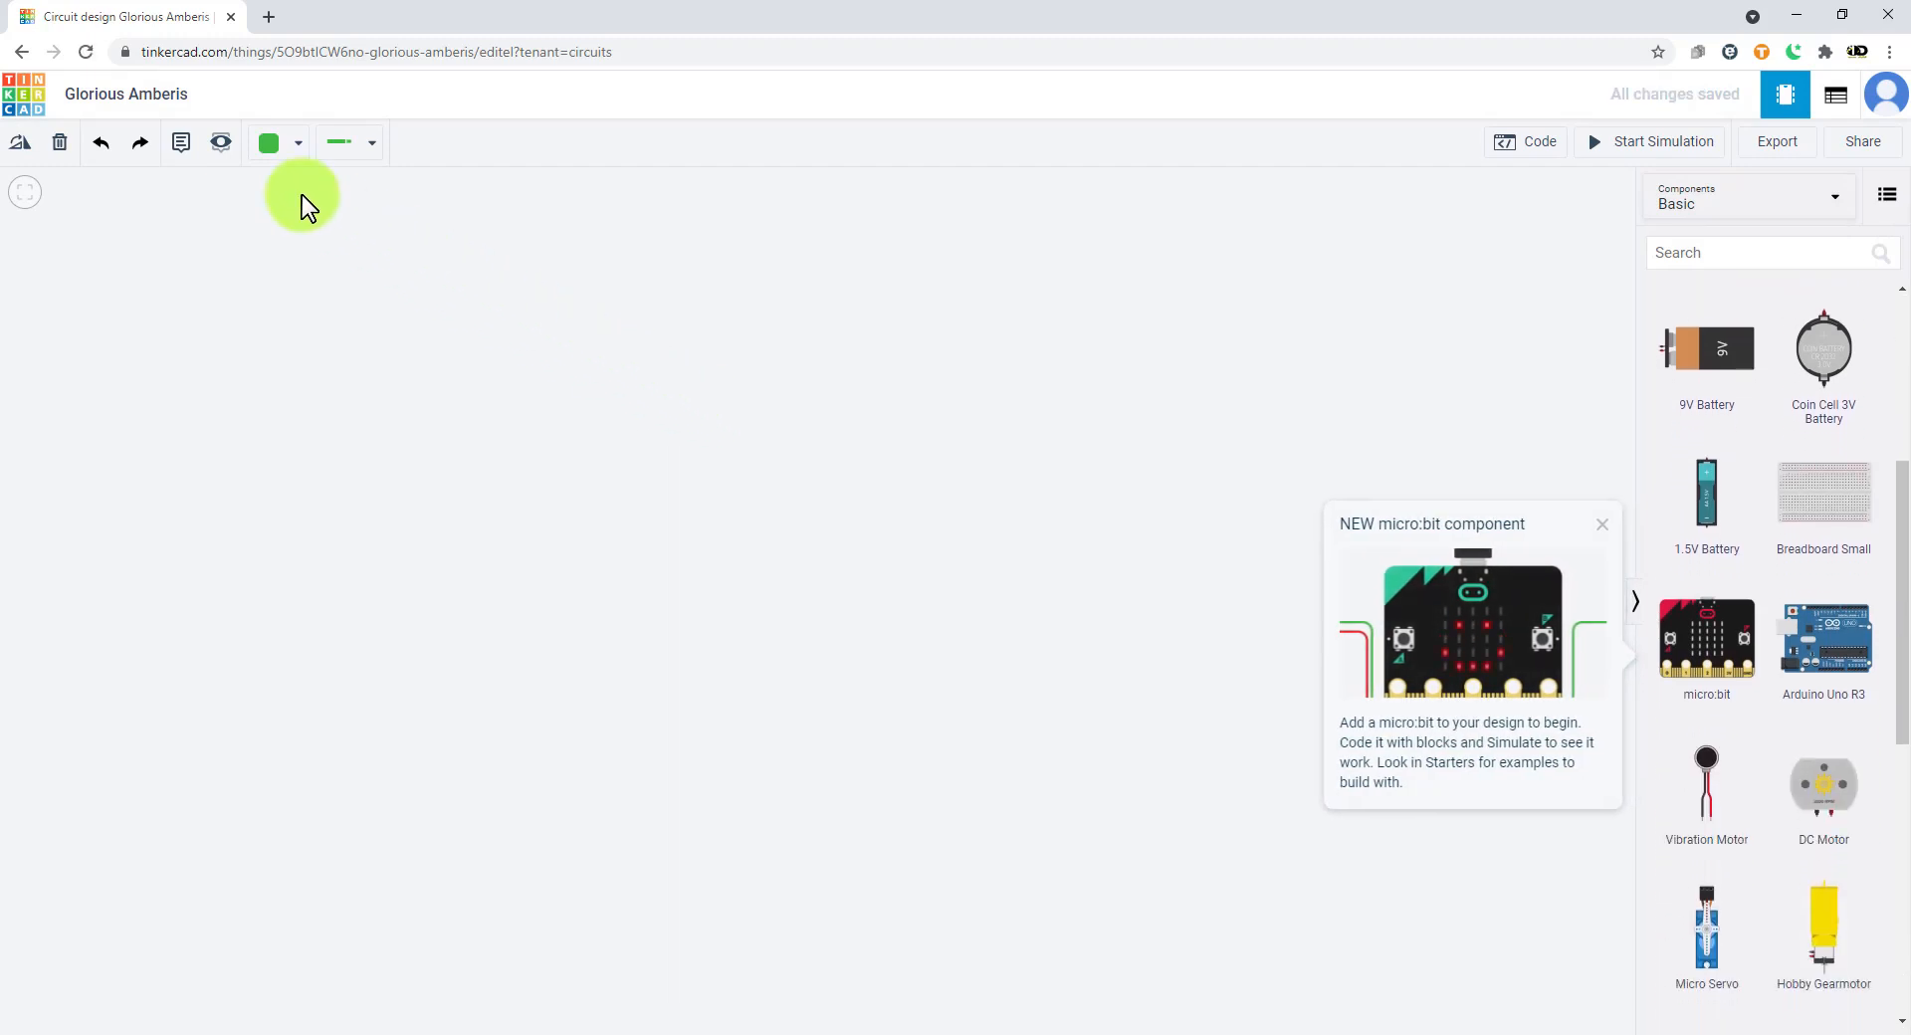
click(156, 94)
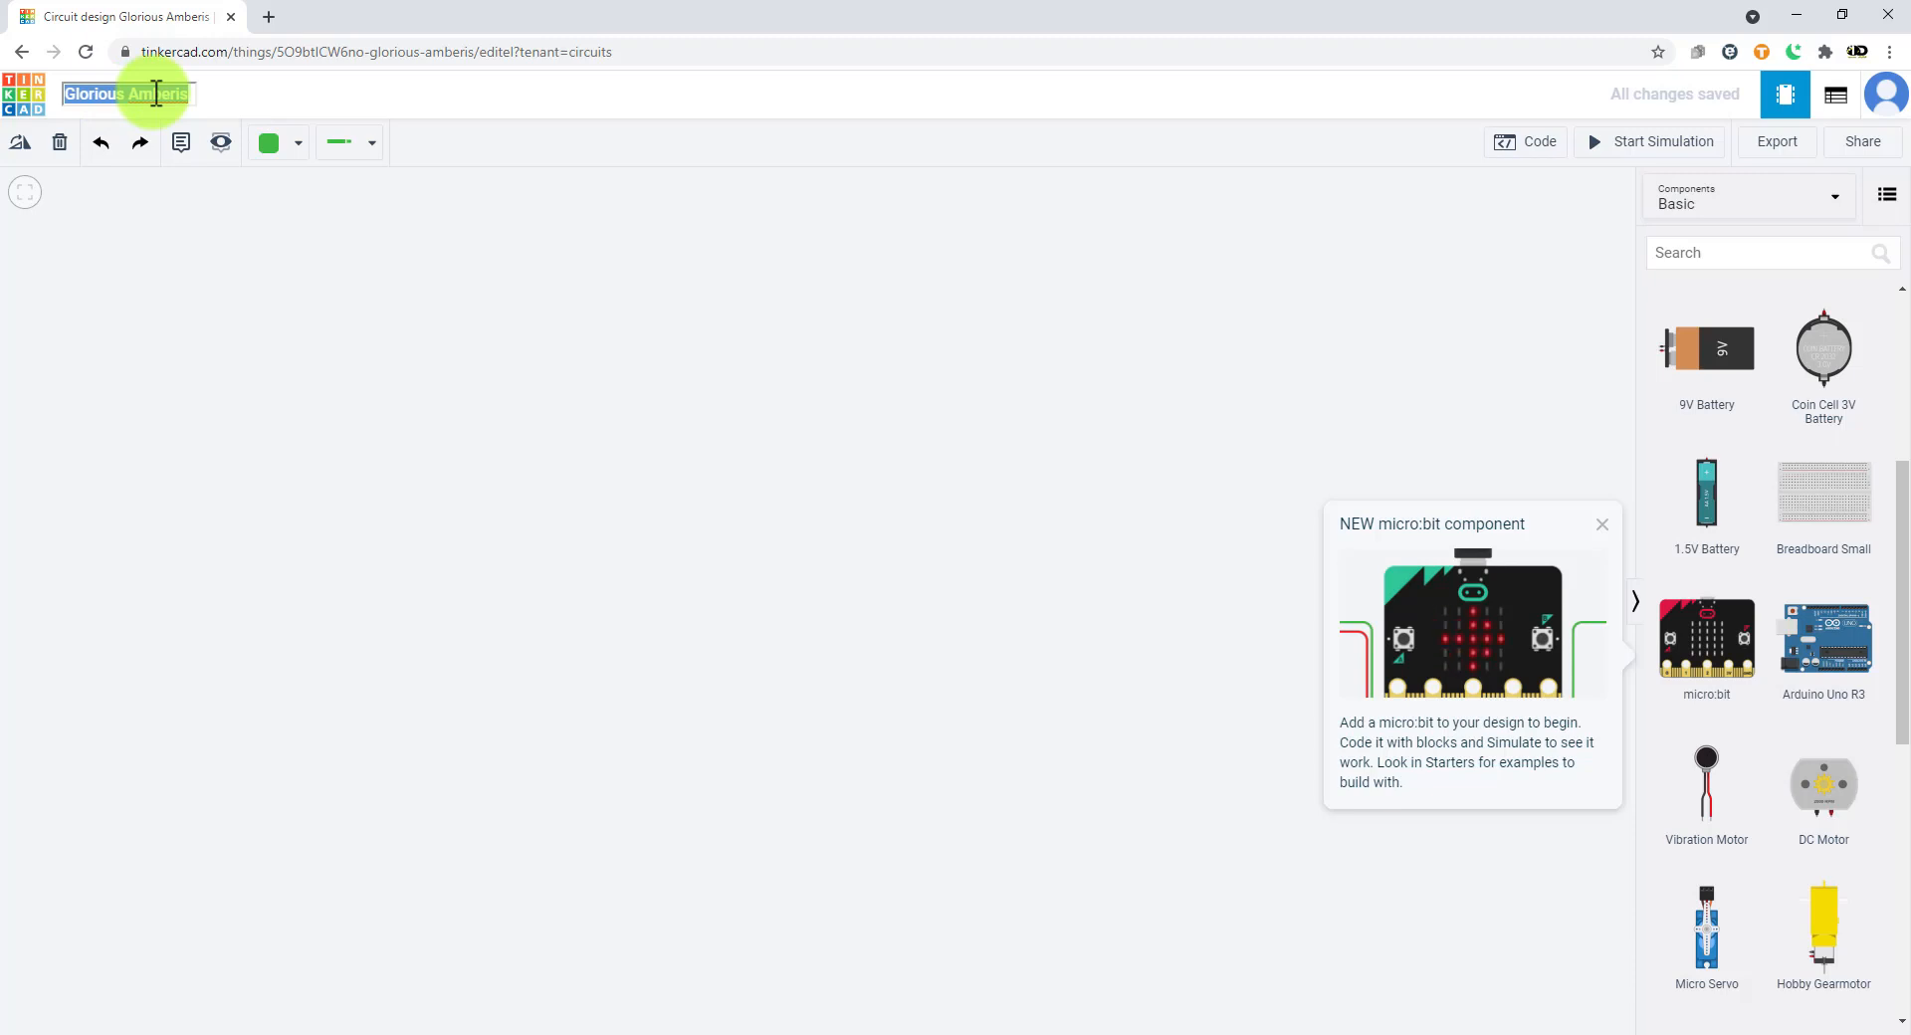
text(Cubaan 1)
key(Escape)
- Look through the Basic components from the resistor down to the multimeter
drag(1903, 470, 1903, 209)
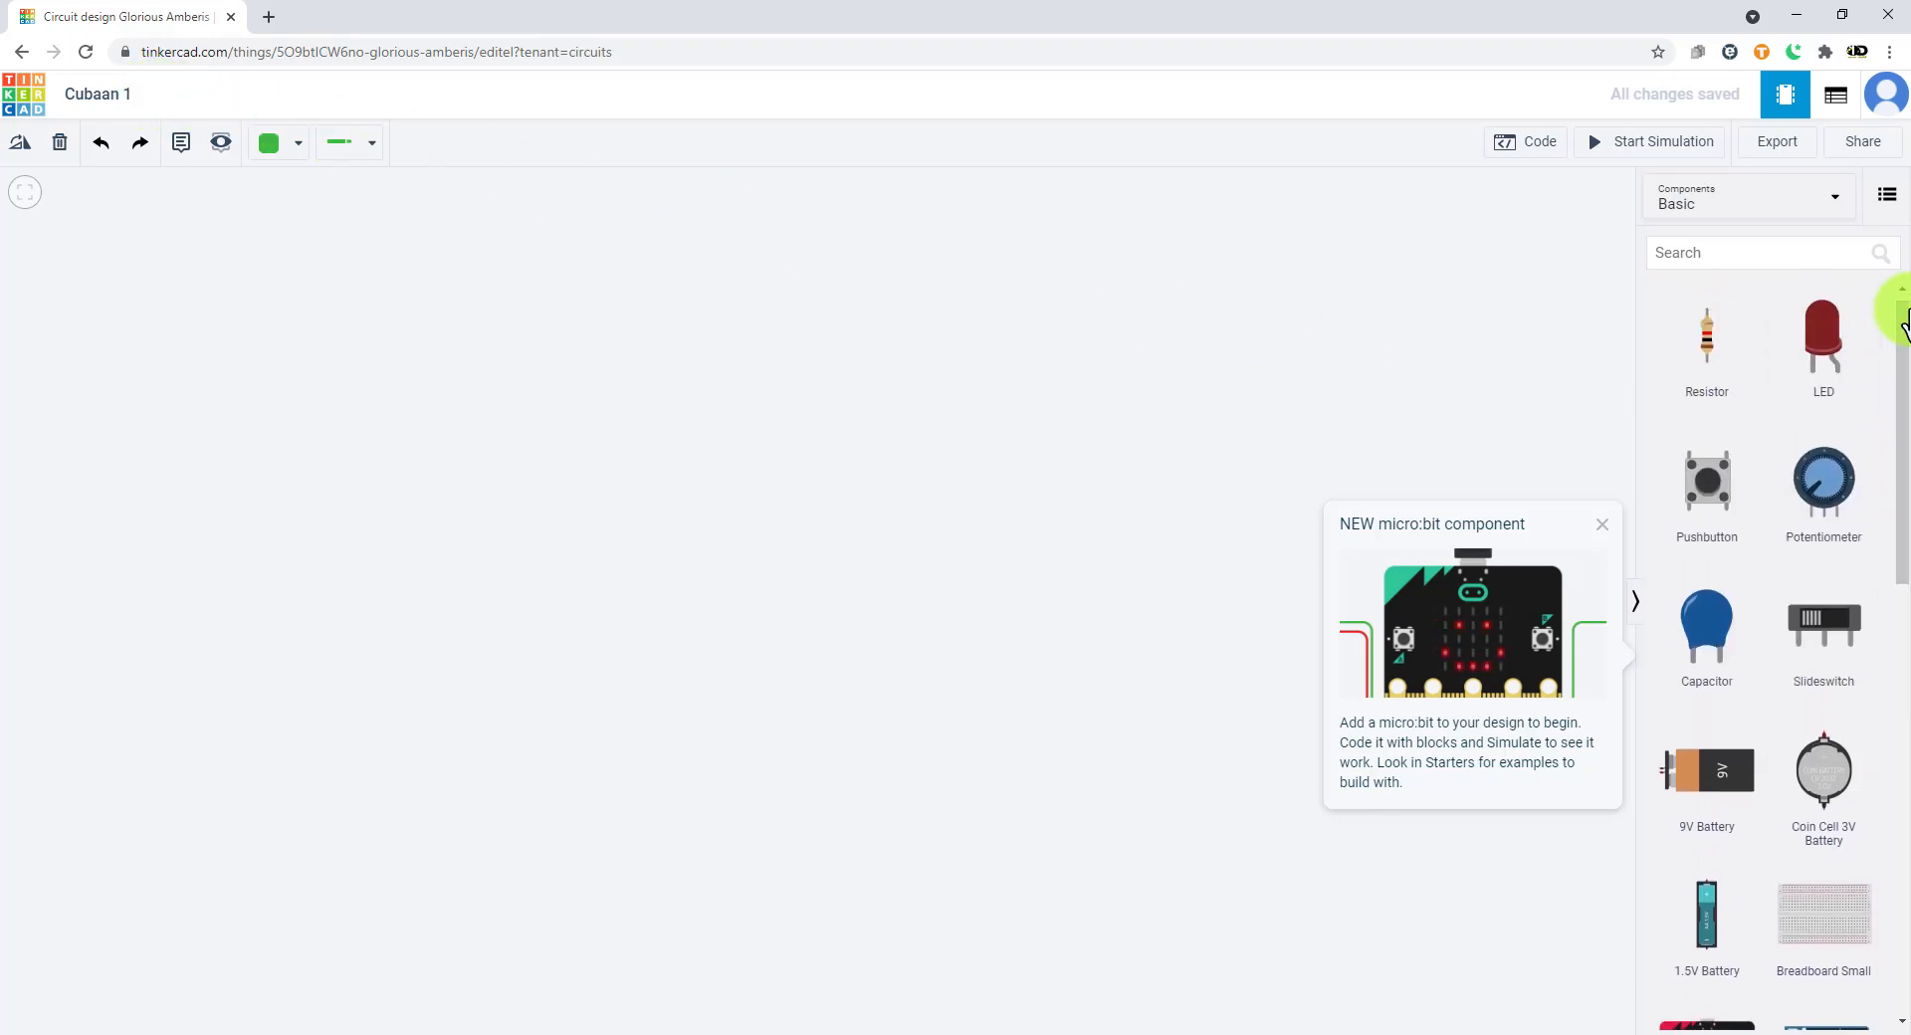
click(1749, 215)
click(1712, 264)
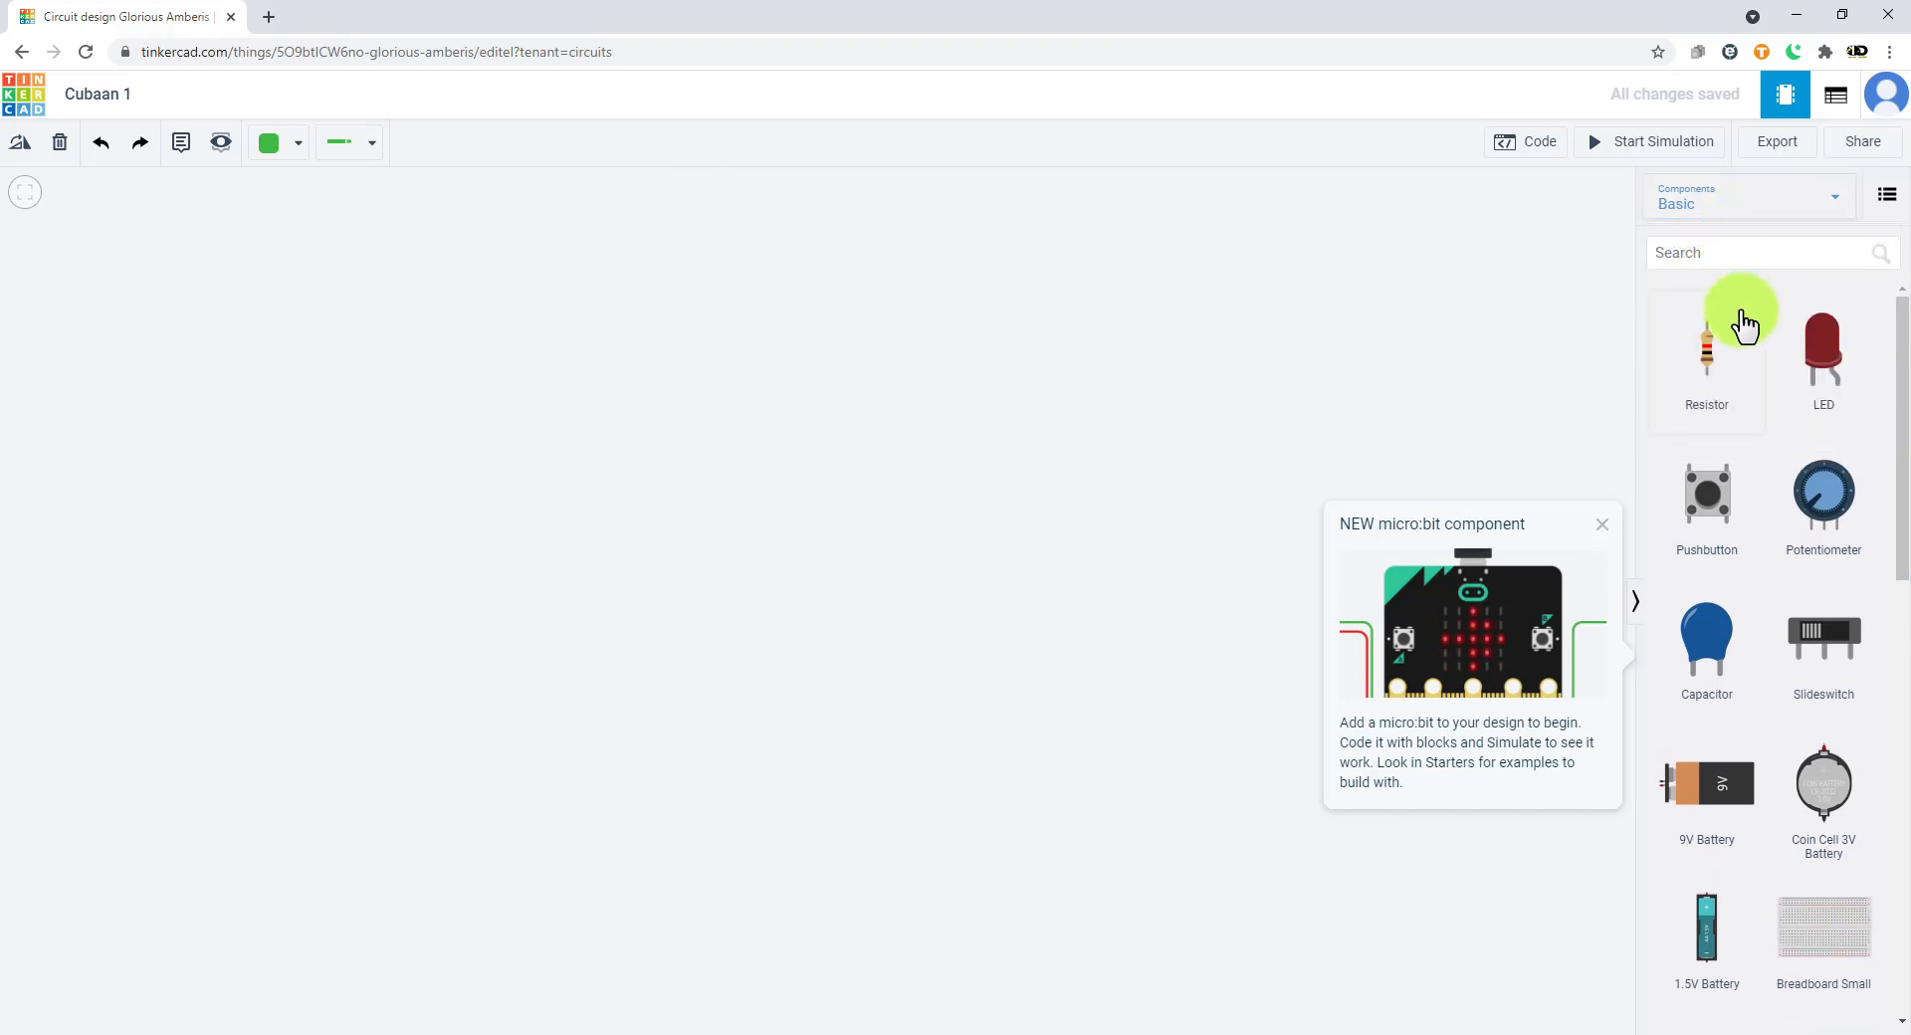
scroll(1798, 406, down, 10)
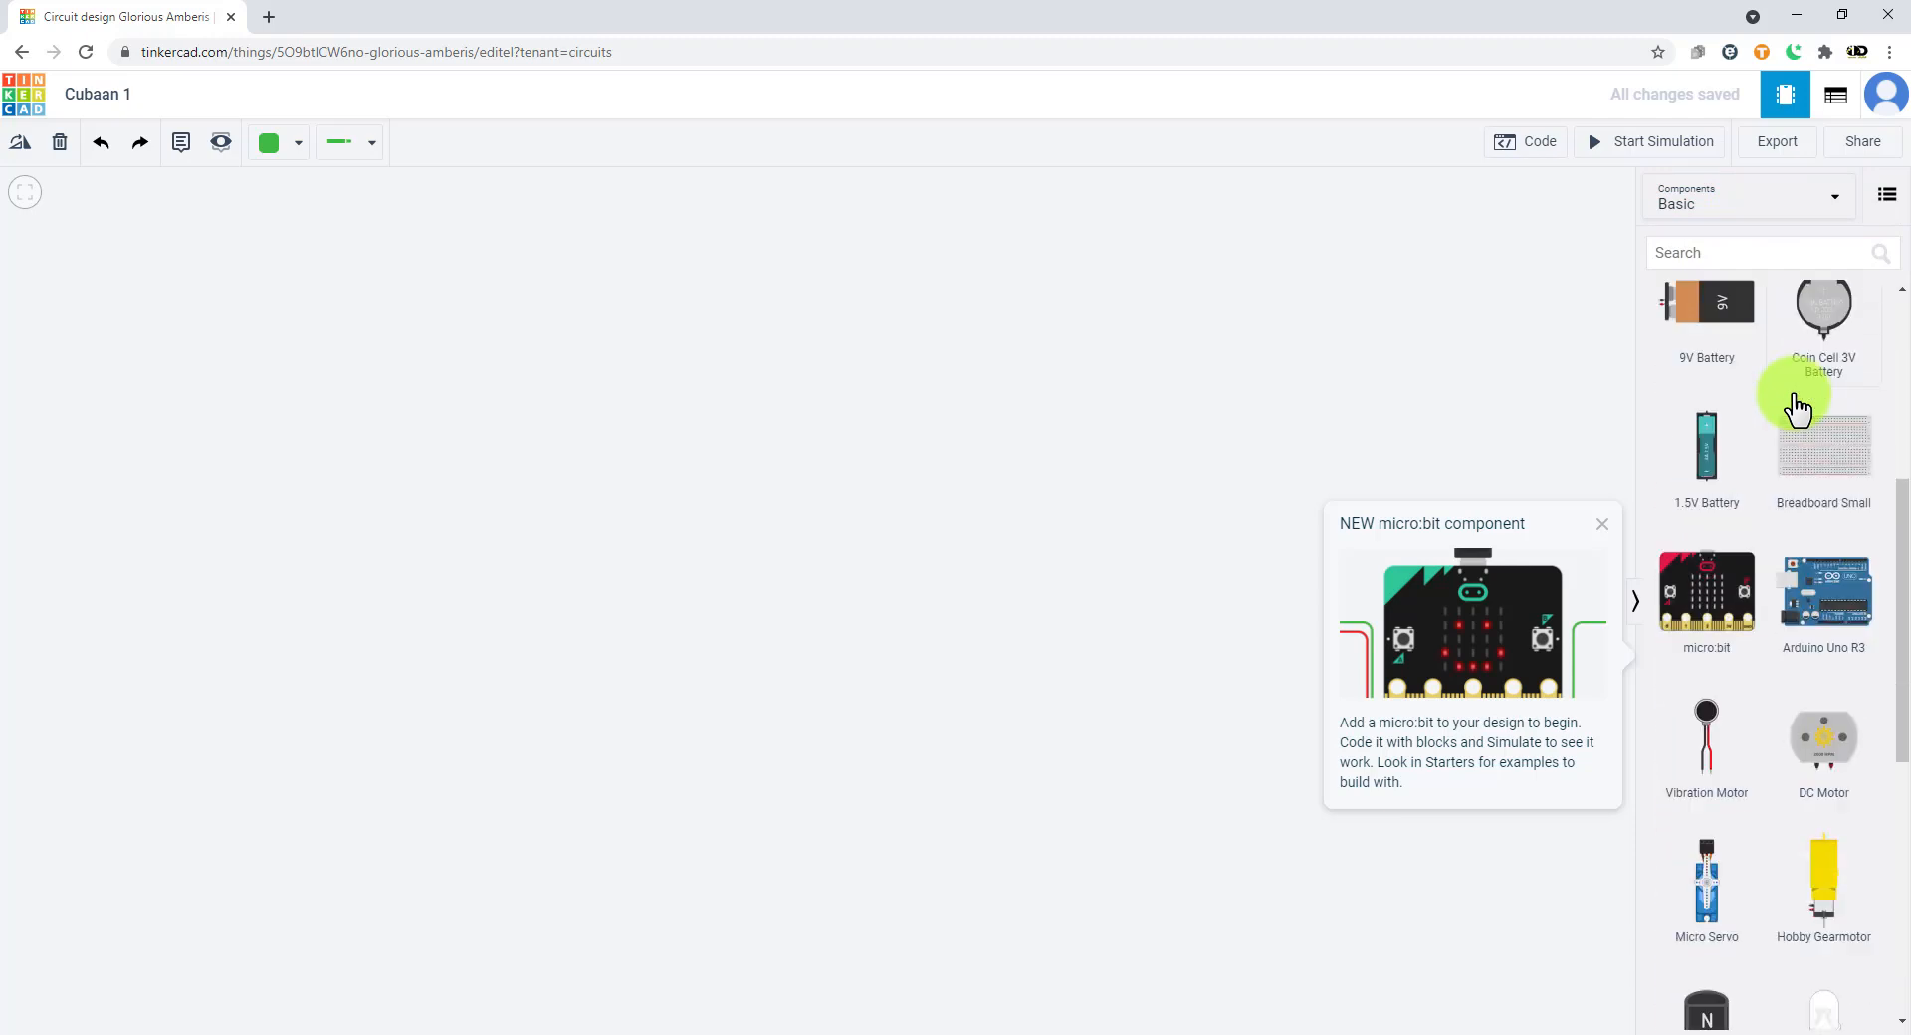
scroll(1798, 406, down, 3)
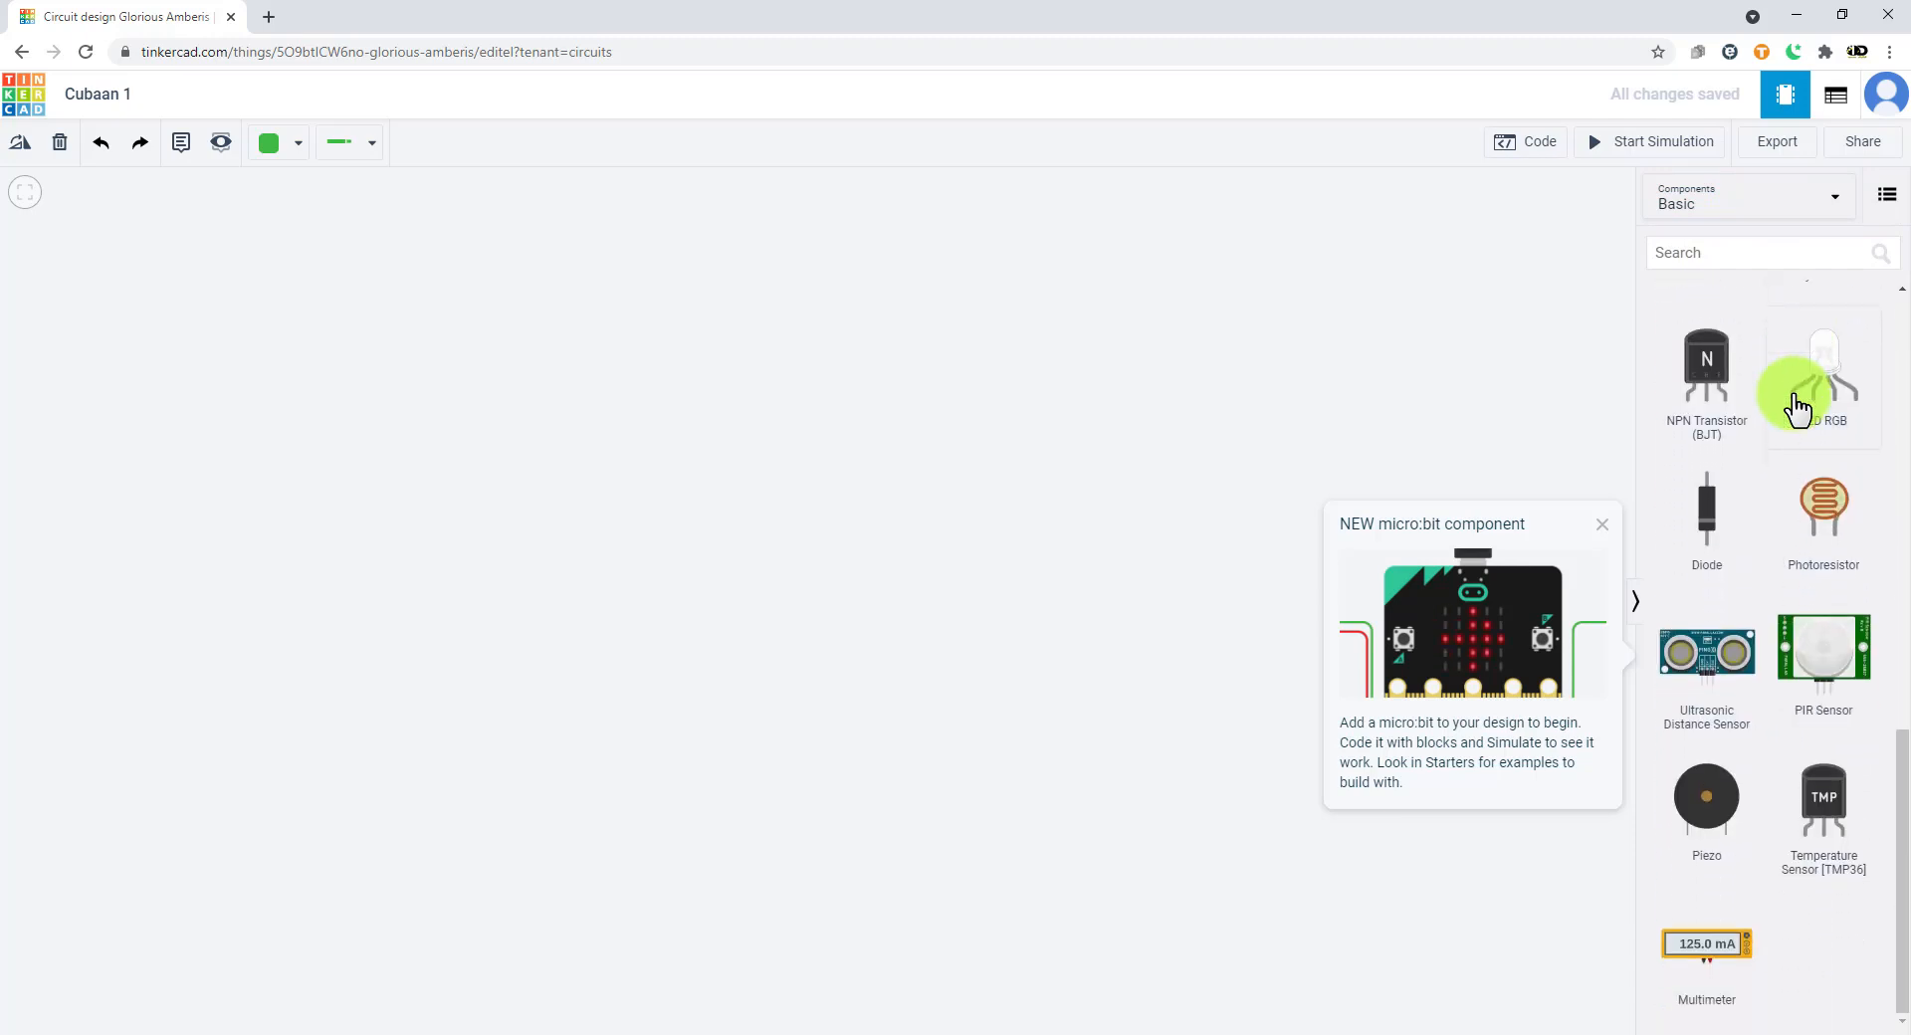
scroll(1798, 406, up, 6)
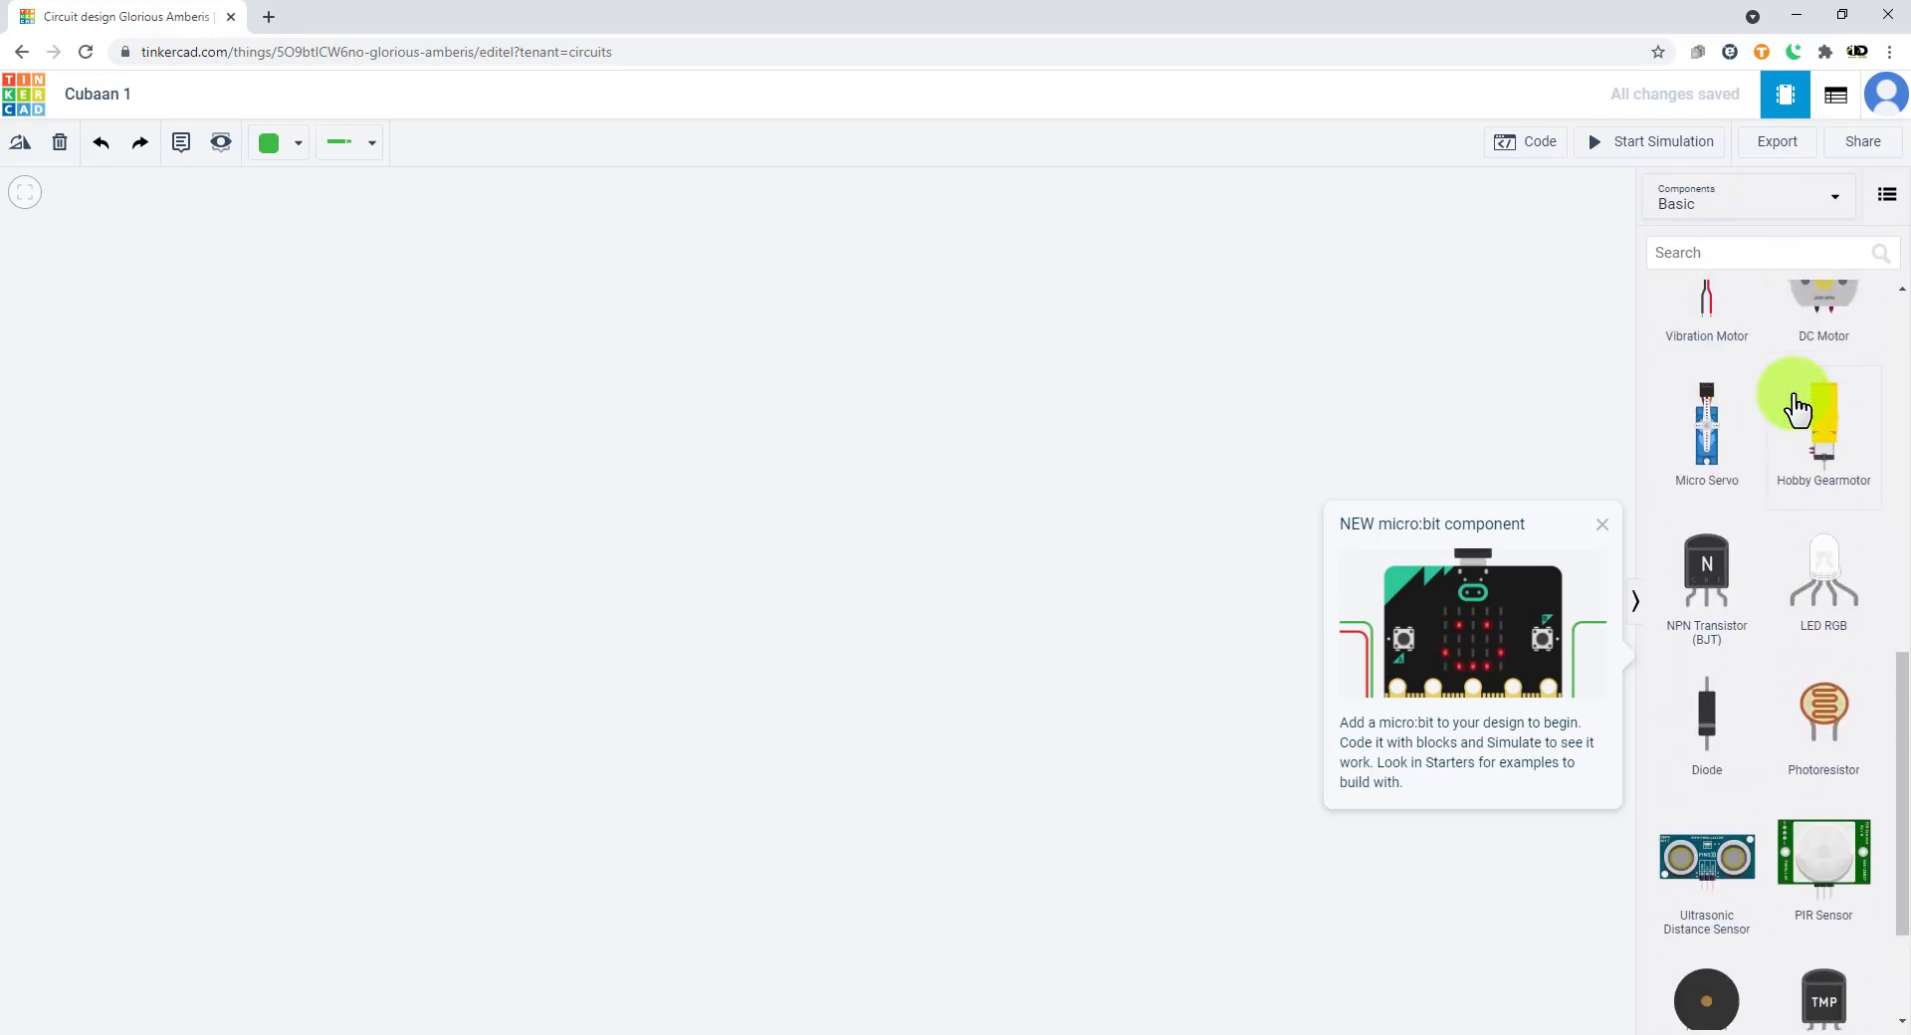
scroll(1795, 408, up, 4)
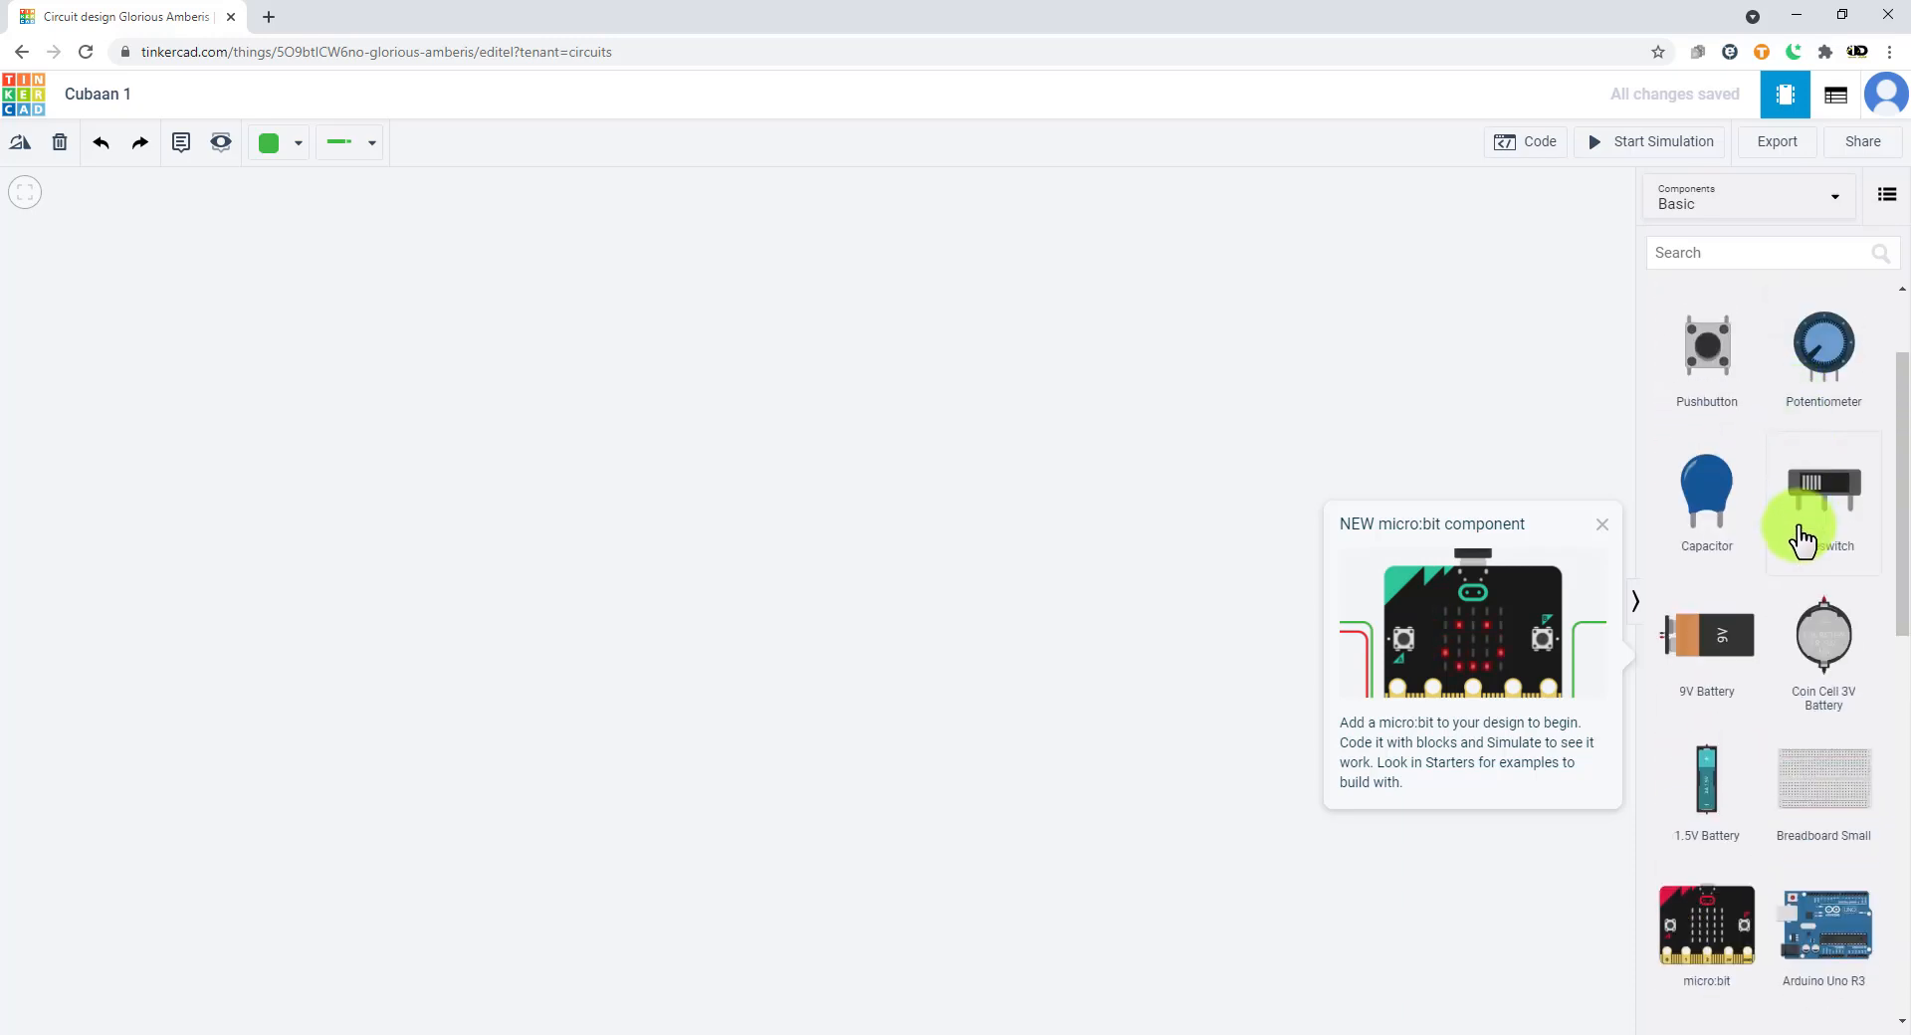
scroll(1795, 418, up, 2)
- List all components and look through the General, Input and Output groups
click(1782, 209)
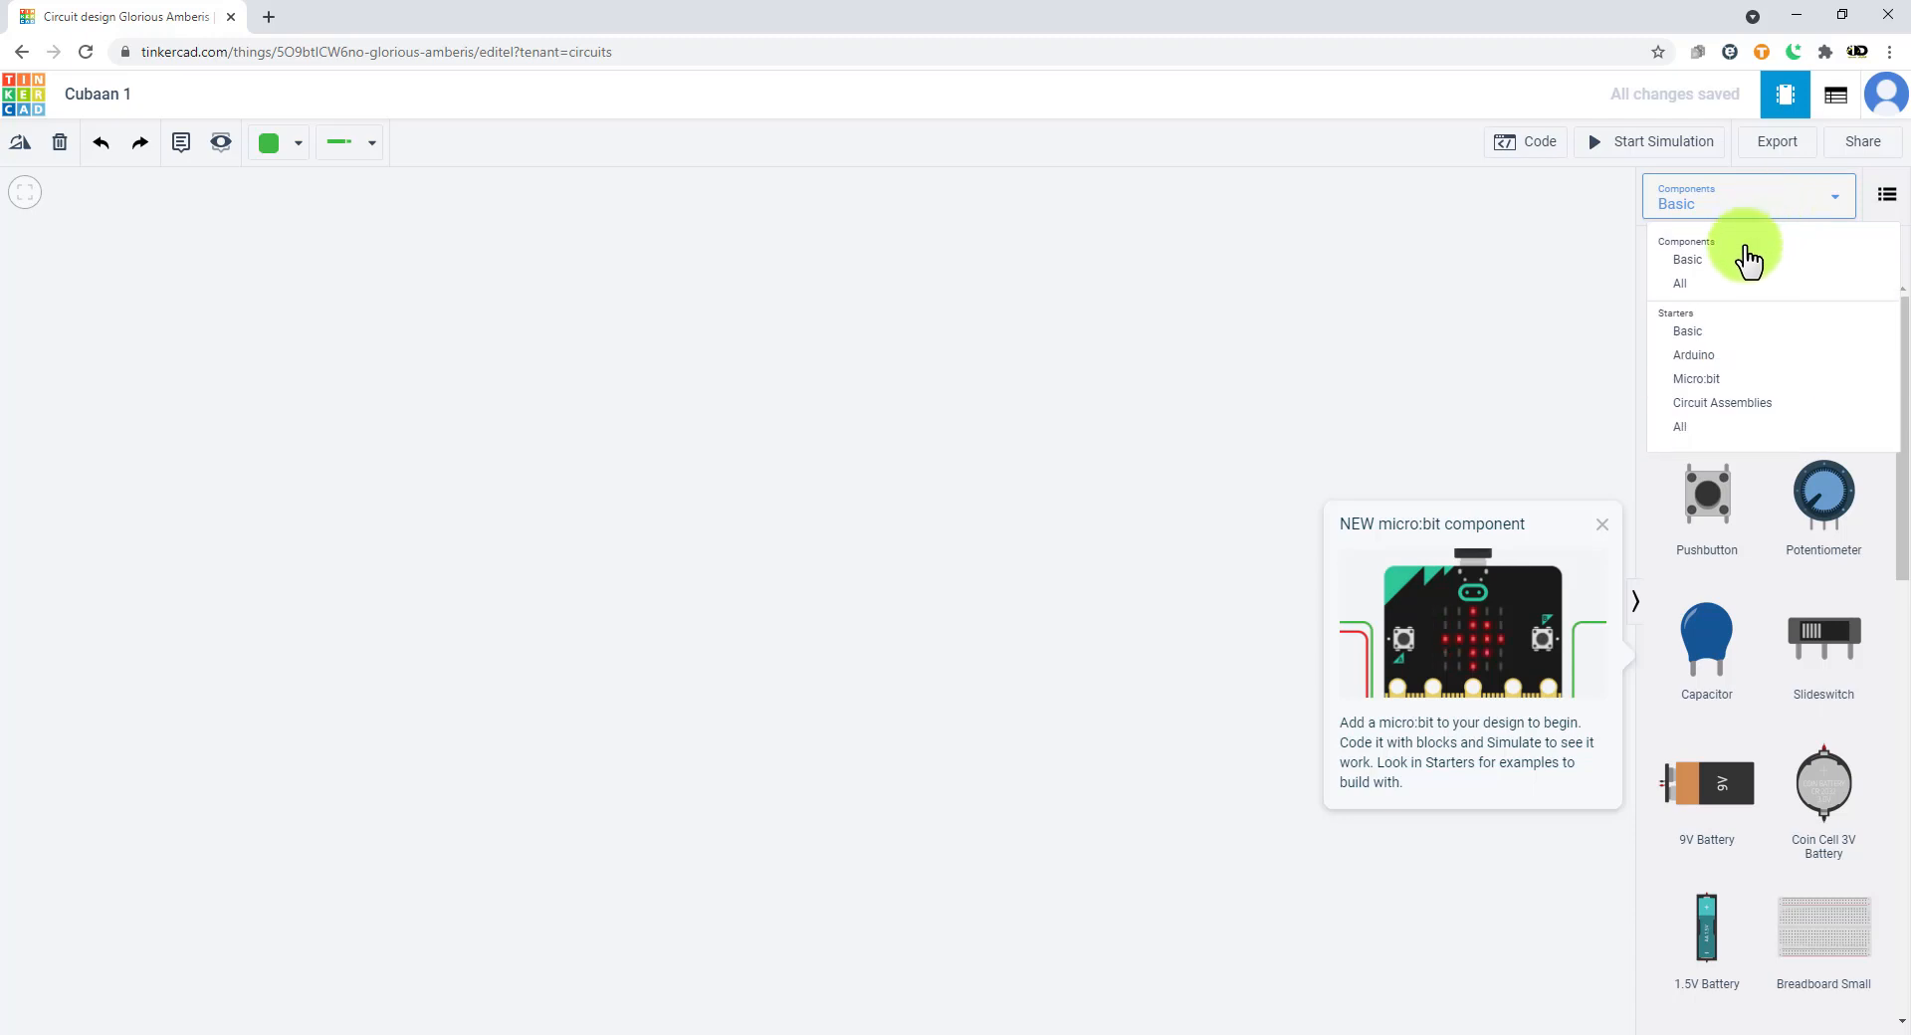
click(1709, 286)
click(1774, 211)
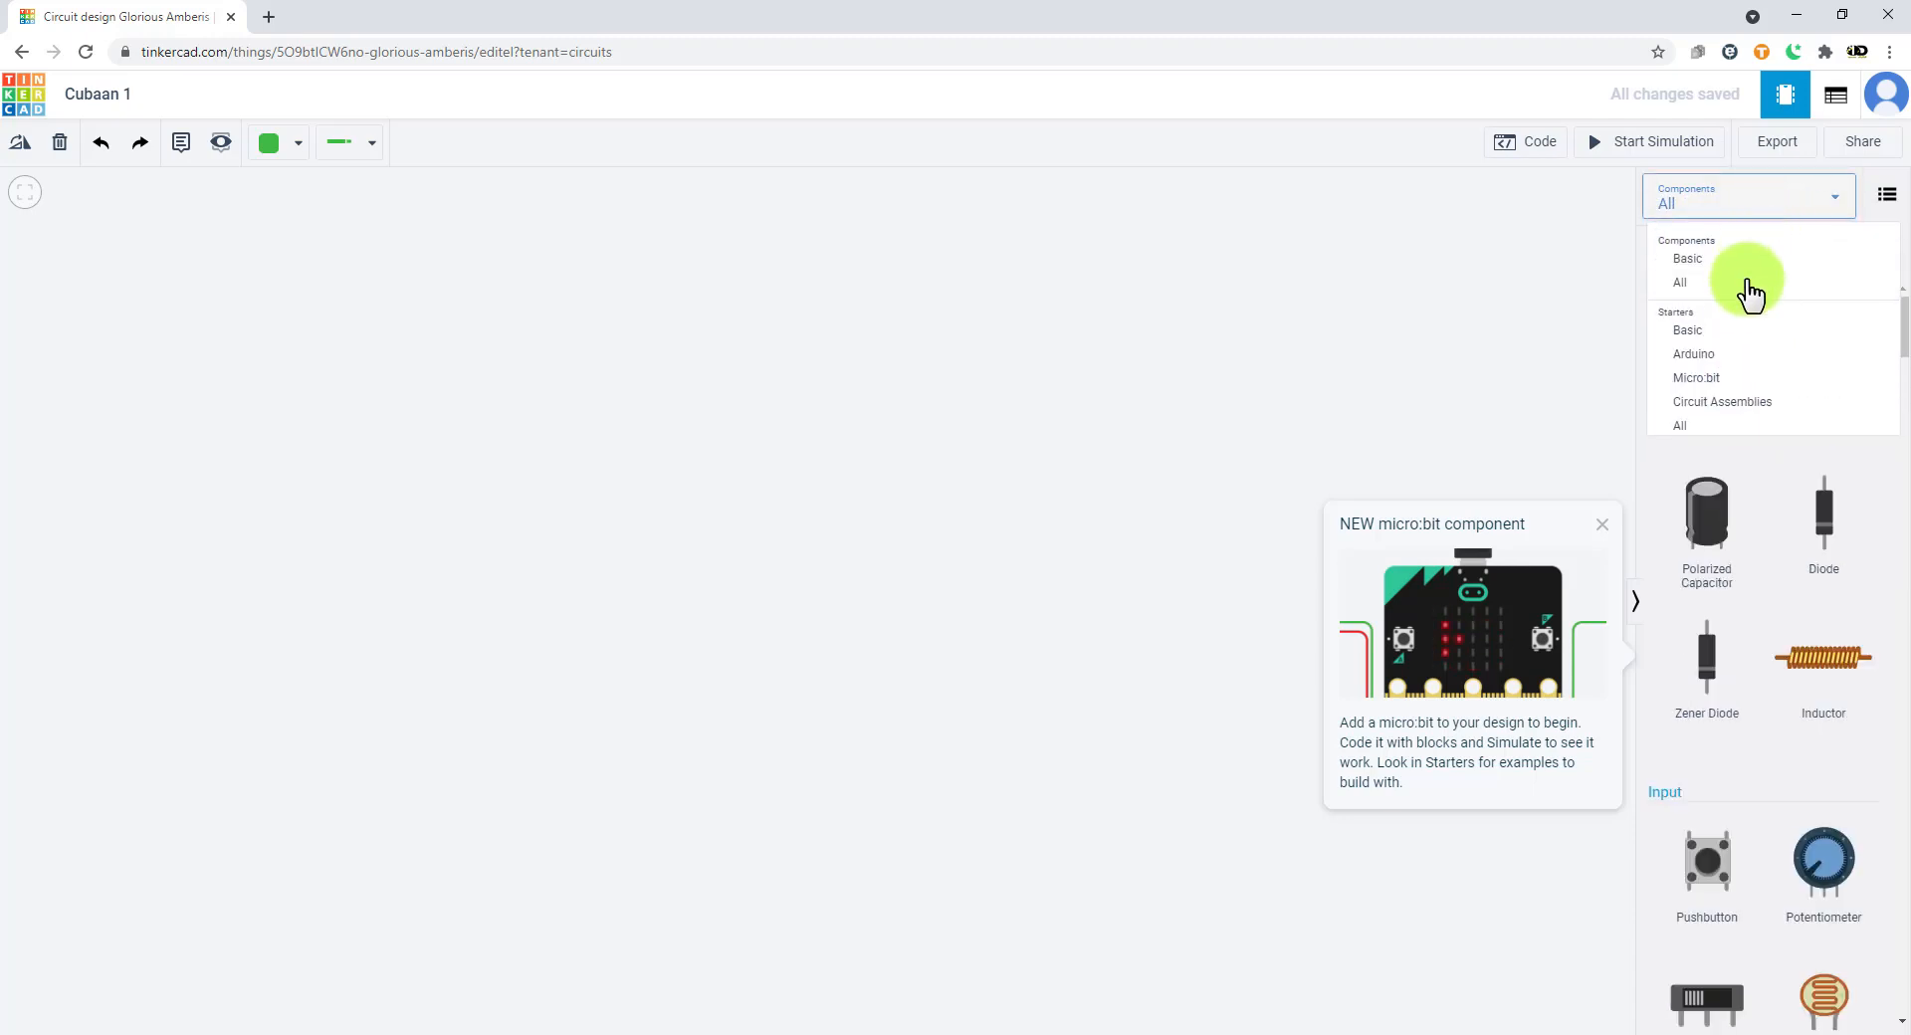
key(Down)
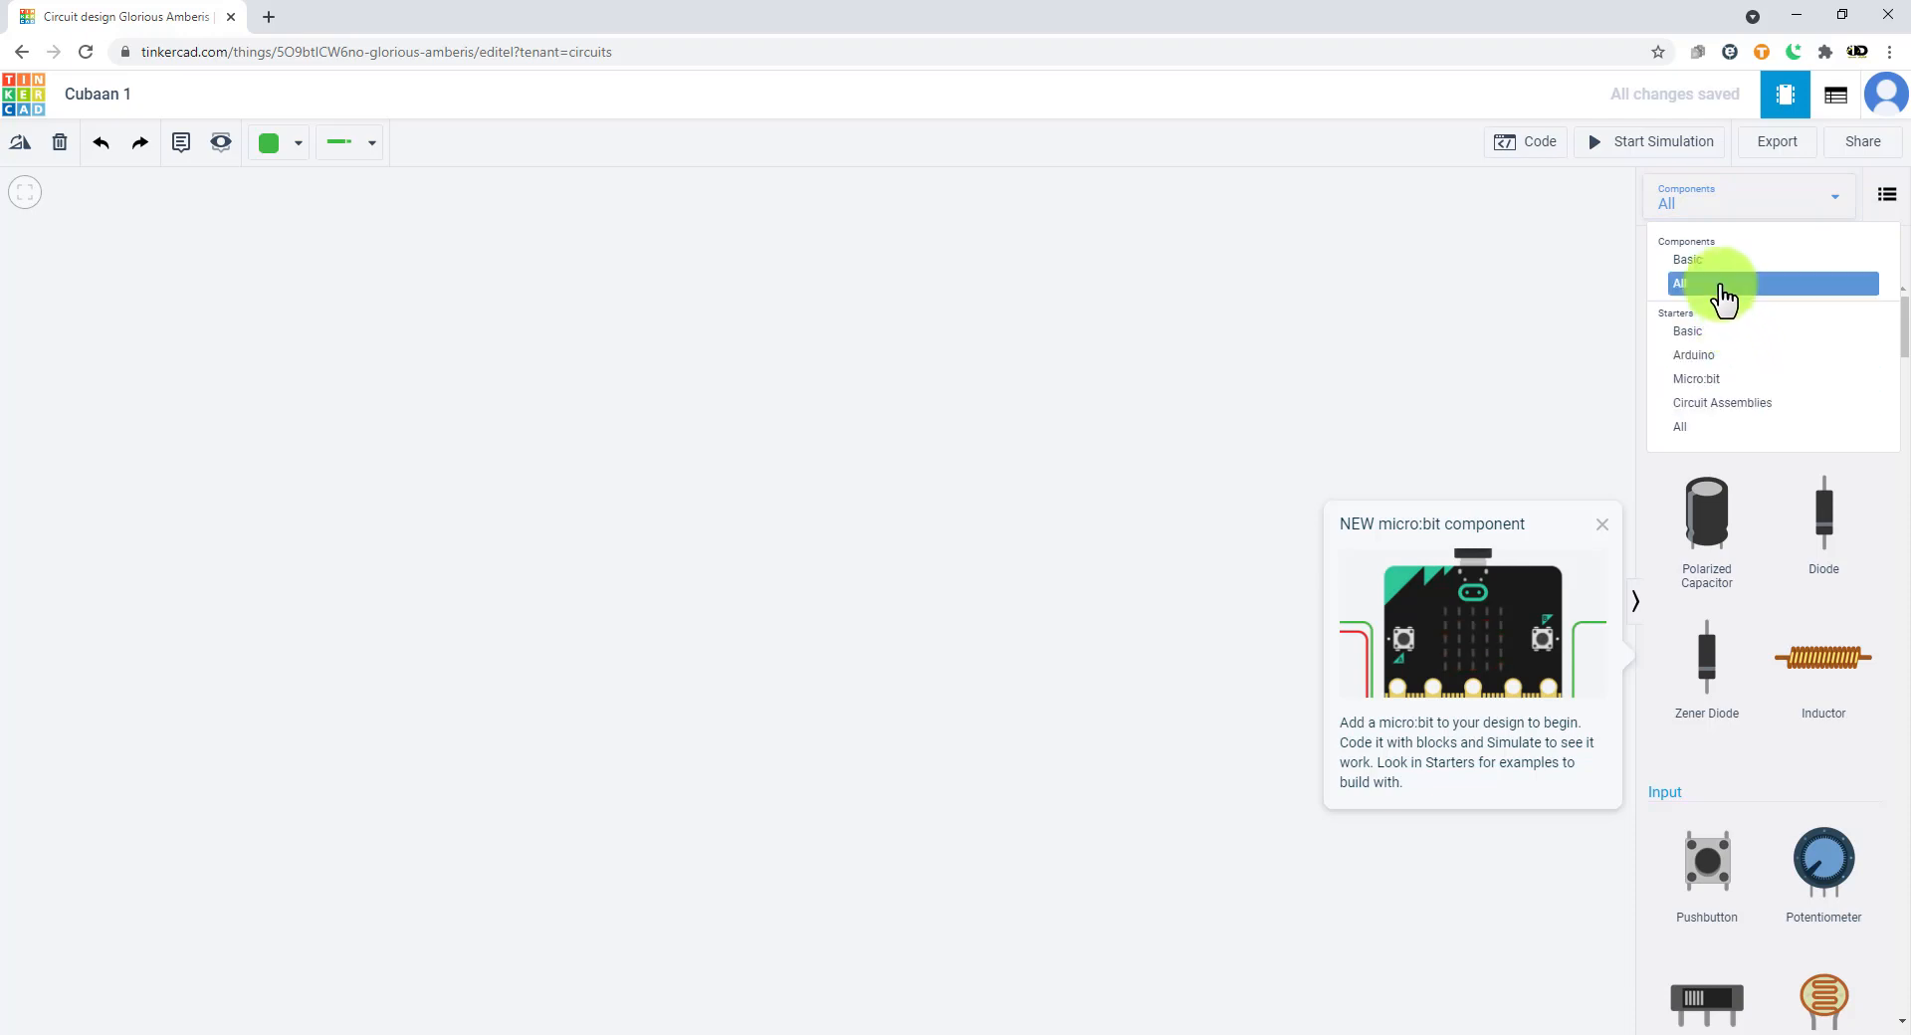
click(1722, 284)
scroll(1766, 430, down, 15)
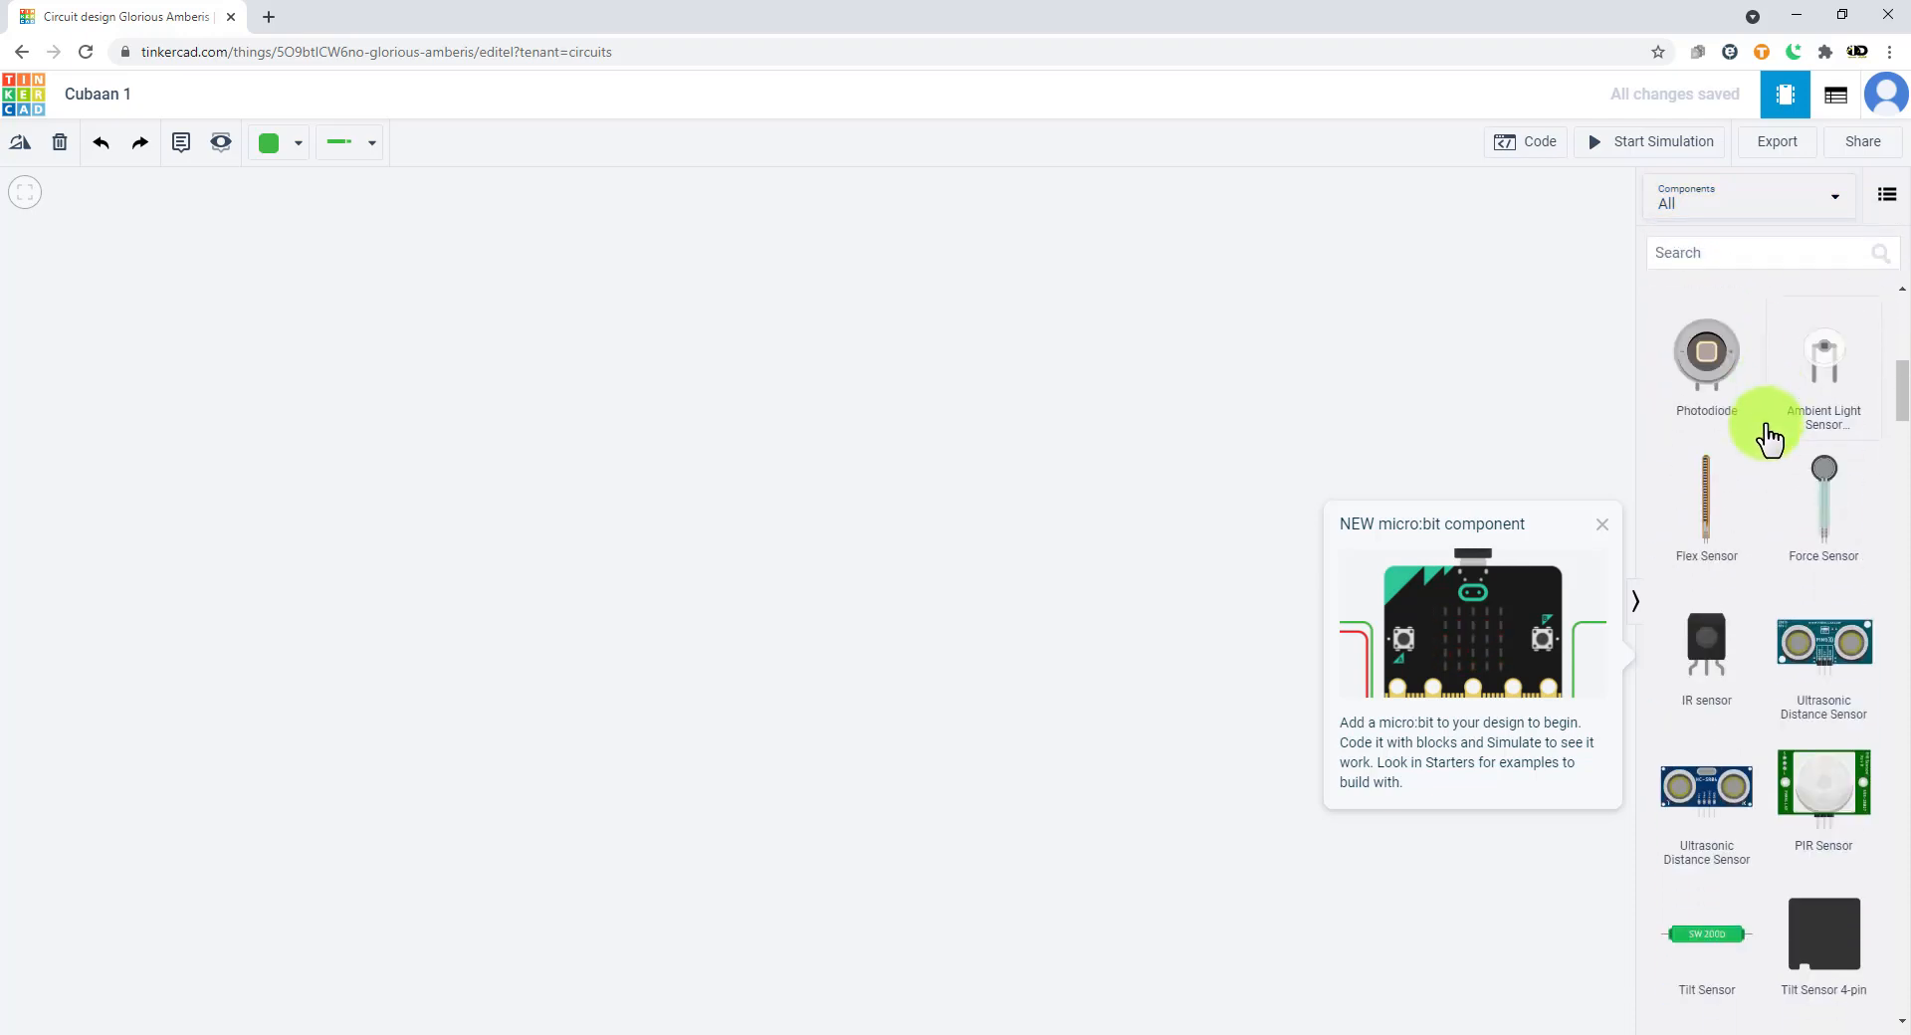
scroll(1769, 435, down, 8)
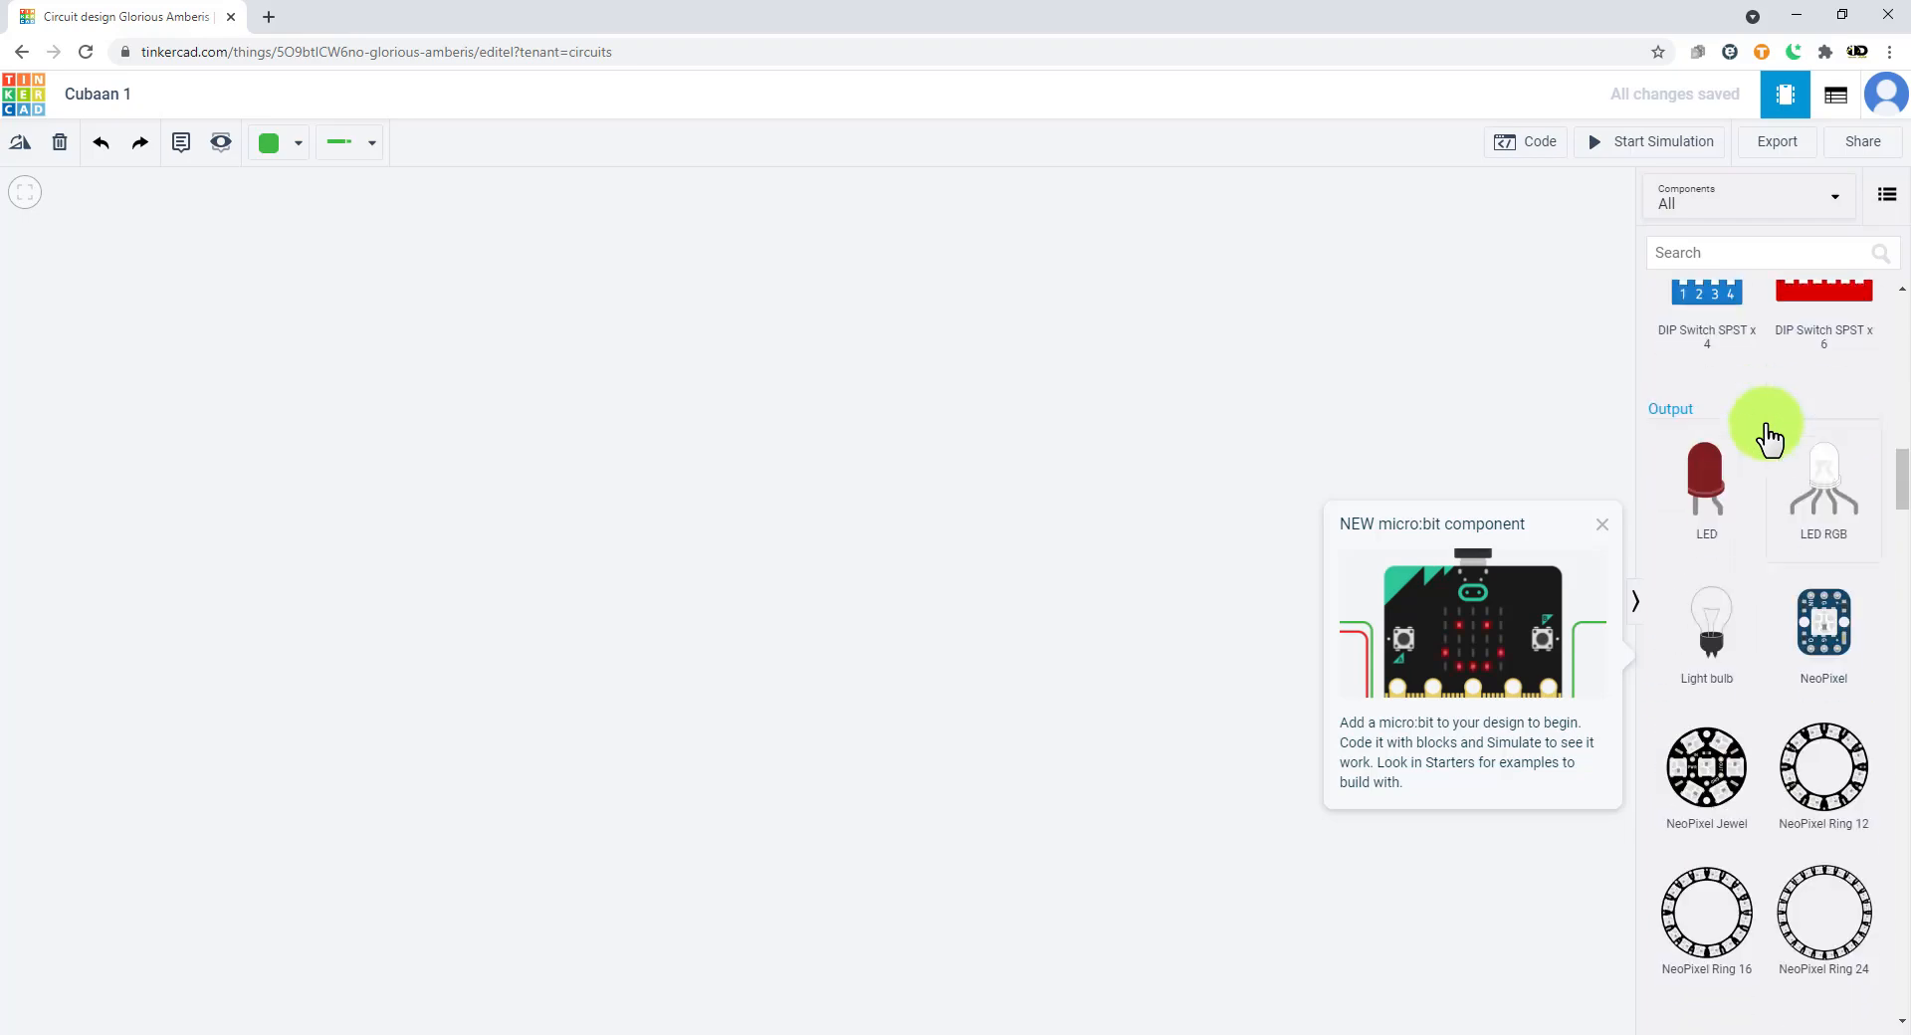
scroll(1771, 426, down, 4)
drag(1901, 528, 1891, 265)
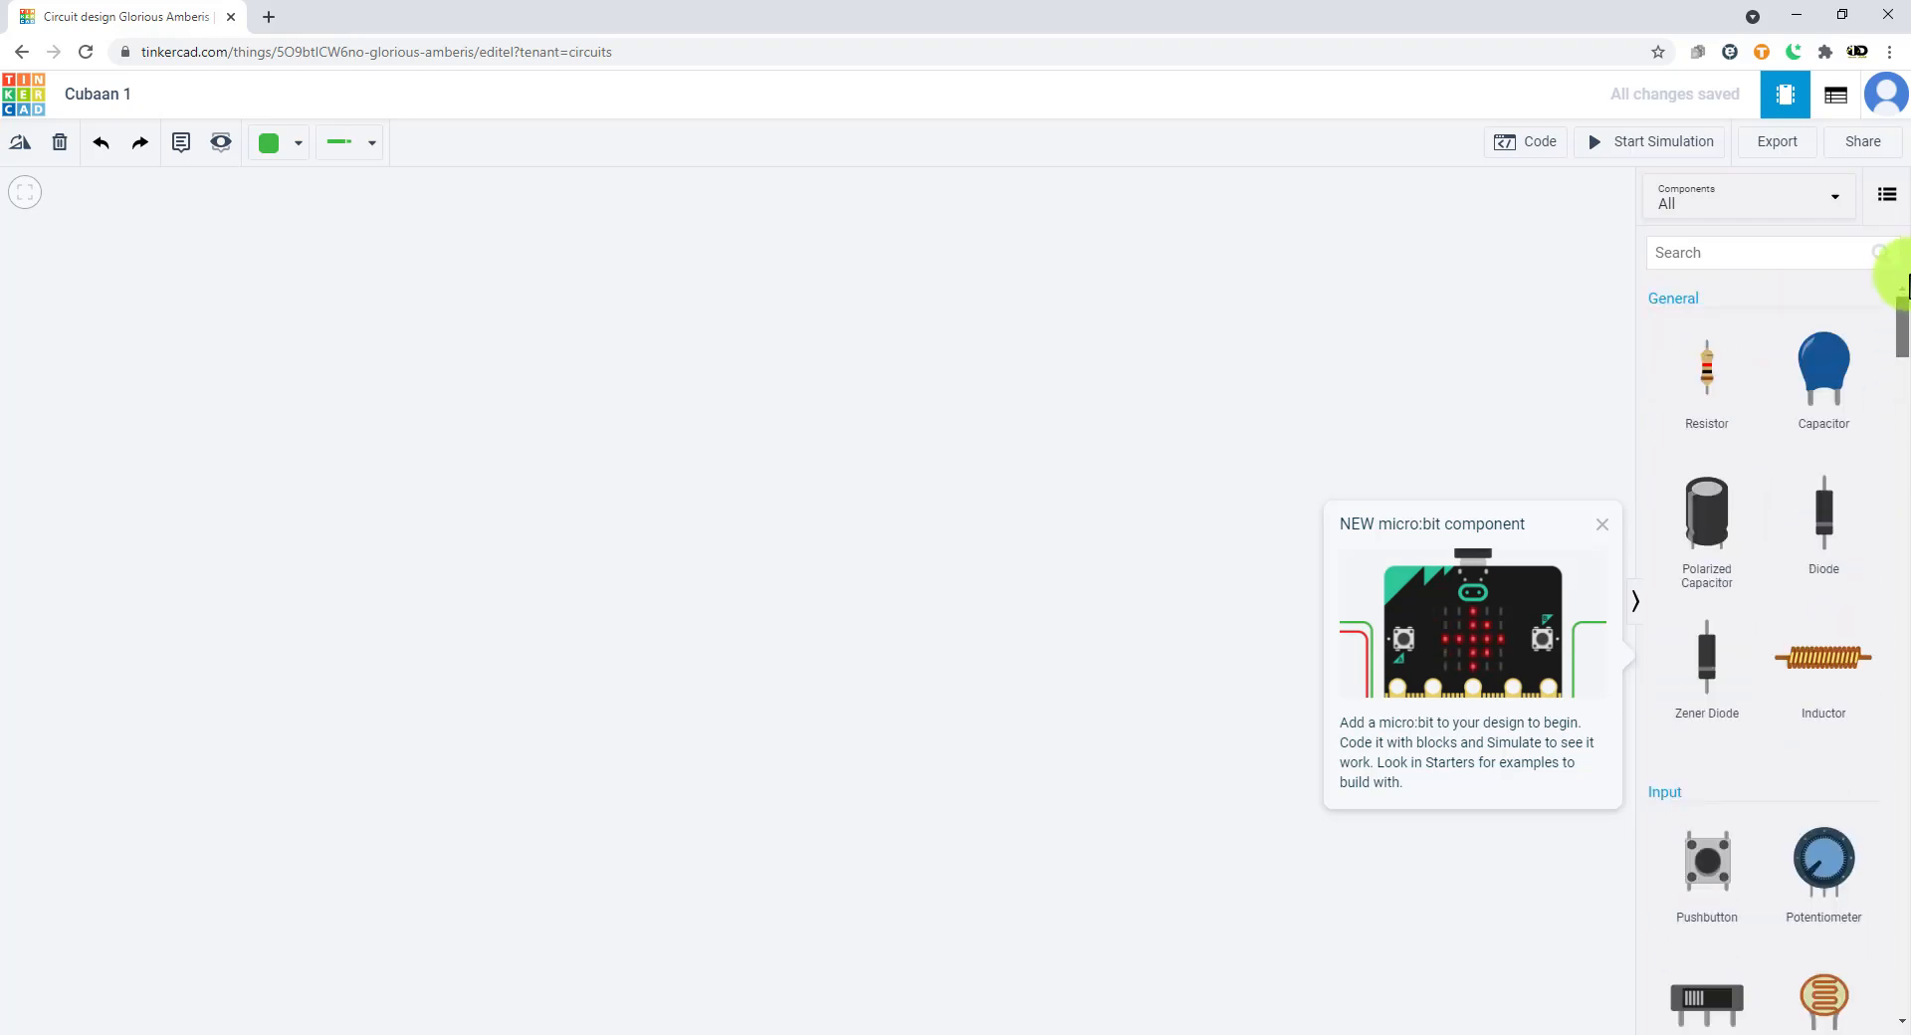
- Switch the component library back to Basic components and dismiss the micro:bit notice
click(1778, 221)
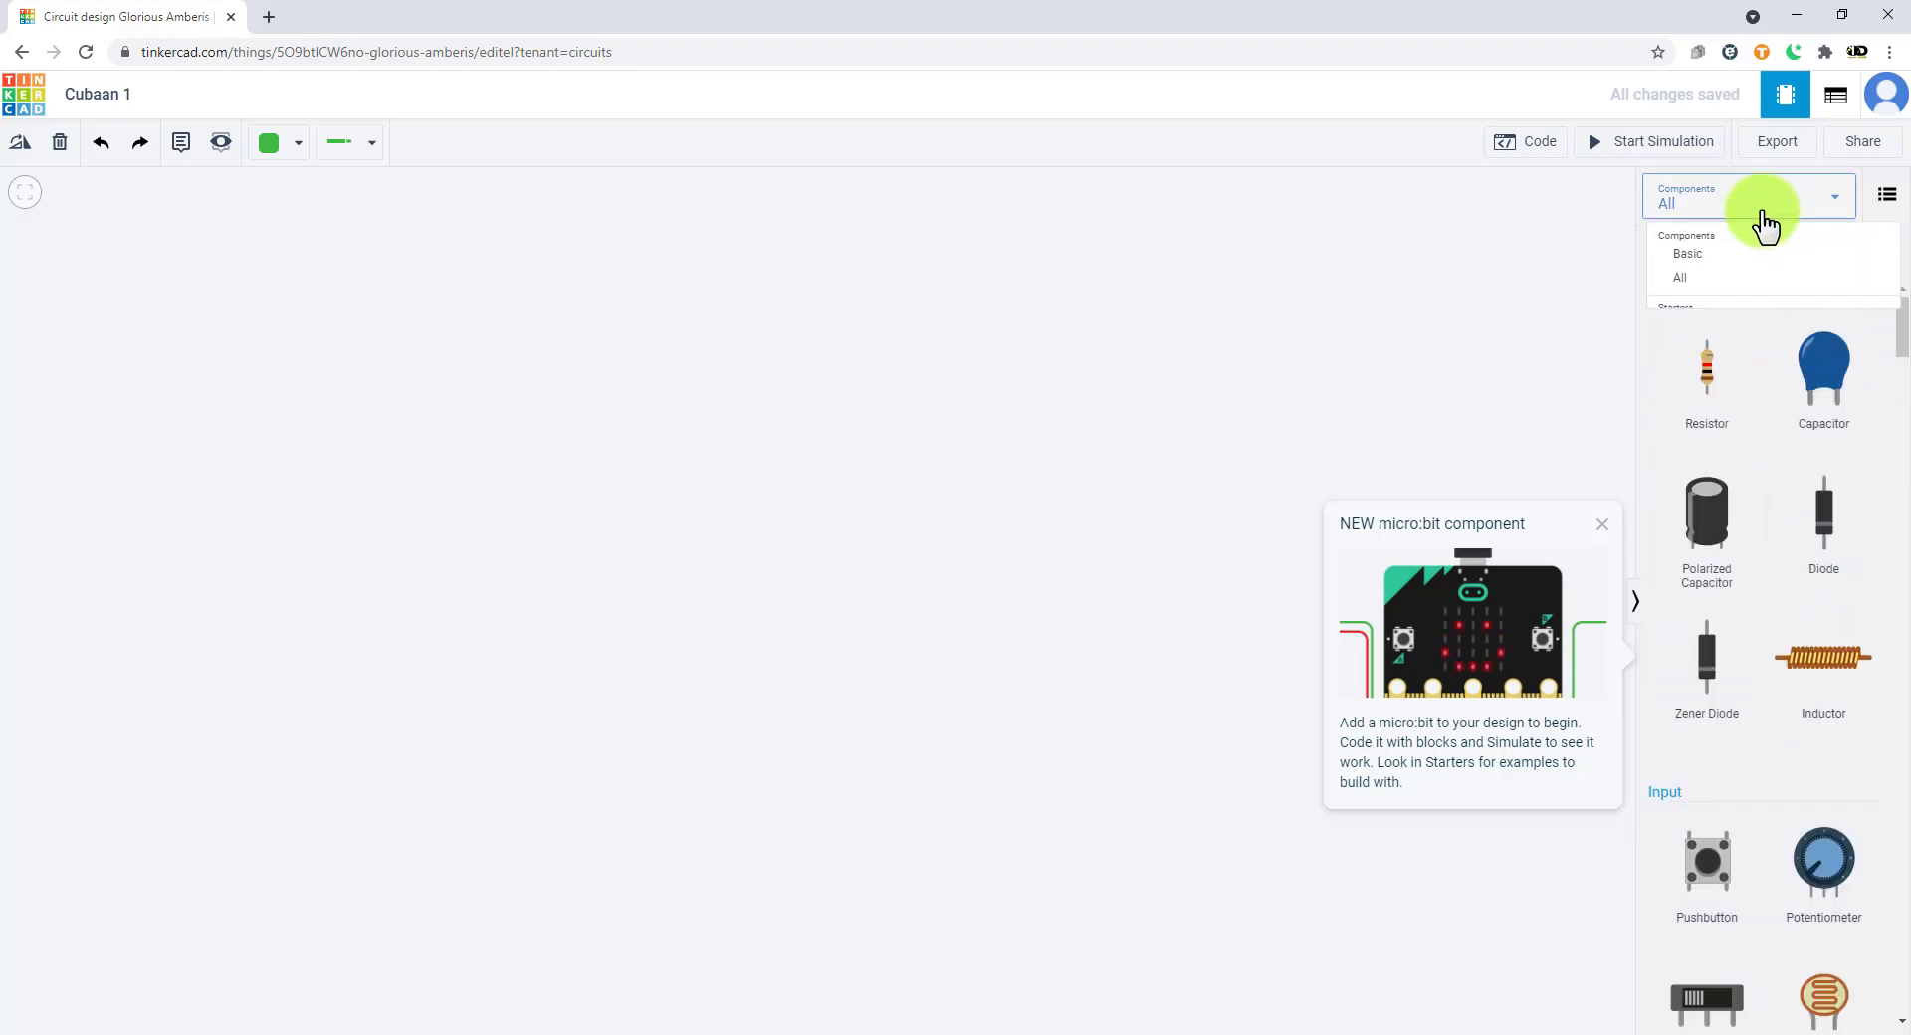
click(1711, 264)
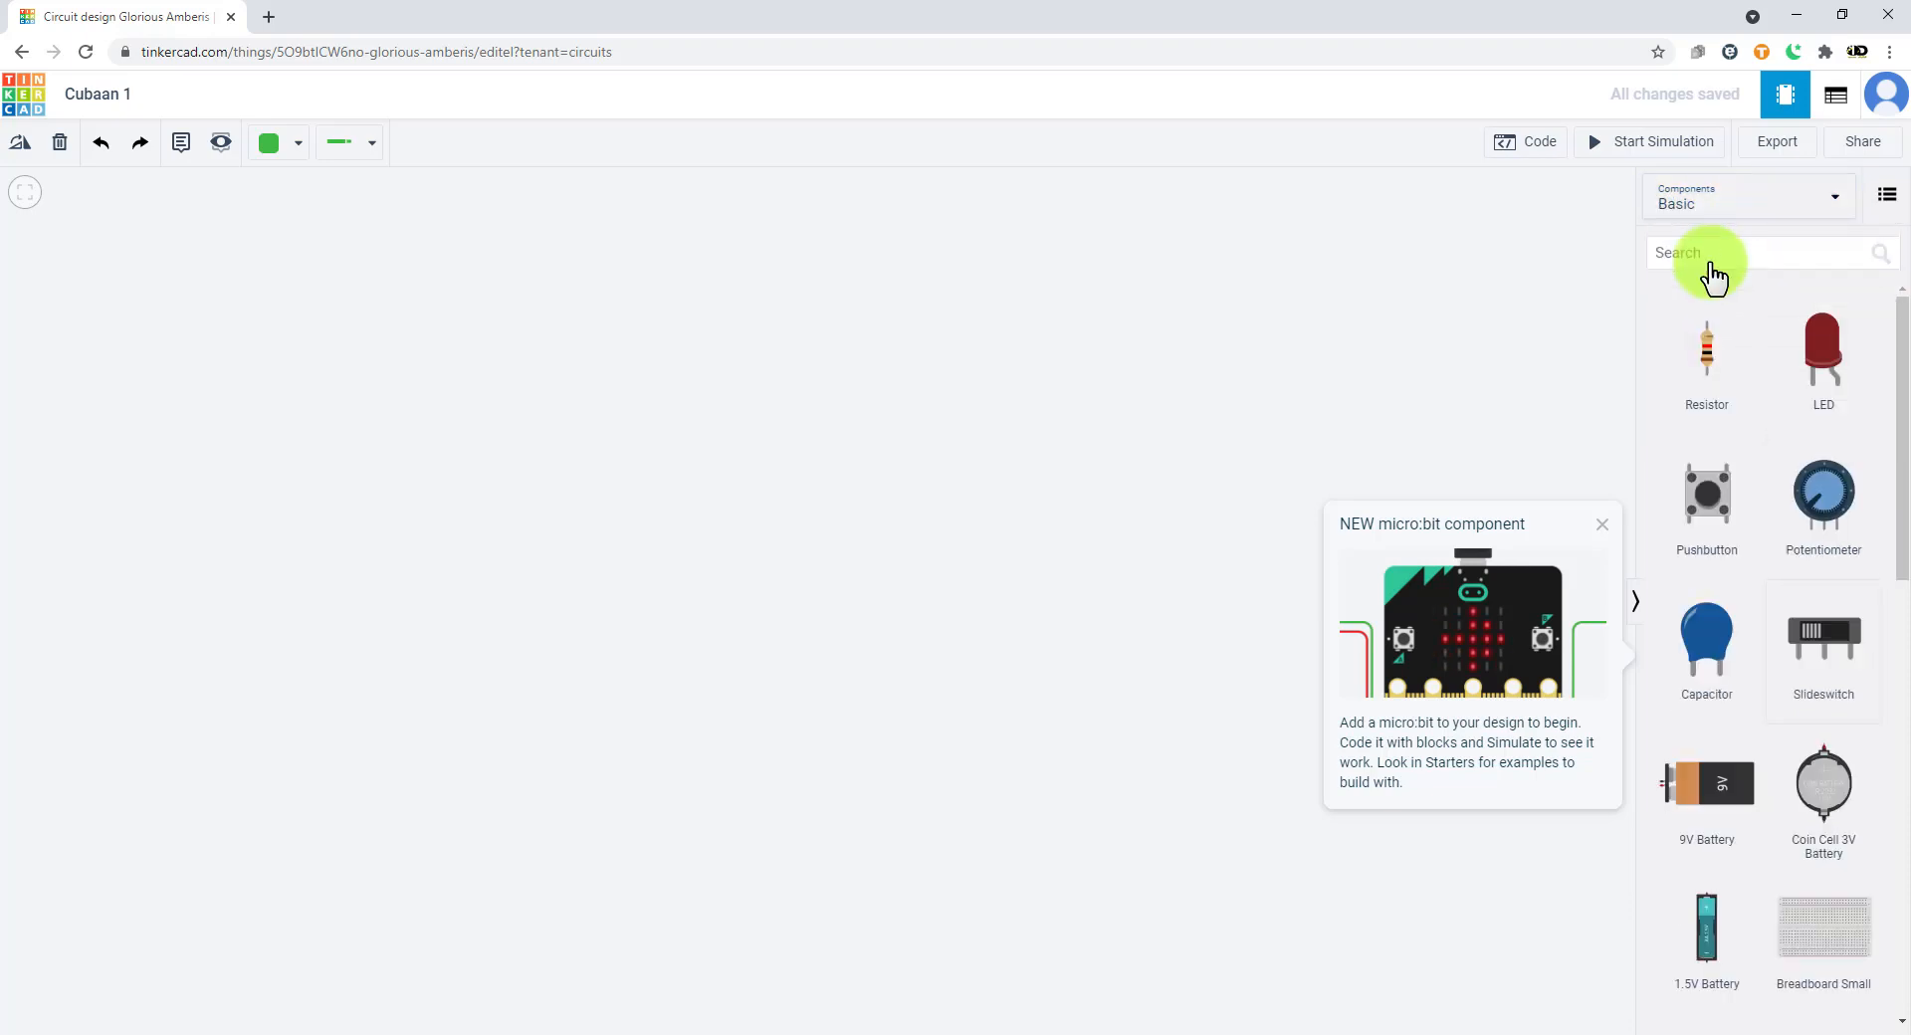
click(1601, 526)
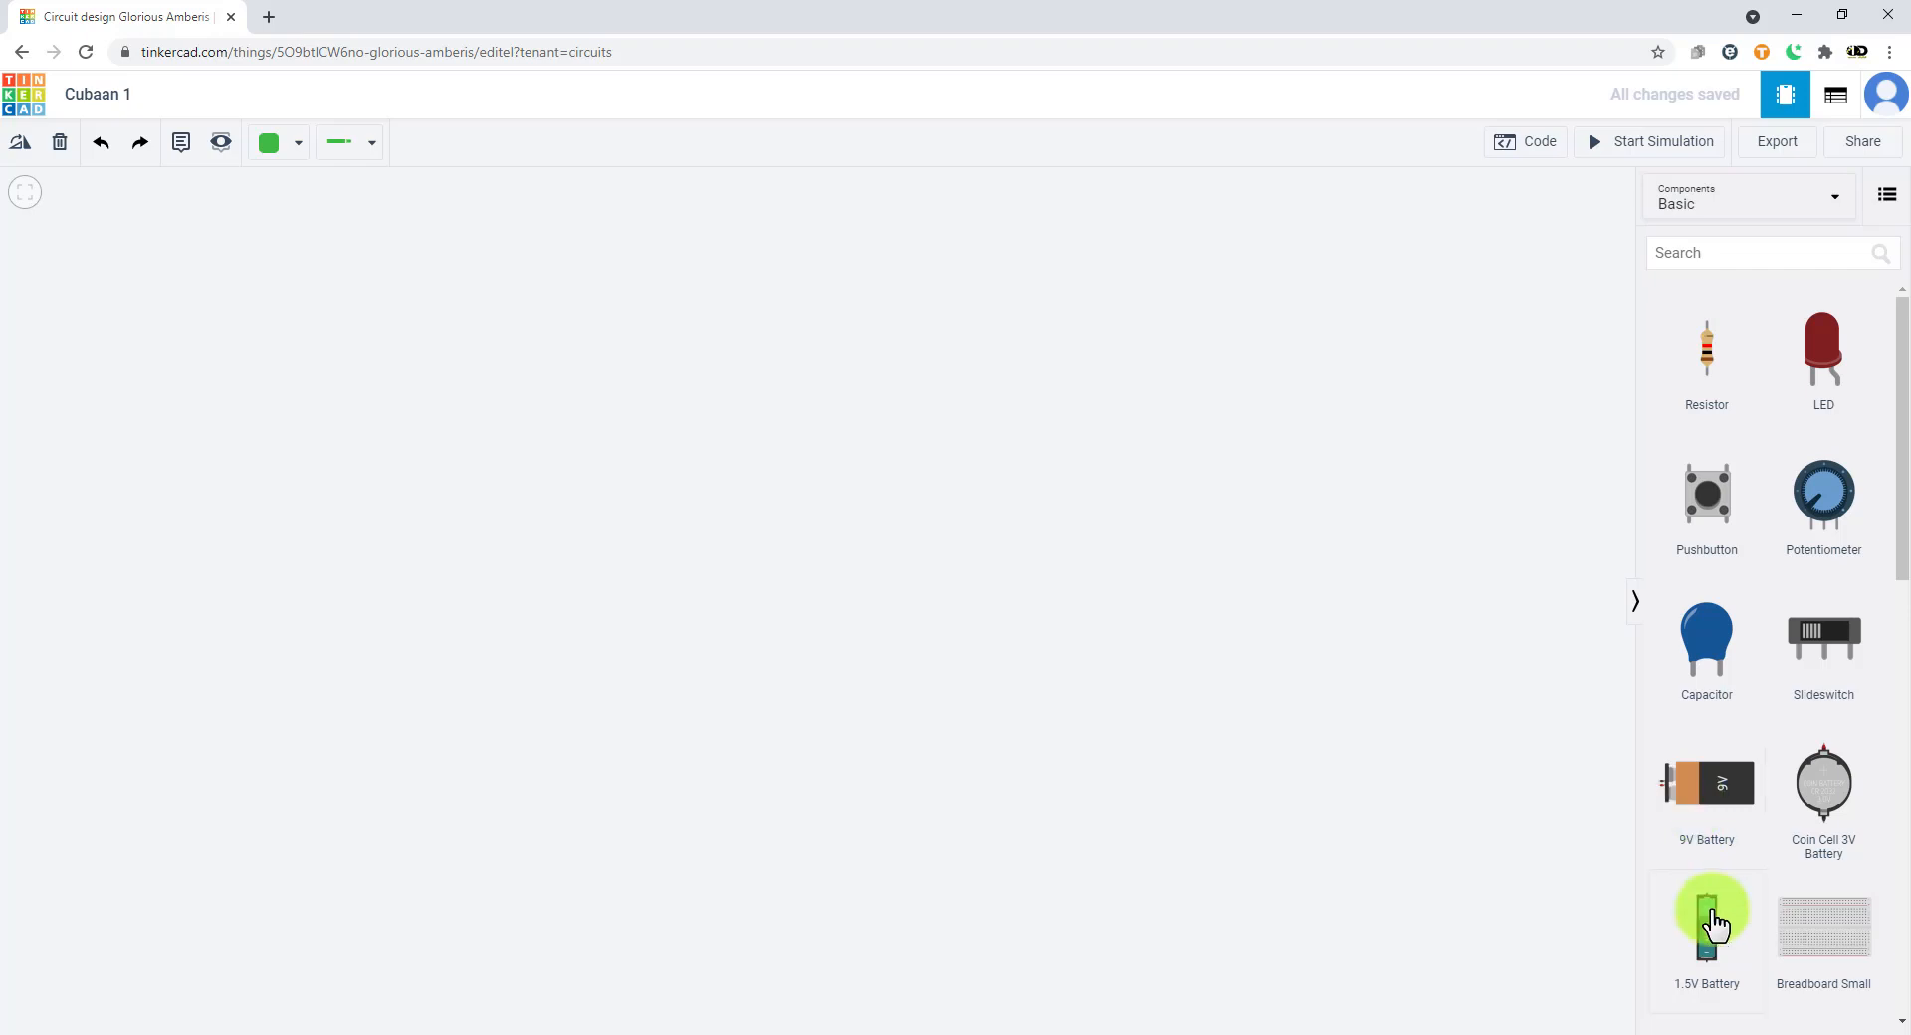
- Place a 1.5V Battery near the middle of the canvas and name it "sumber bekalan"
drag(1712, 924, 736, 535)
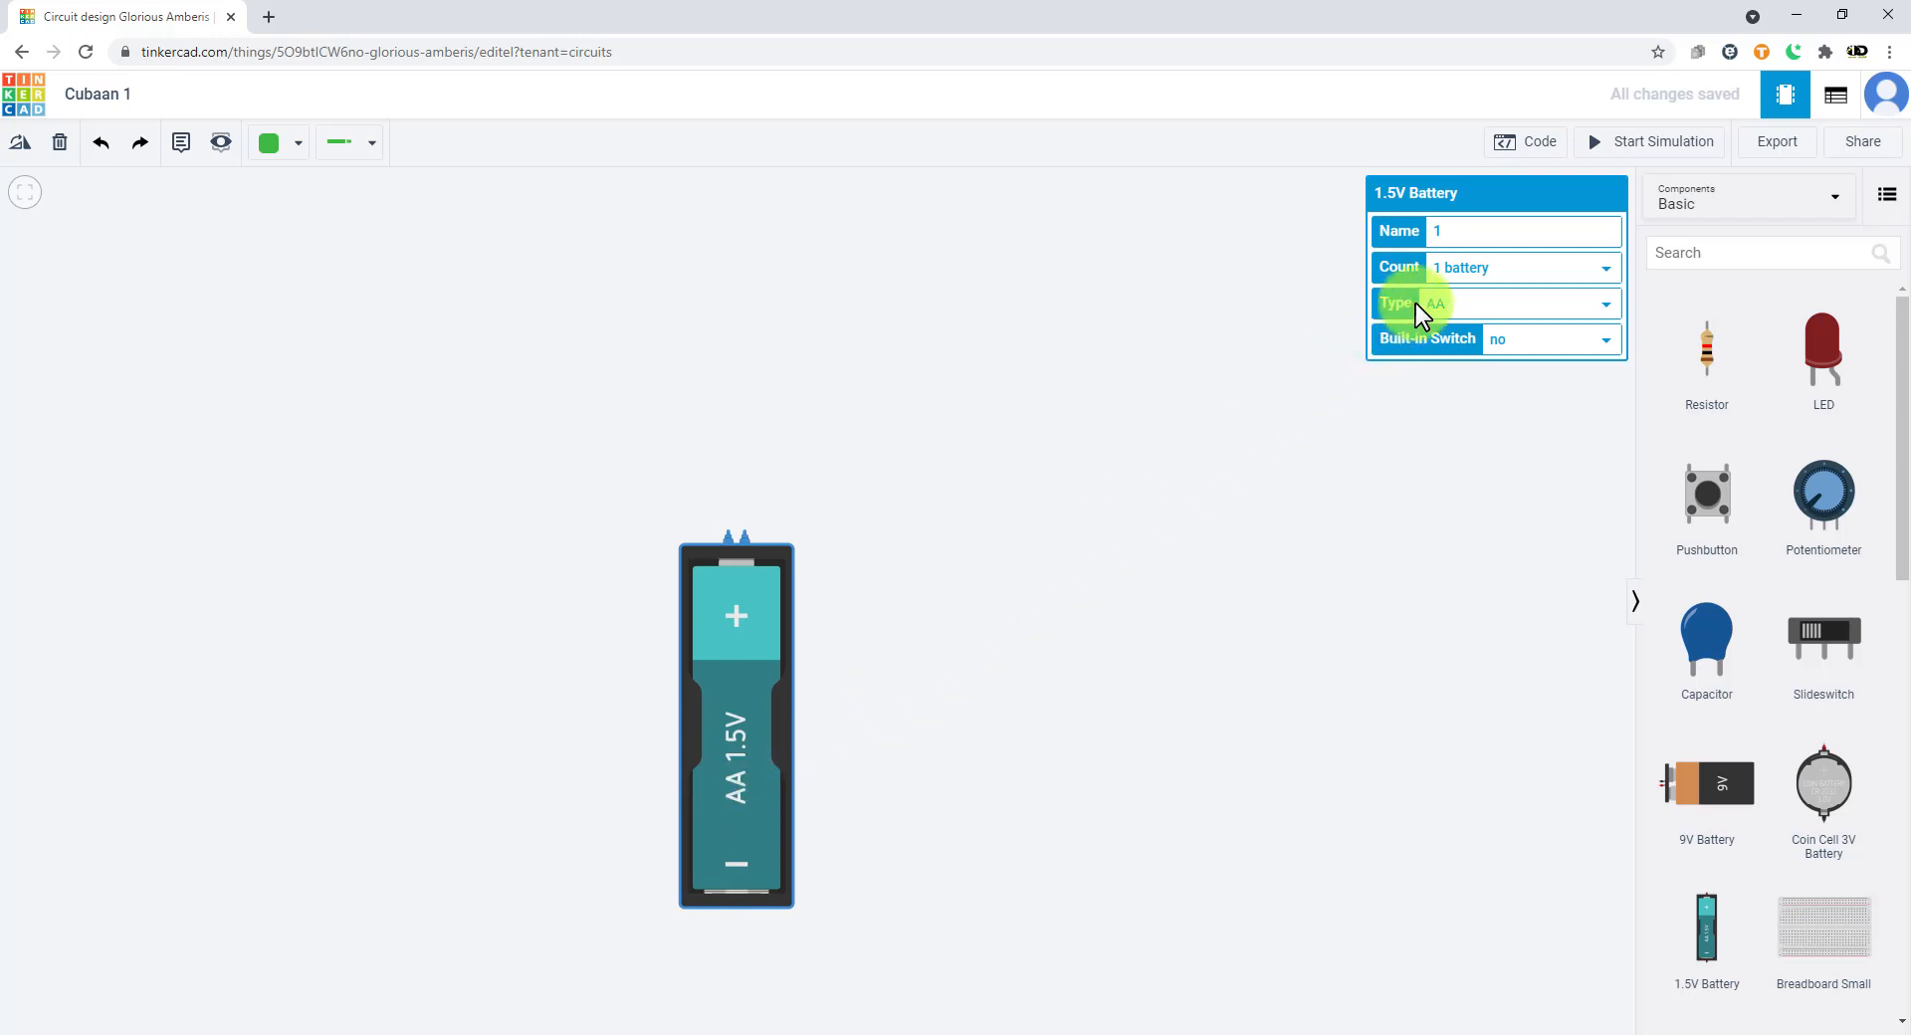
double_click(1451, 233)
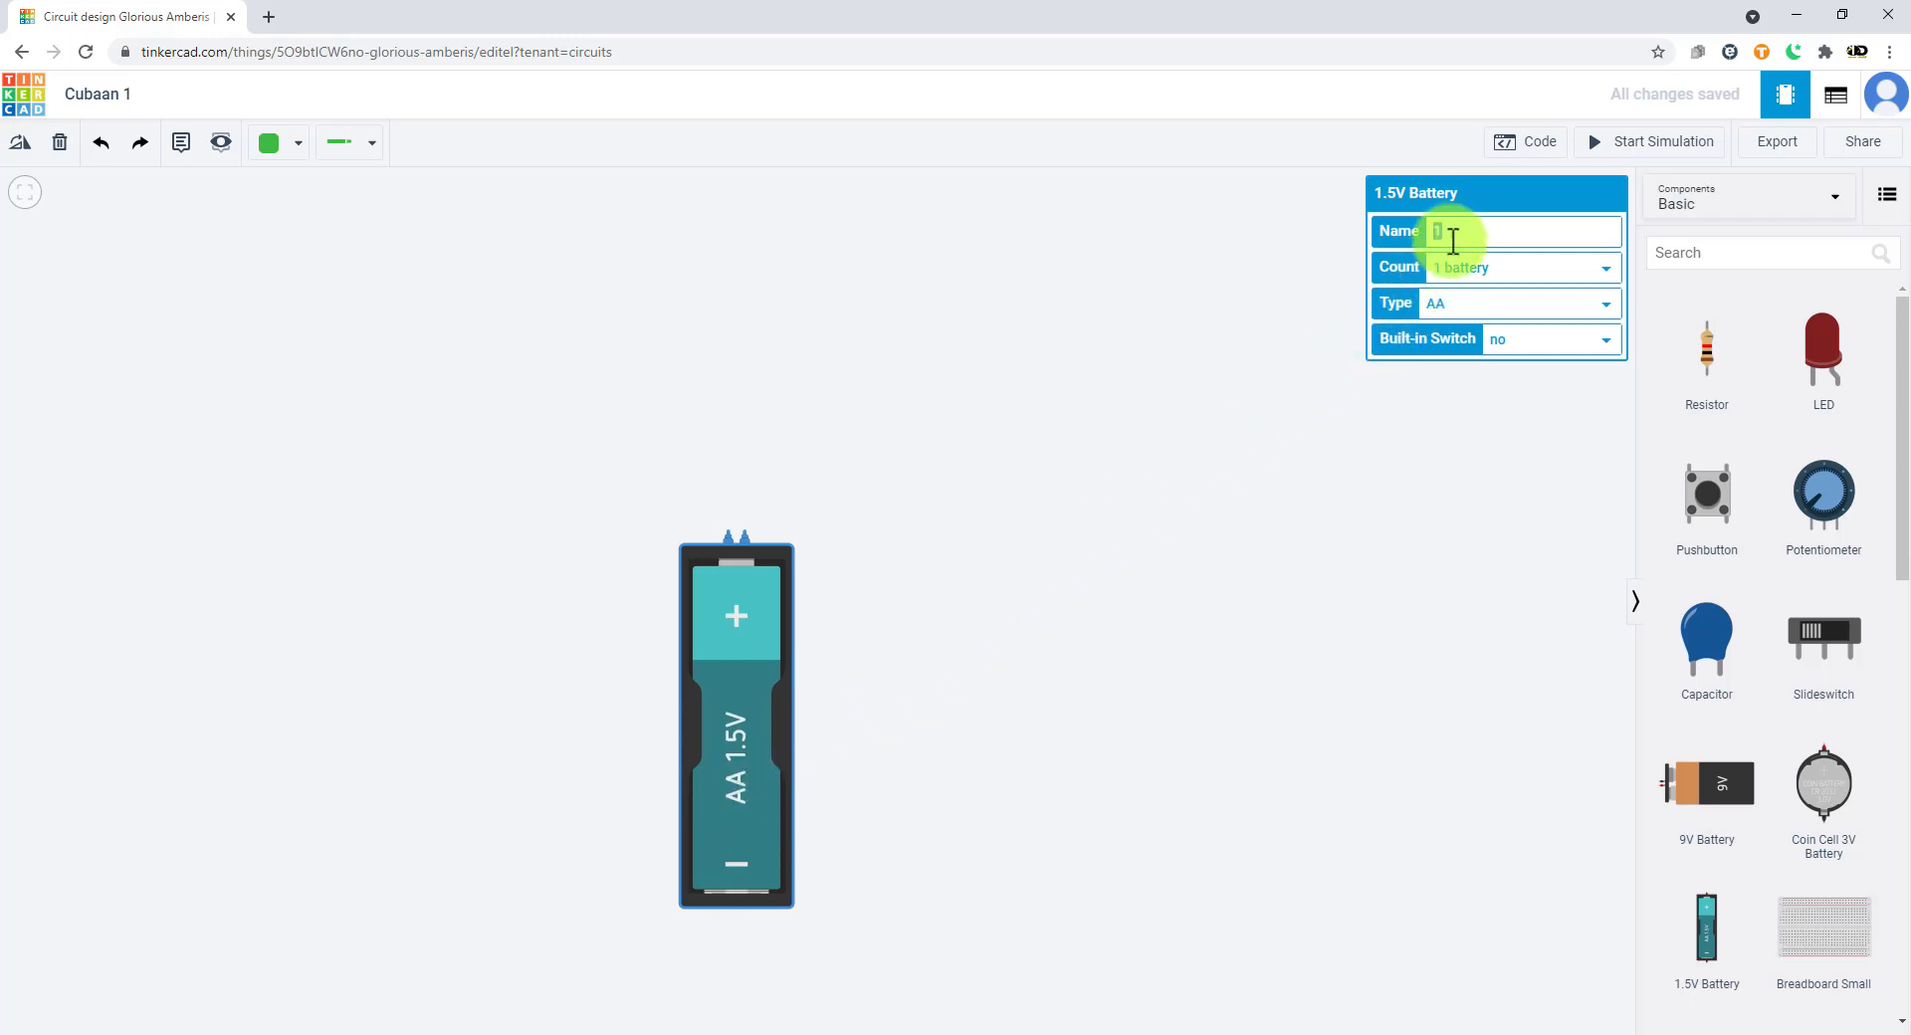
text(sumber bekalan)
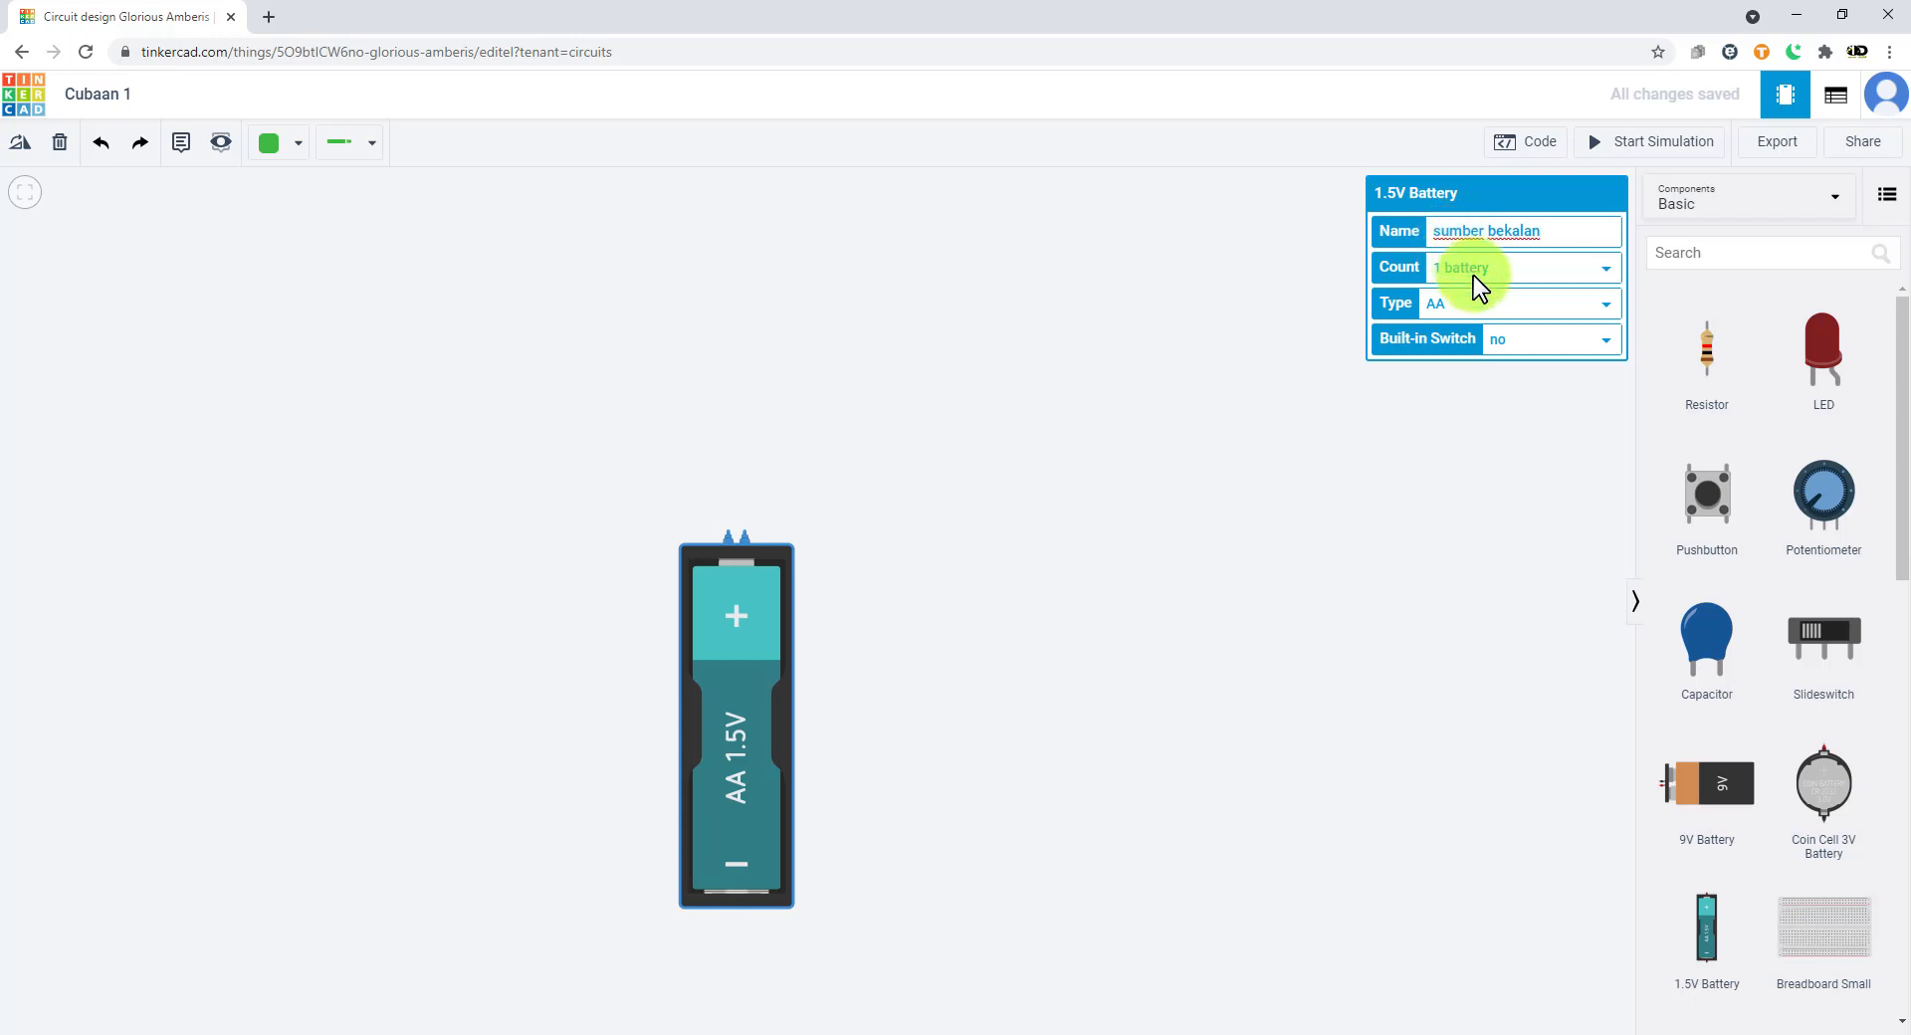
- Change the battery count to 2 and 3 batteries as a trial, ending with 4 batteries
click(1473, 275)
click(1465, 308)
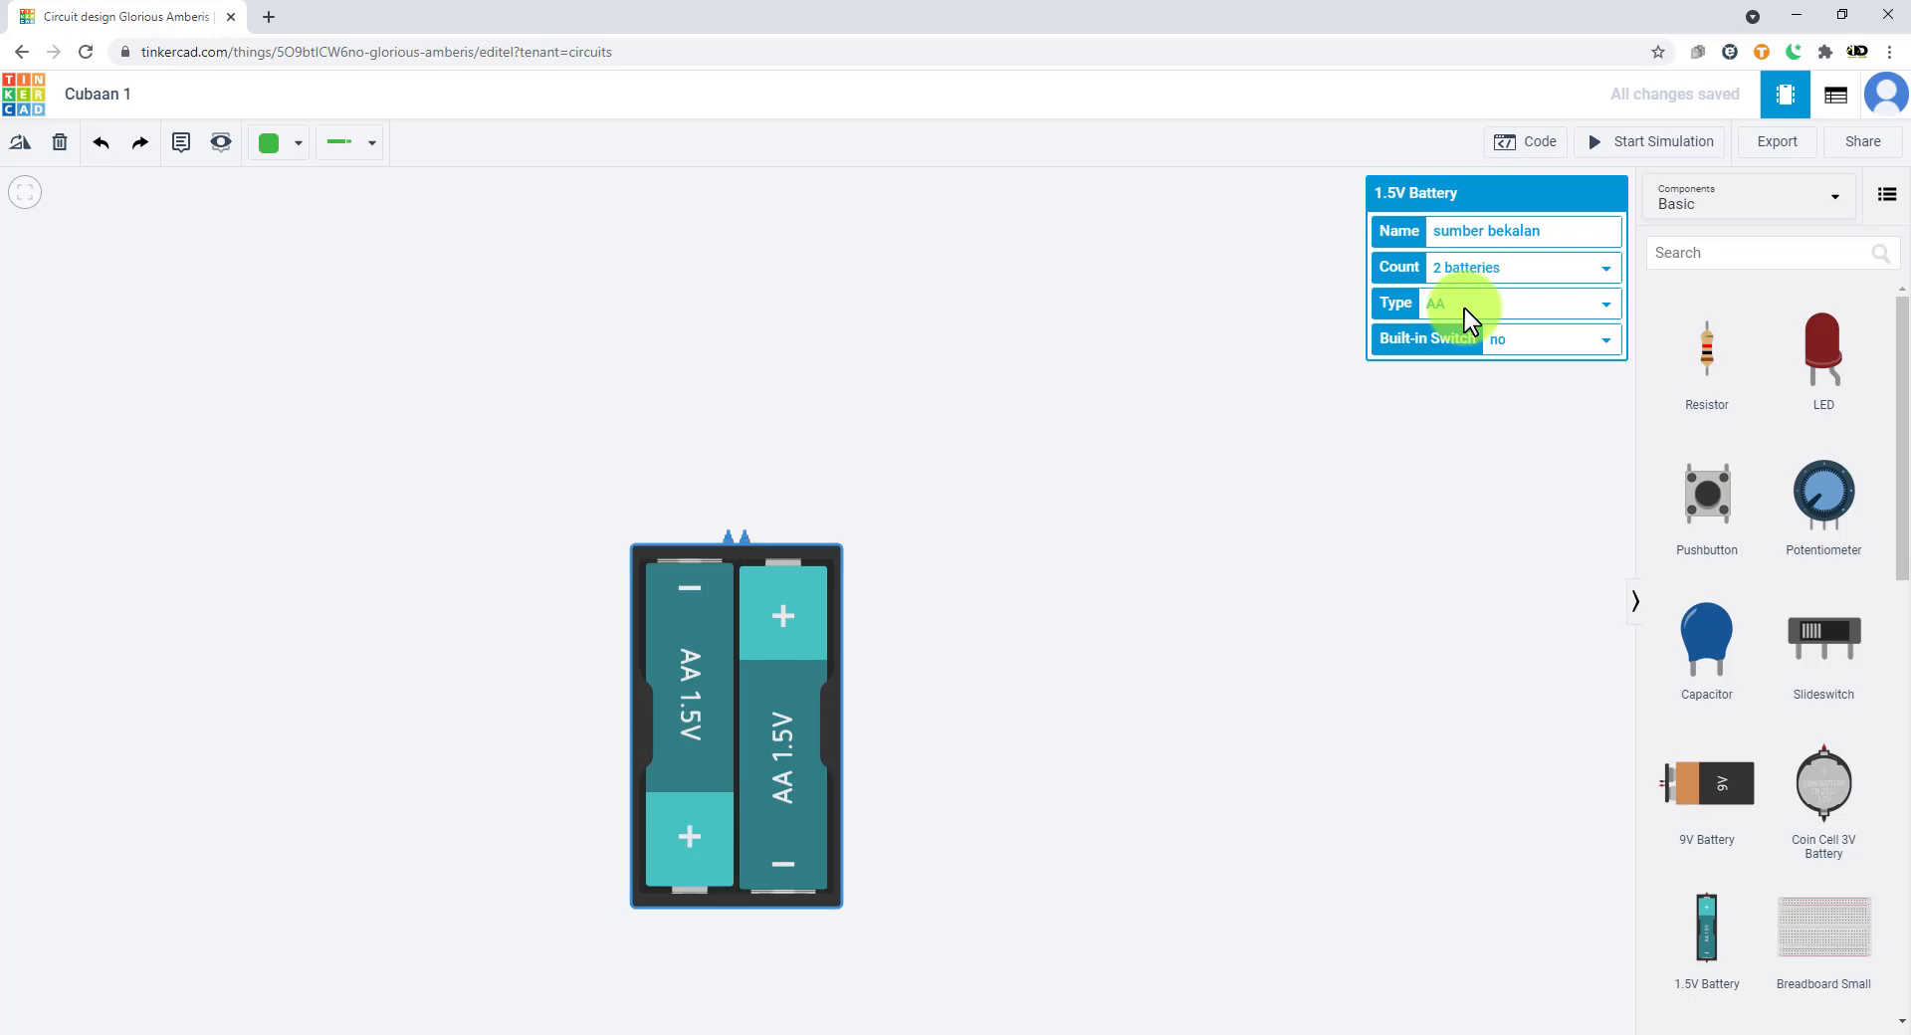
click(1509, 273)
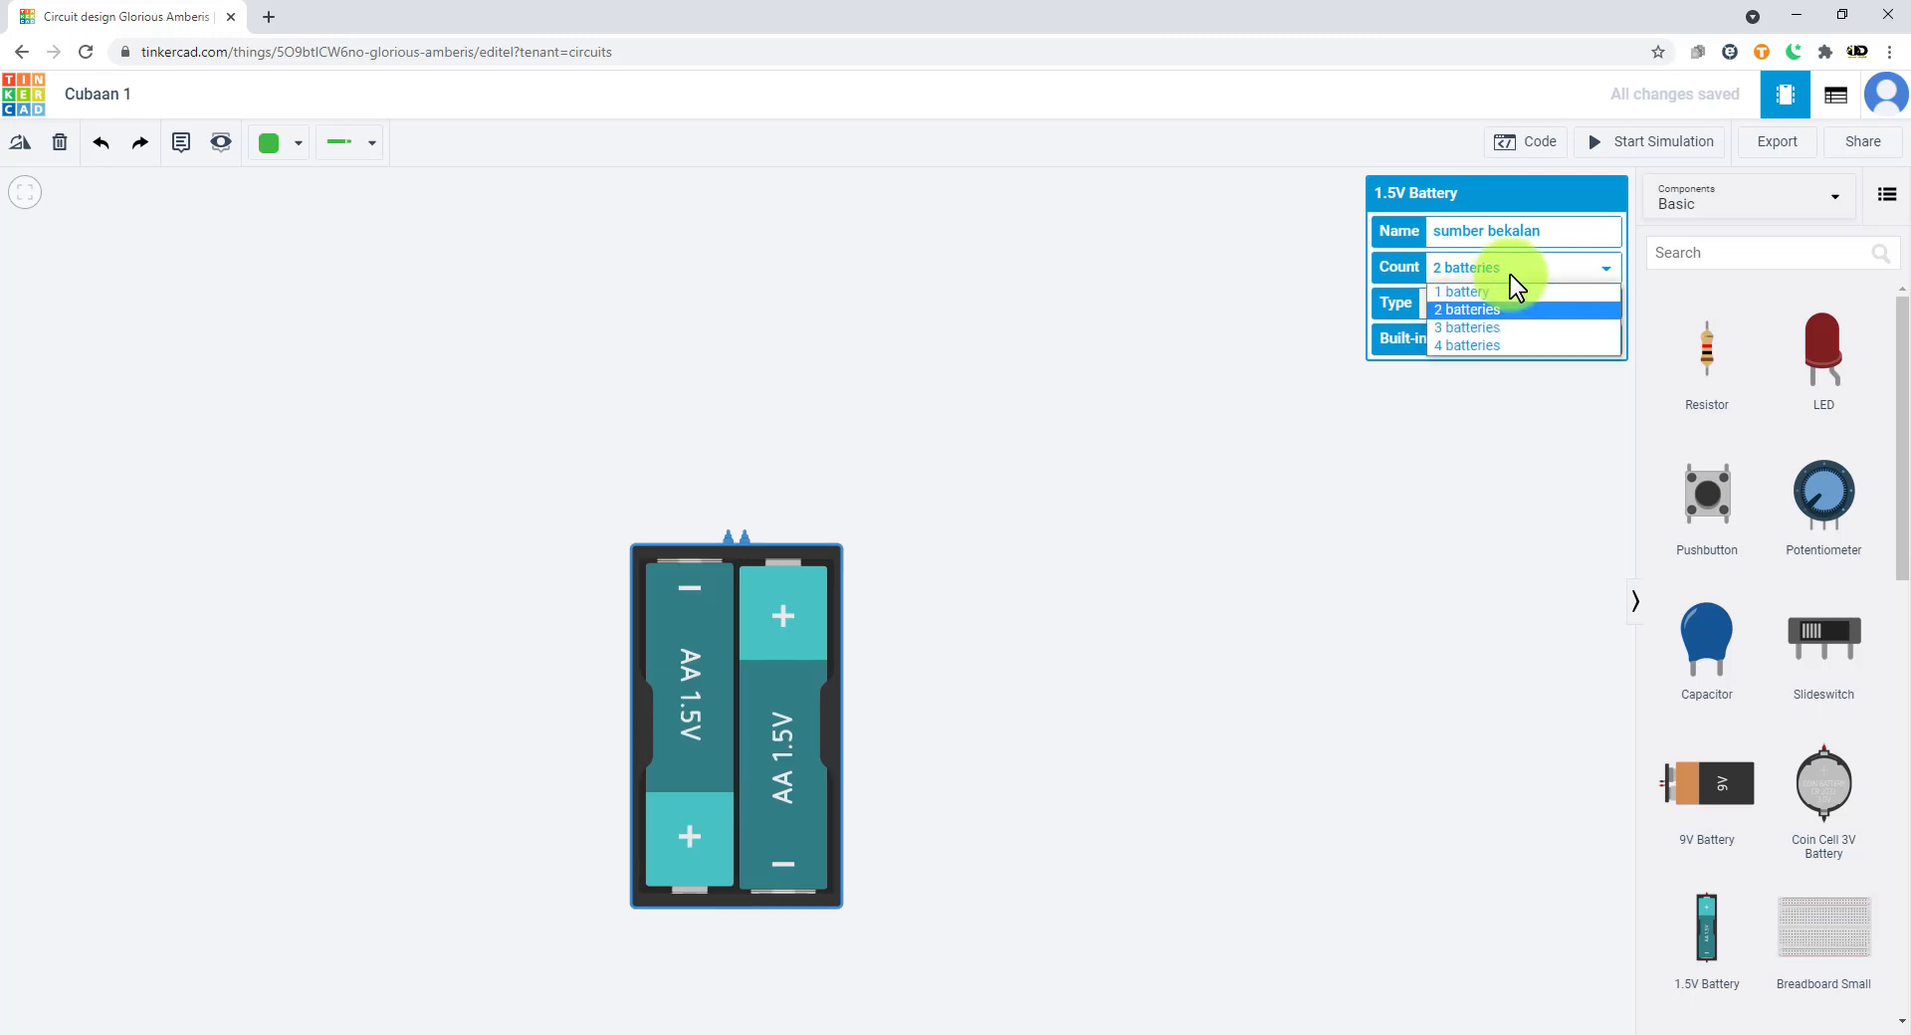
click(1513, 333)
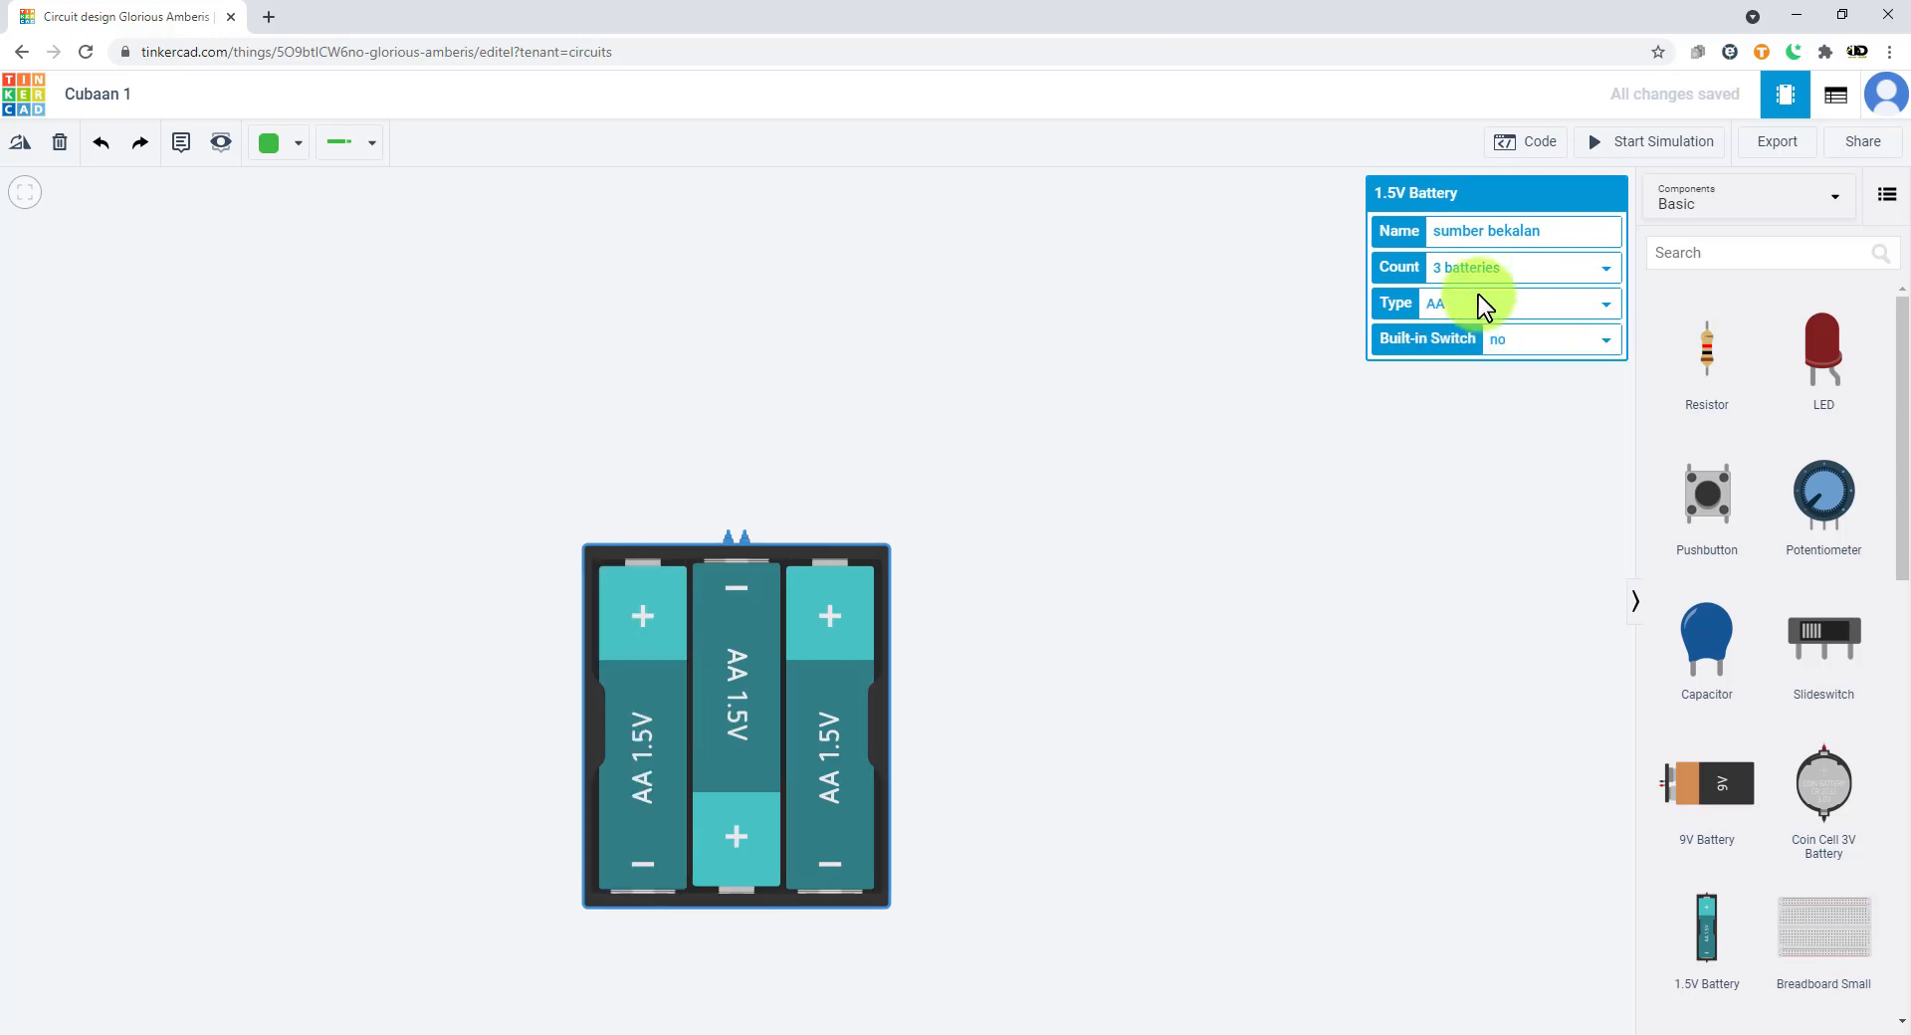
click(1451, 263)
click(1463, 347)
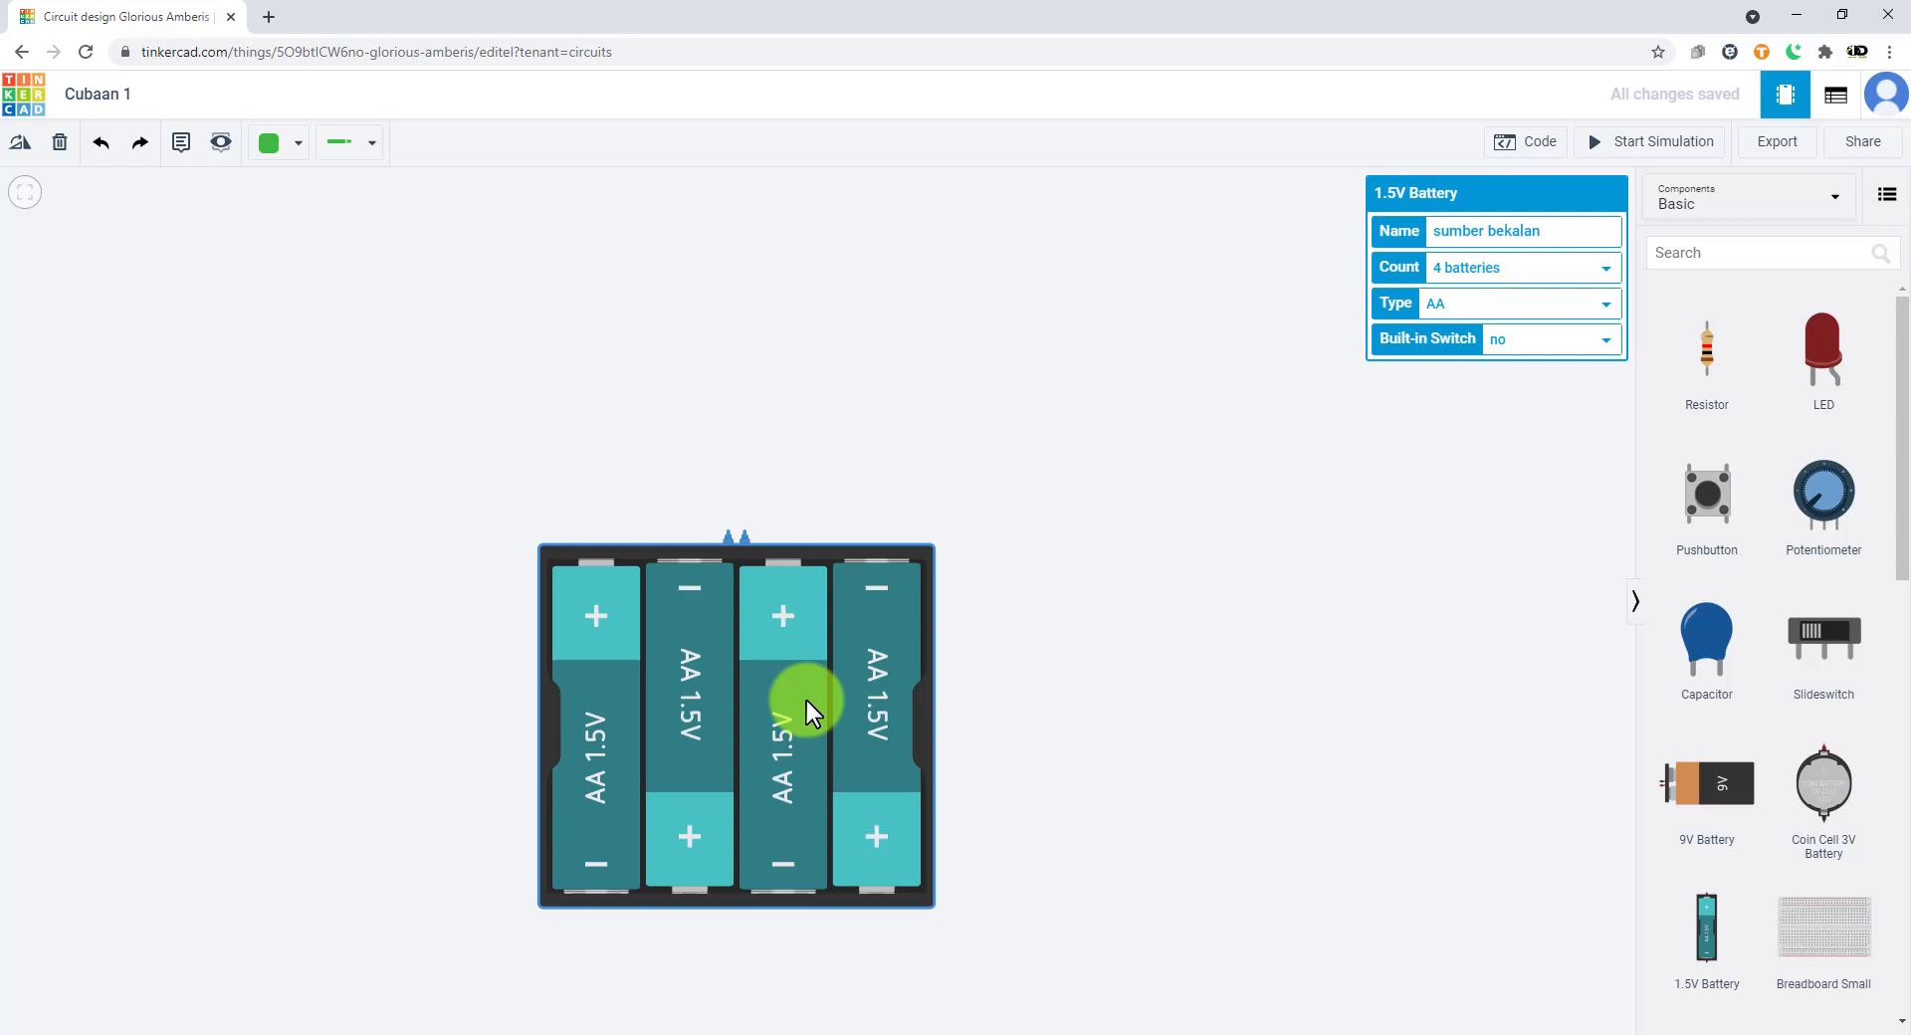
- Try the AAA battery type and switch back to AA
click(1505, 307)
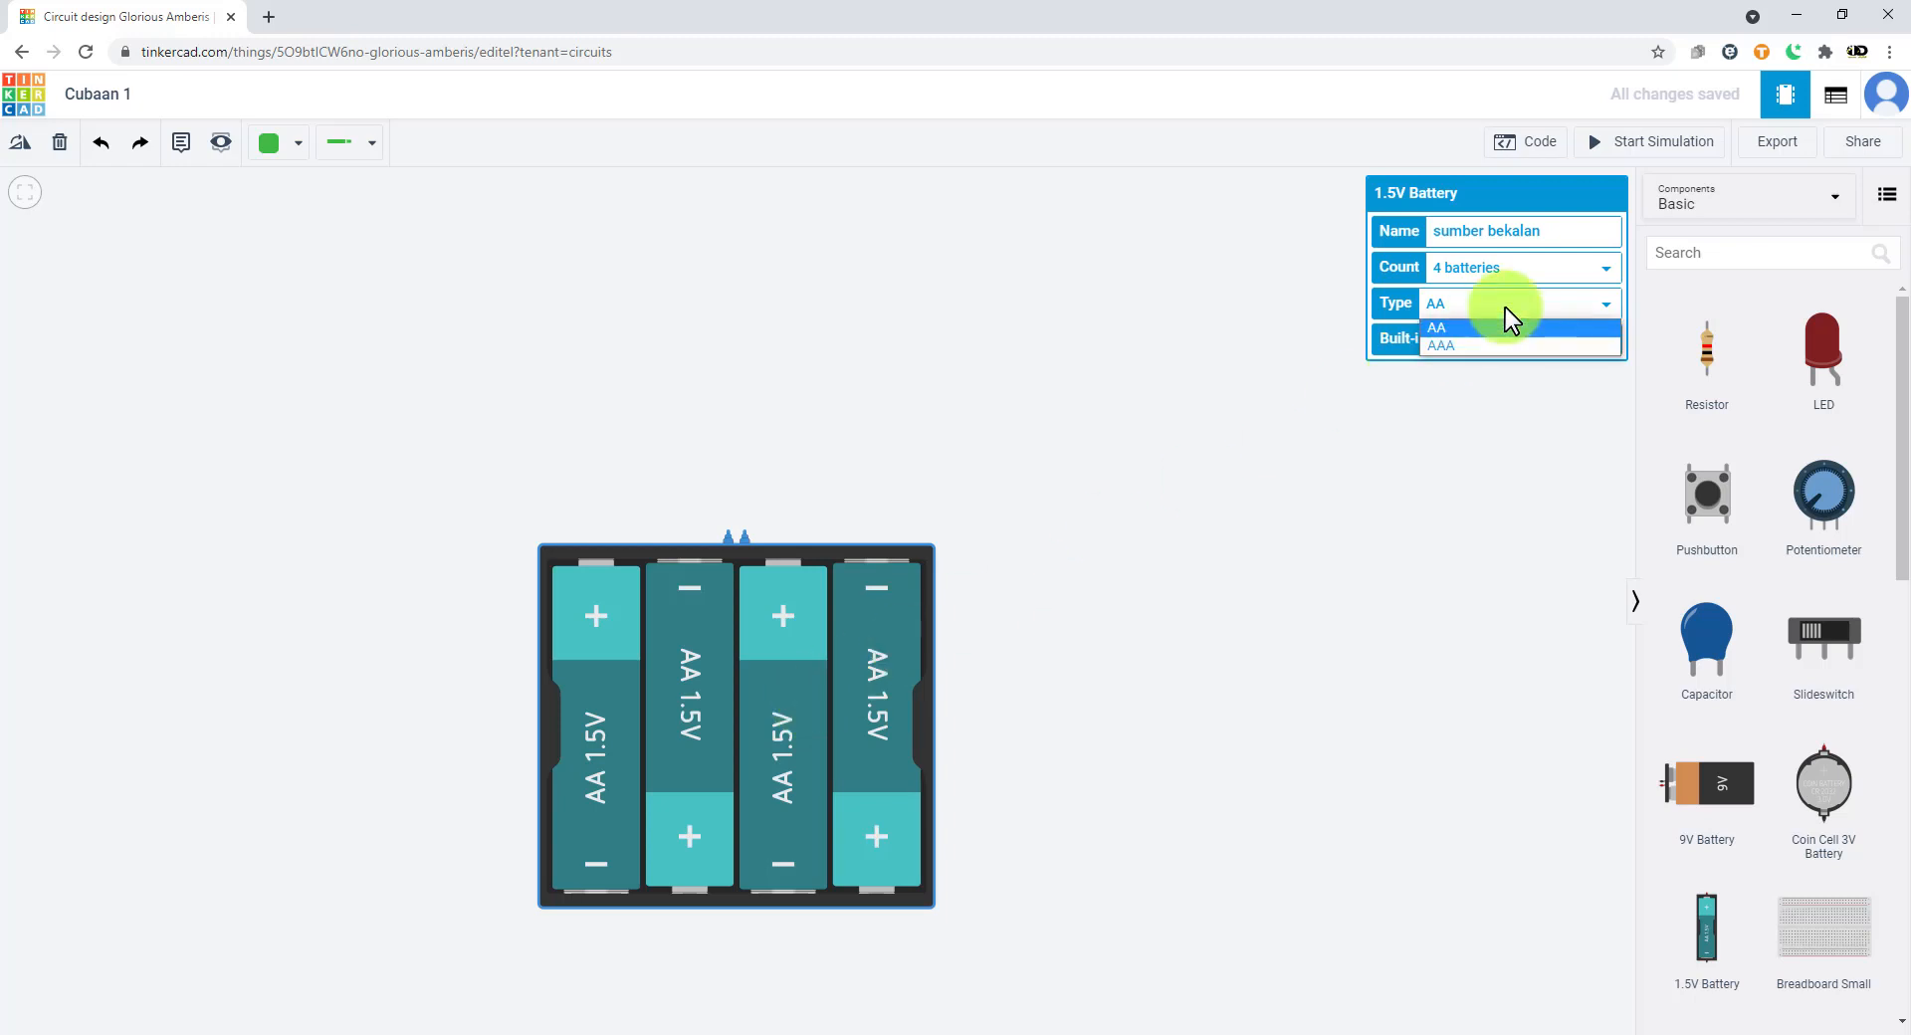
click(1485, 345)
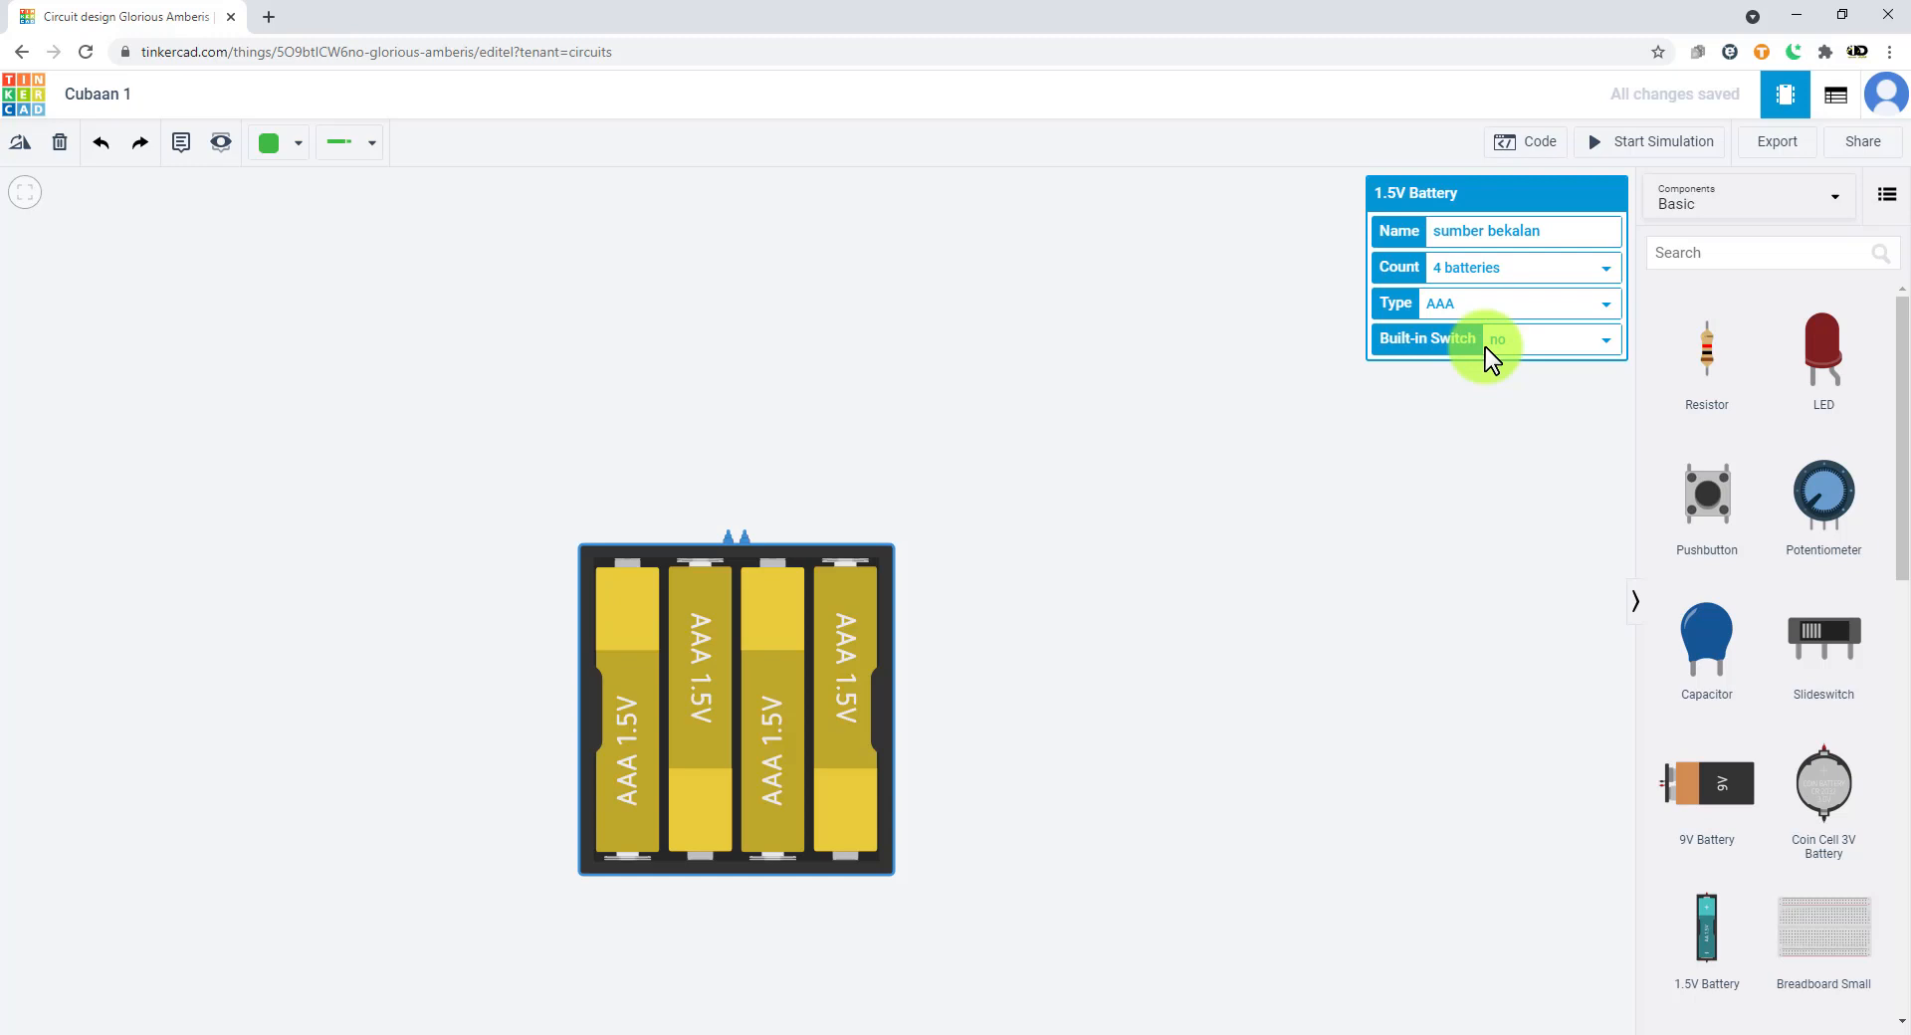
click(1461, 307)
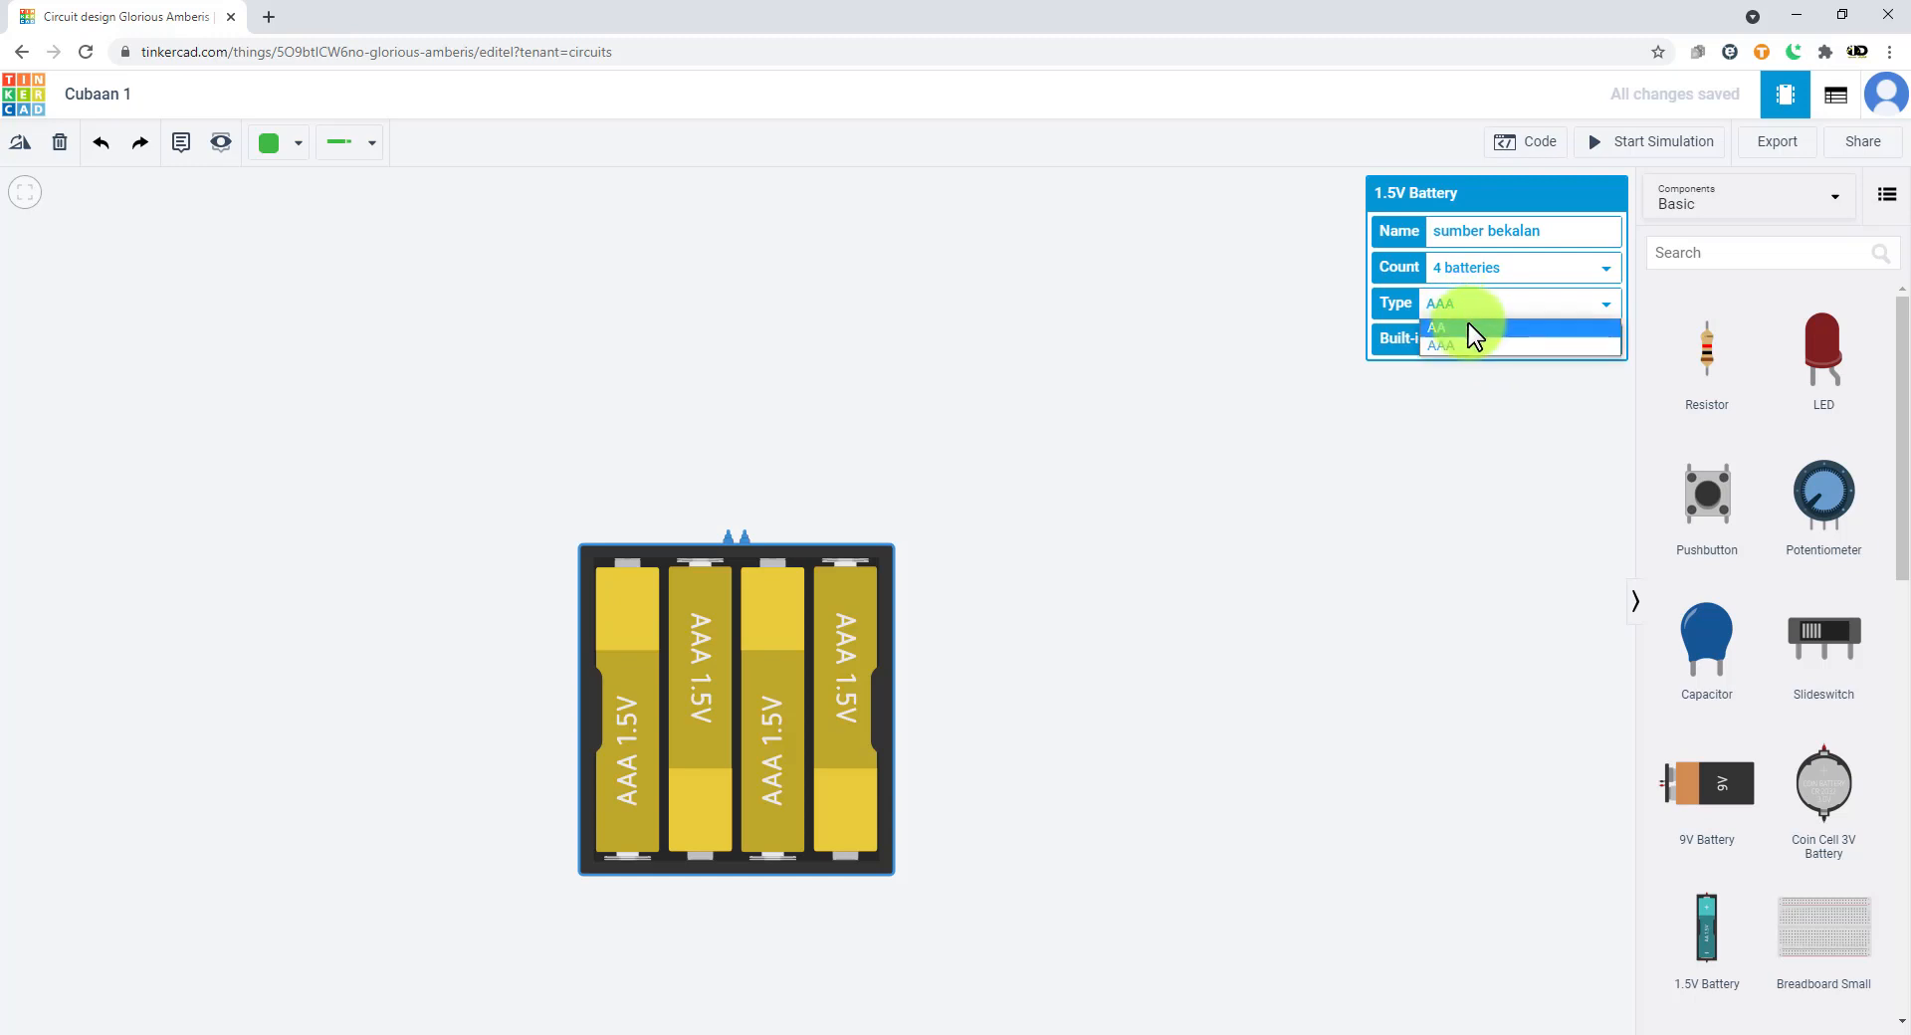
click(1469, 326)
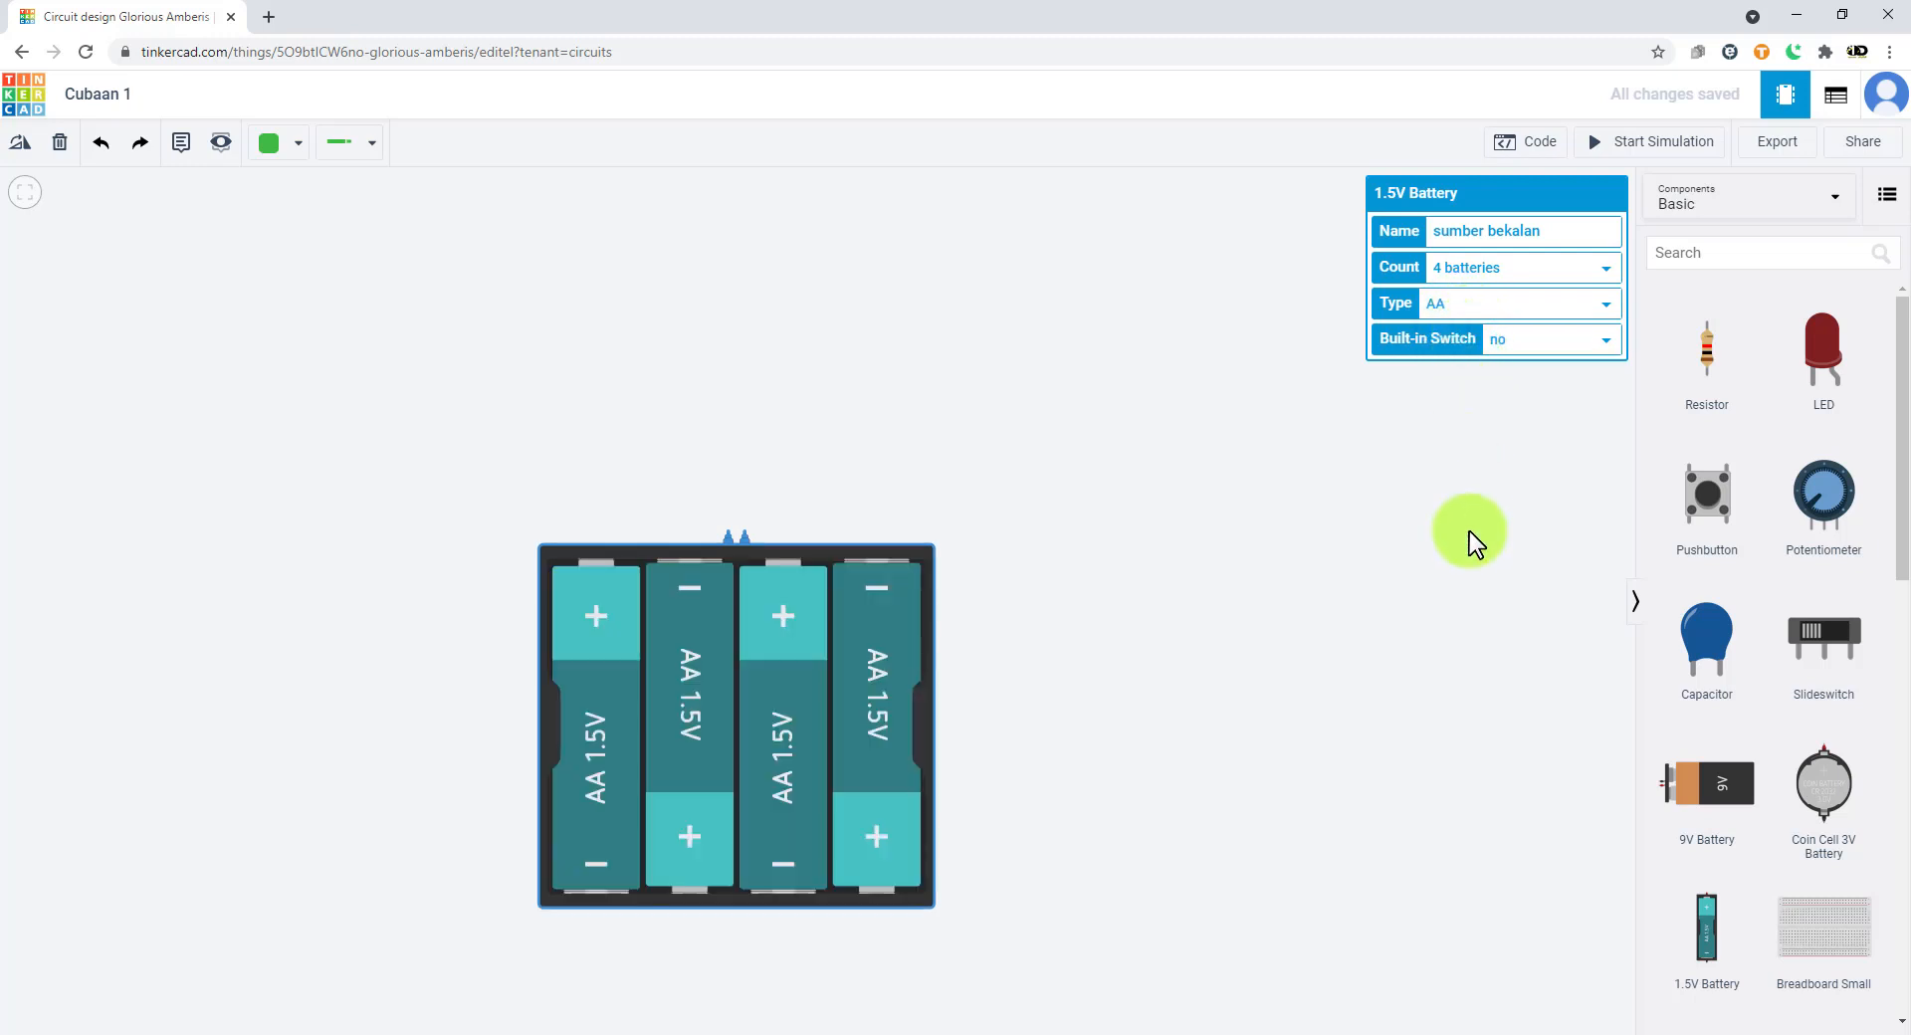
- Rotate the battery pack 90 degrees clockwise and reposition it toward the left of the canvas
drag(768, 677, 745, 553)
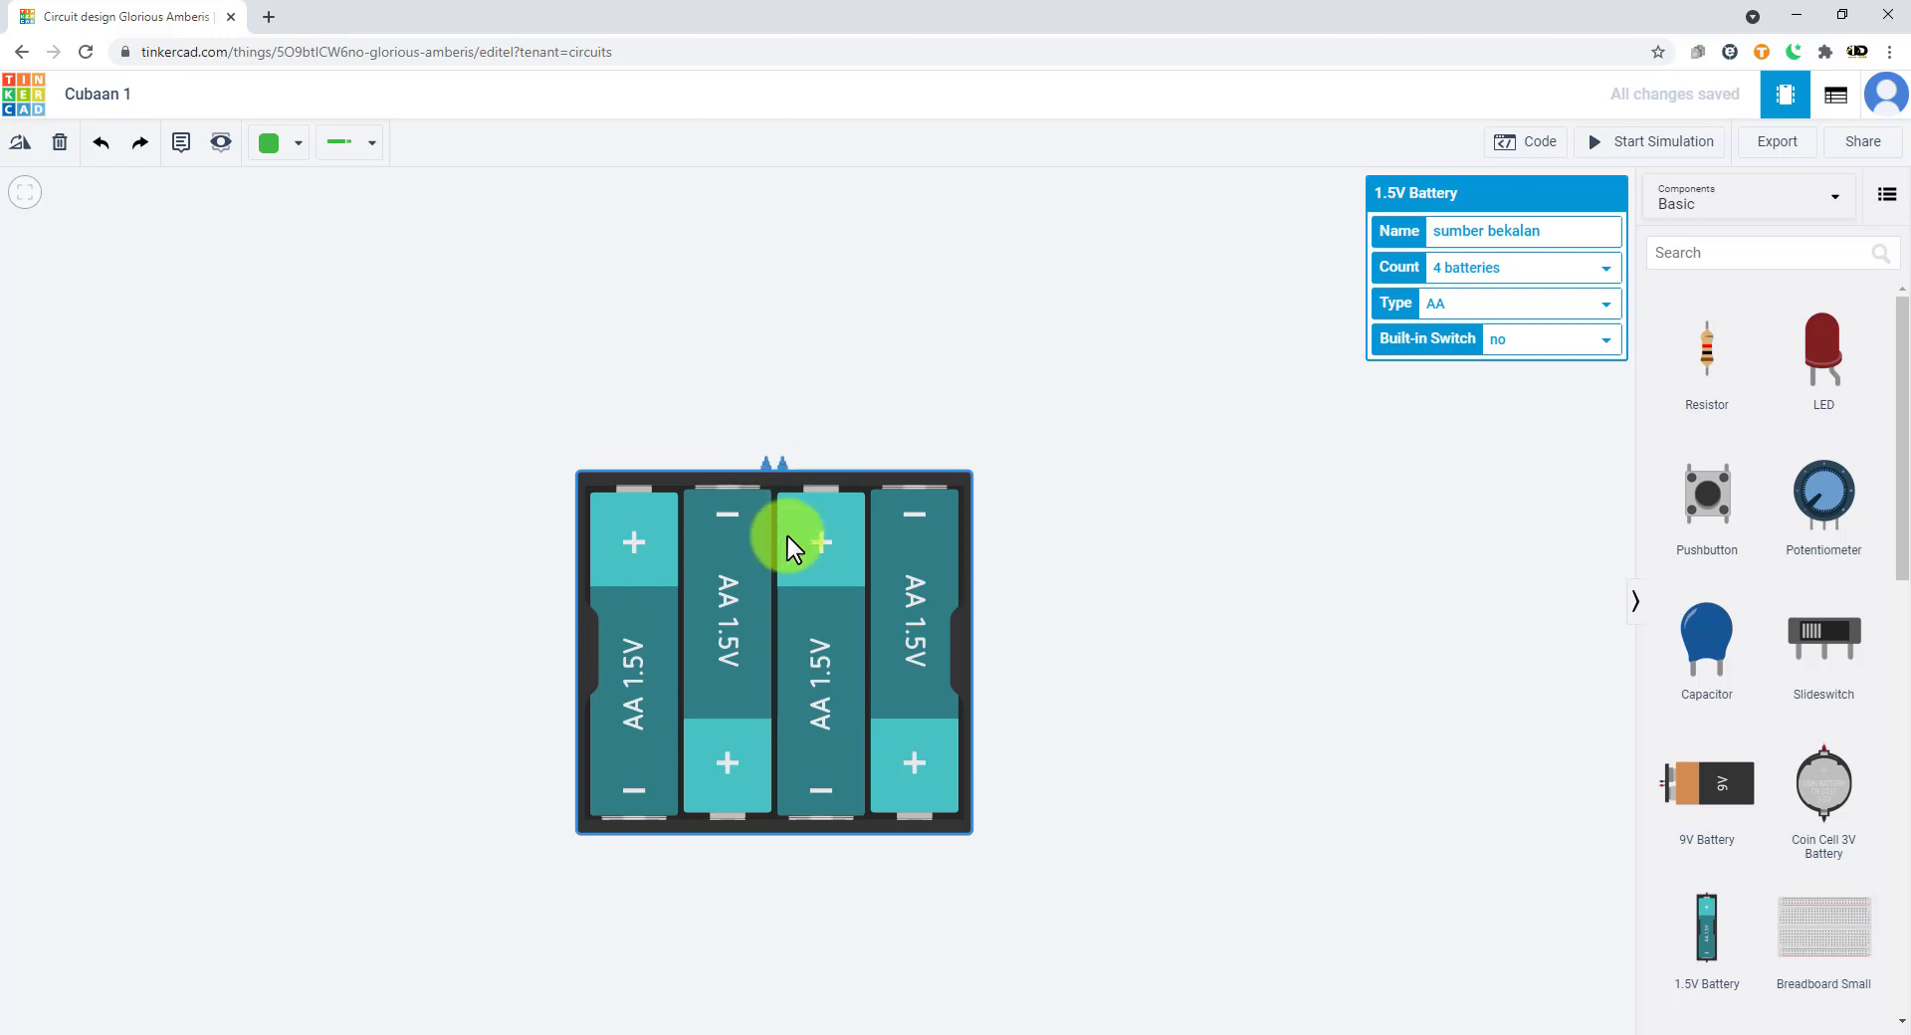
drag(786, 538, 743, 540)
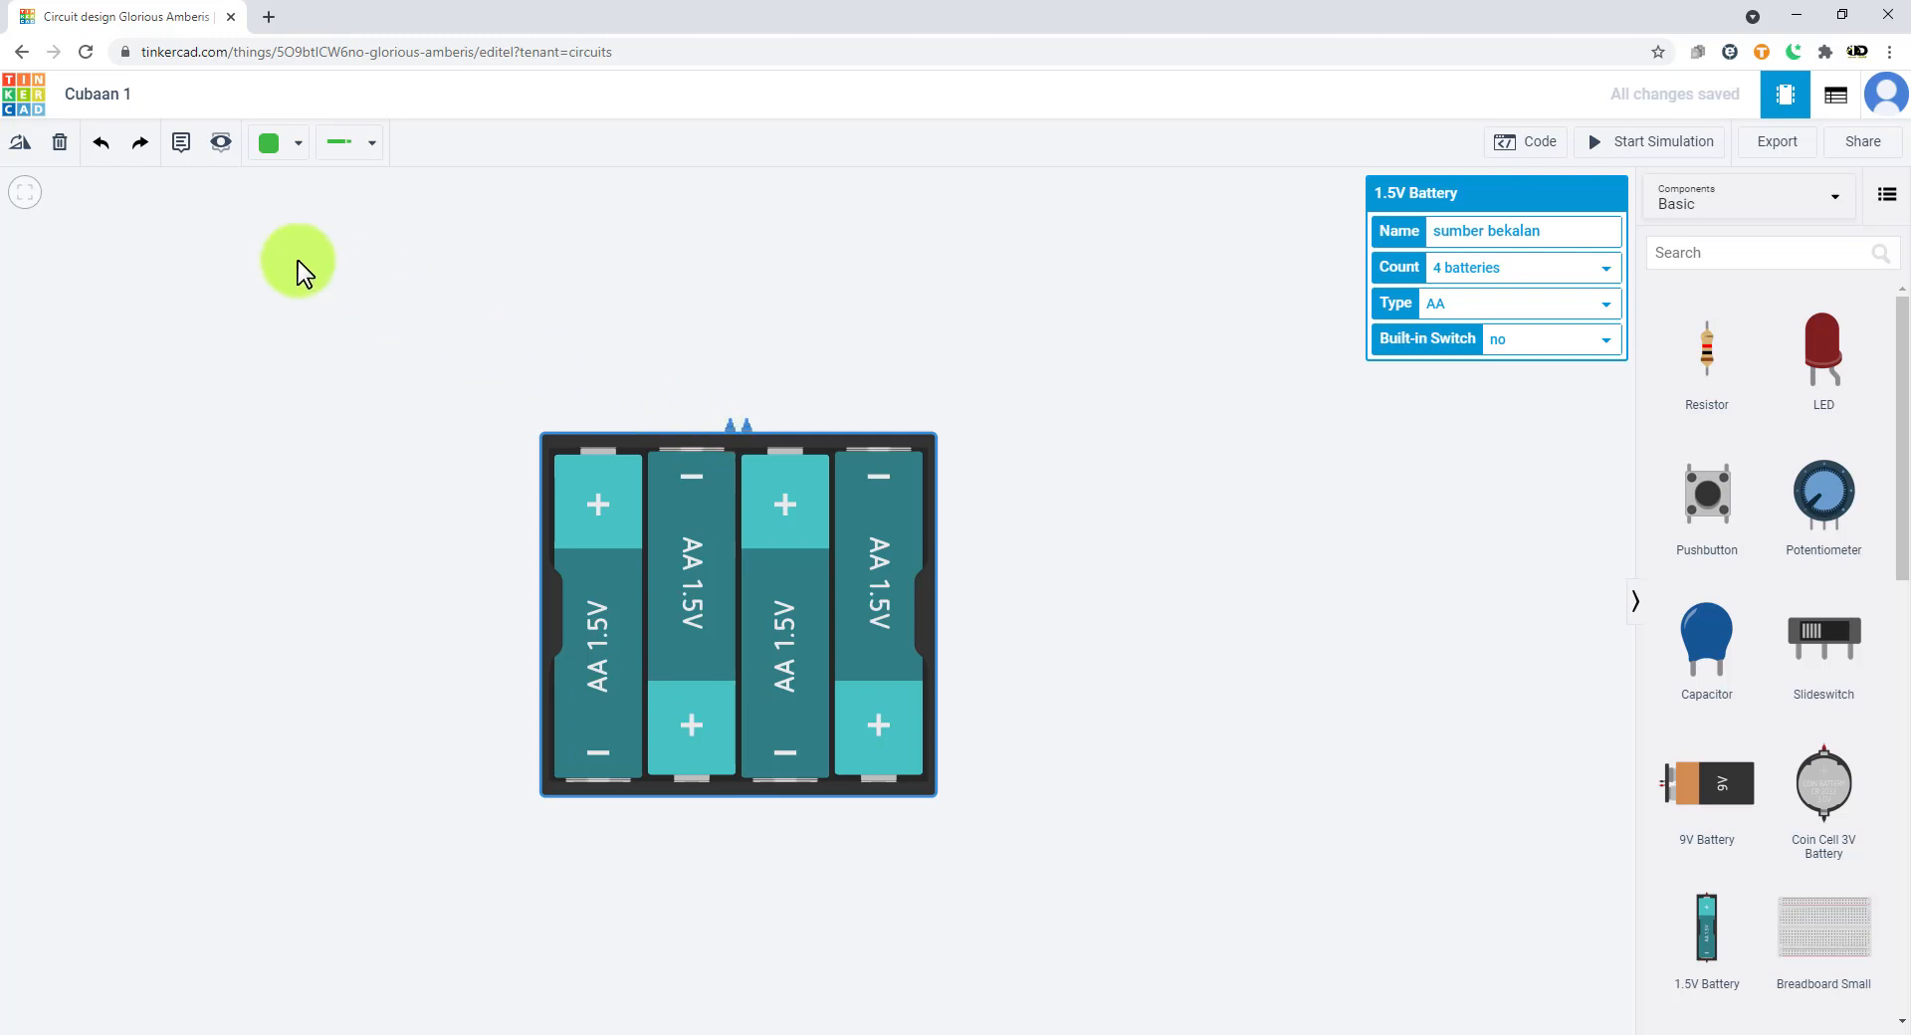
click(21, 149)
click(21, 149)
click(21, 150)
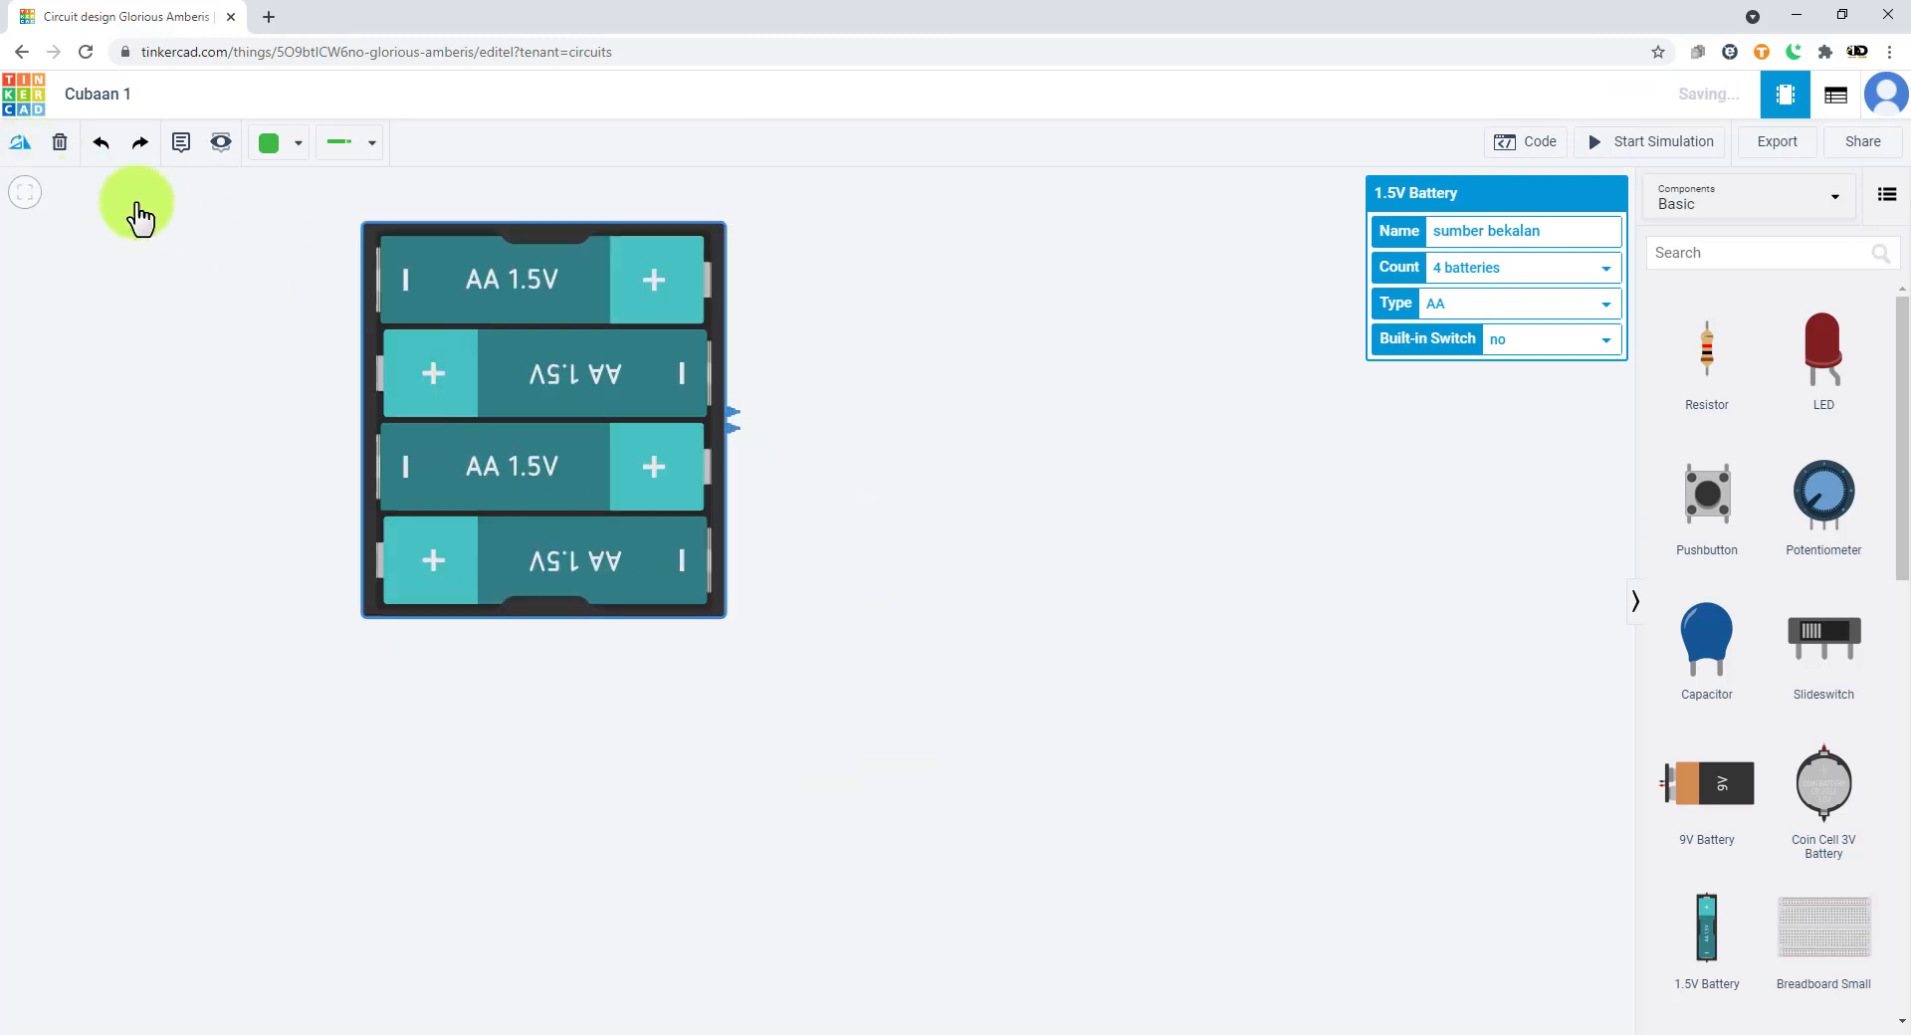
drag(664, 441, 462, 557)
- Rotate the battery pack clockwise through one full turn
click(21, 143)
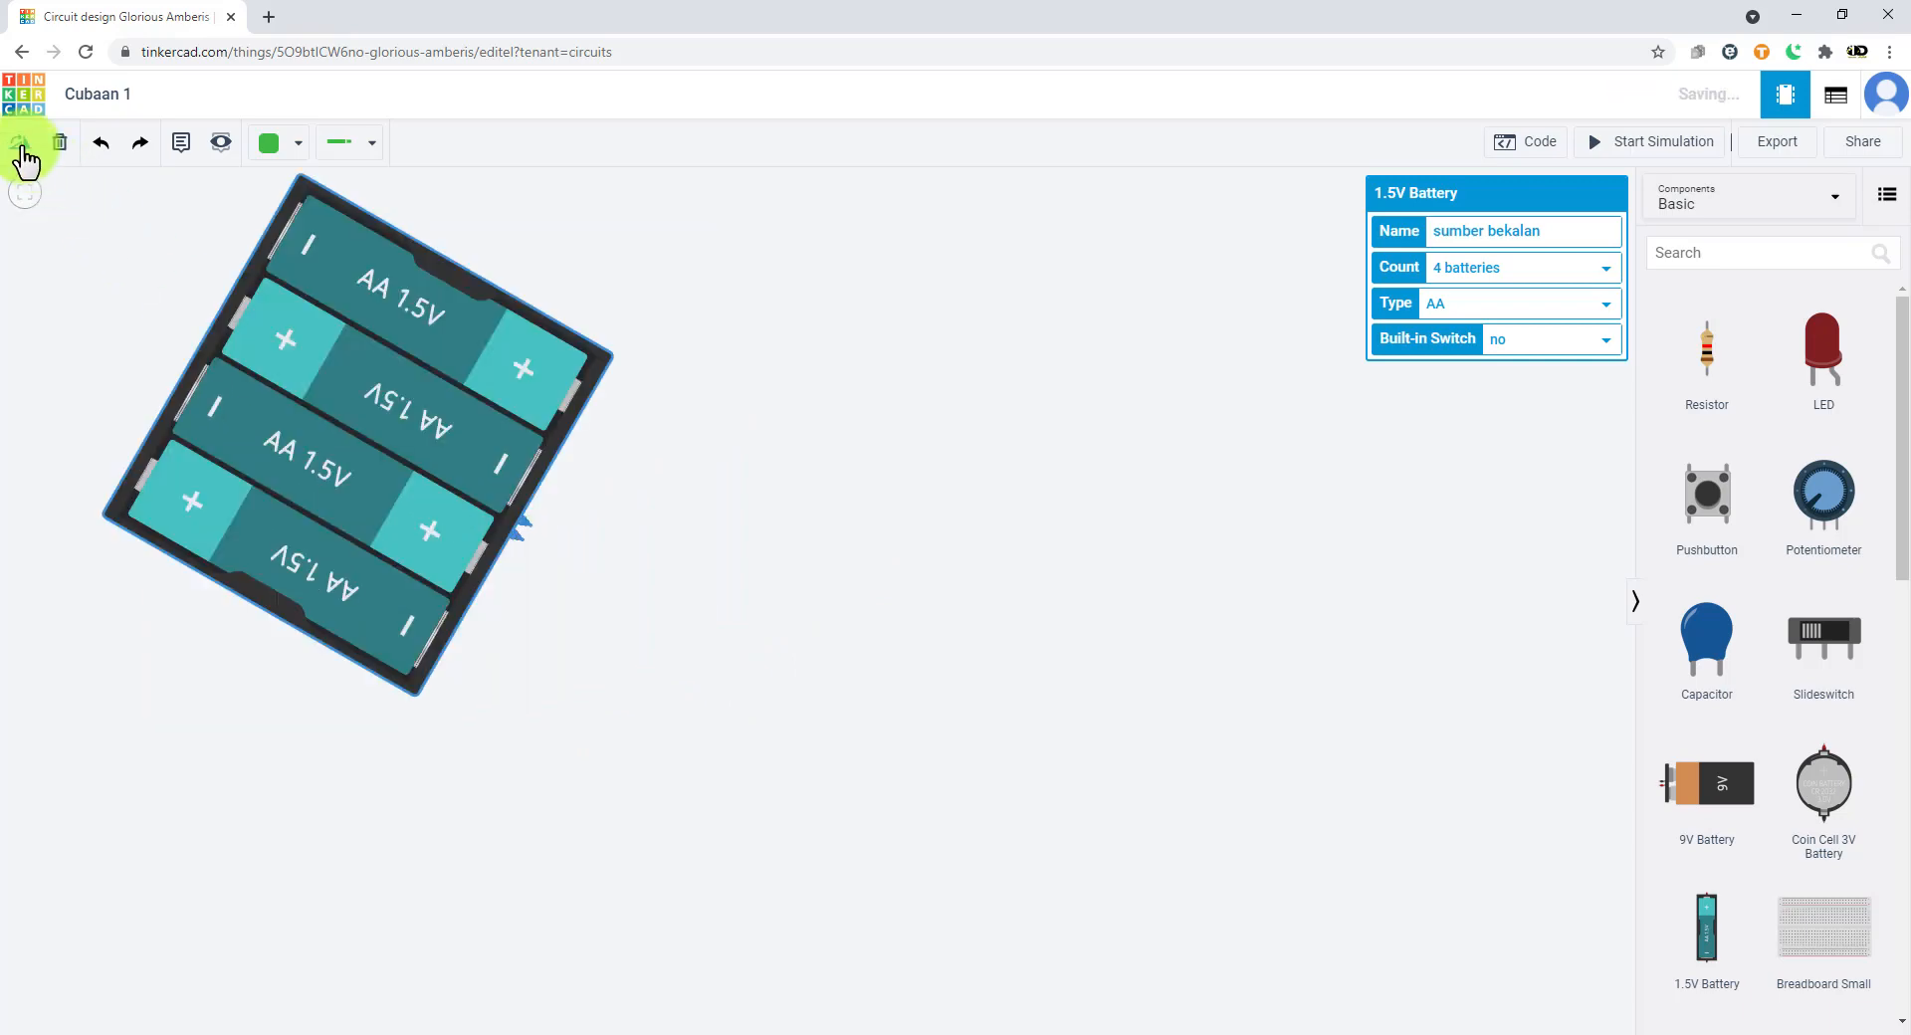
click(21, 142)
click(21, 142)
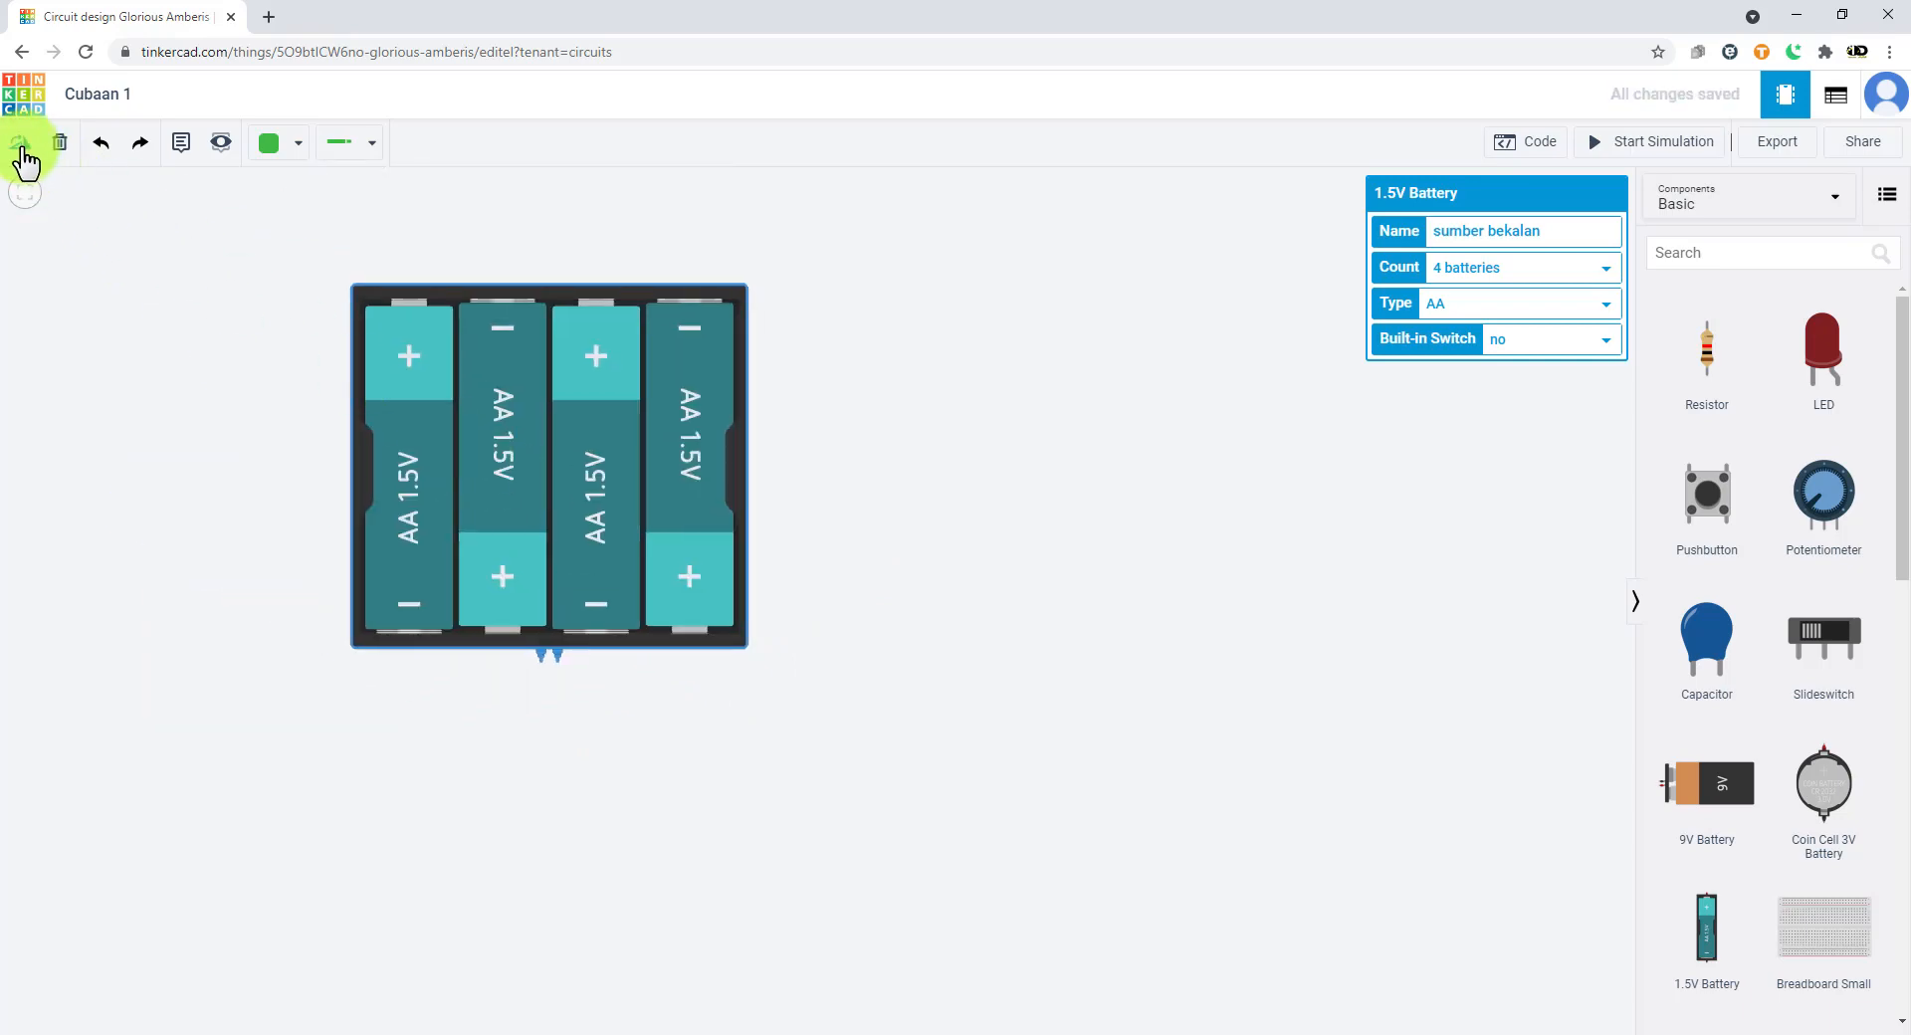
click(21, 142)
click(20, 142)
click(21, 142)
click(21, 142)
click(21, 143)
click(21, 143)
click(21, 142)
click(21, 142)
click(21, 143)
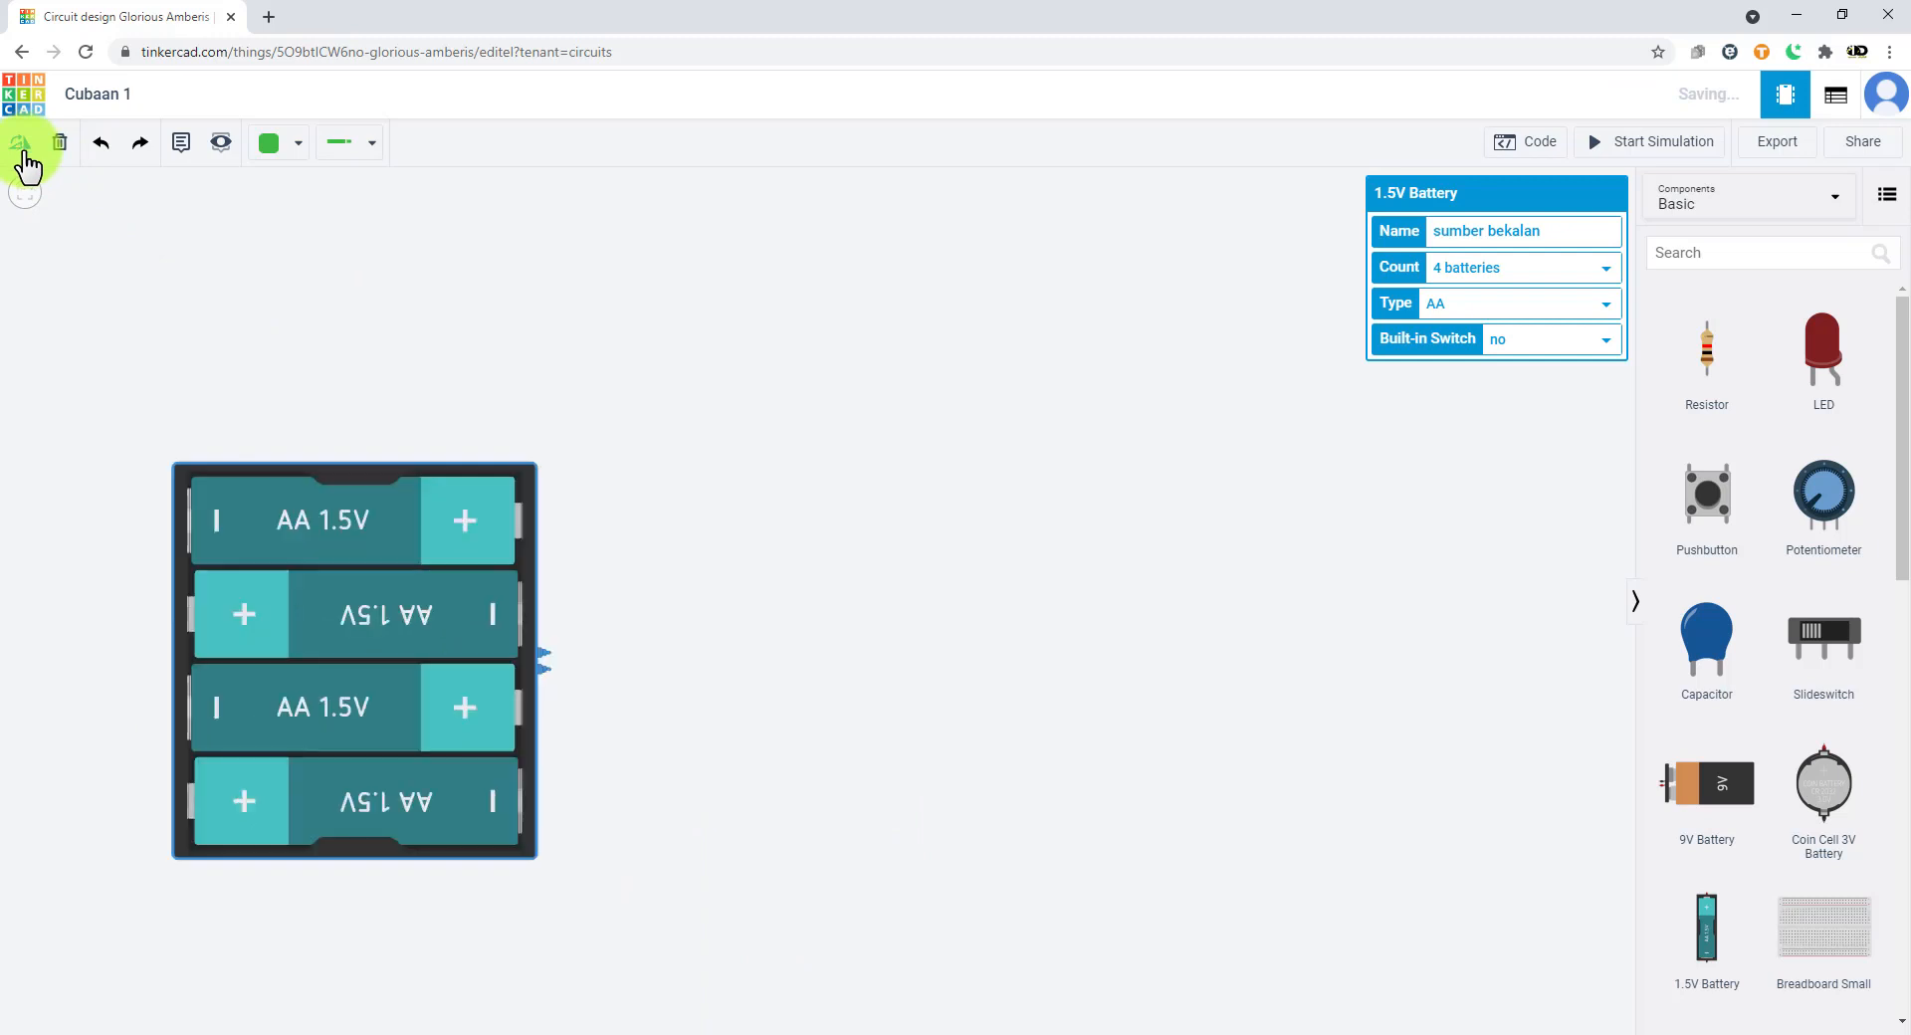
- Move the battery pack up and left into the upper-left area of the canvas
drag(396, 595, 344, 528)
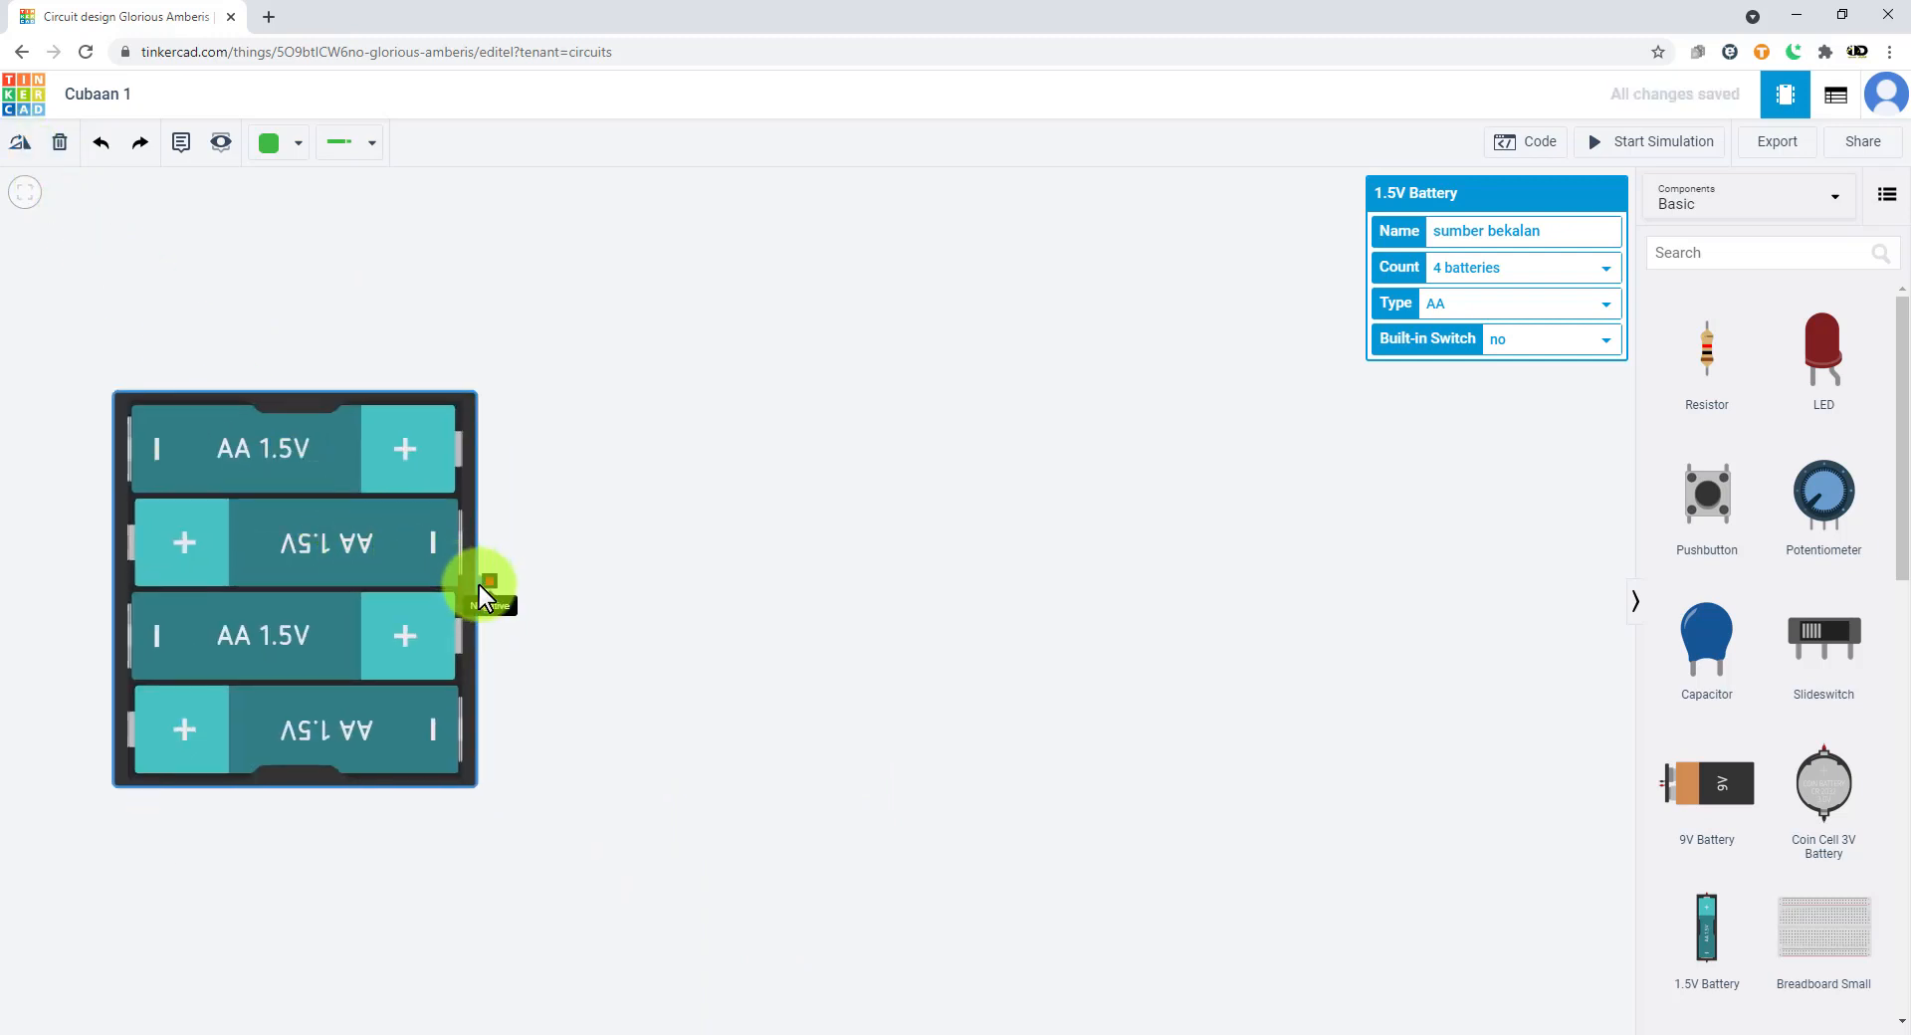
drag(390, 543, 375, 495)
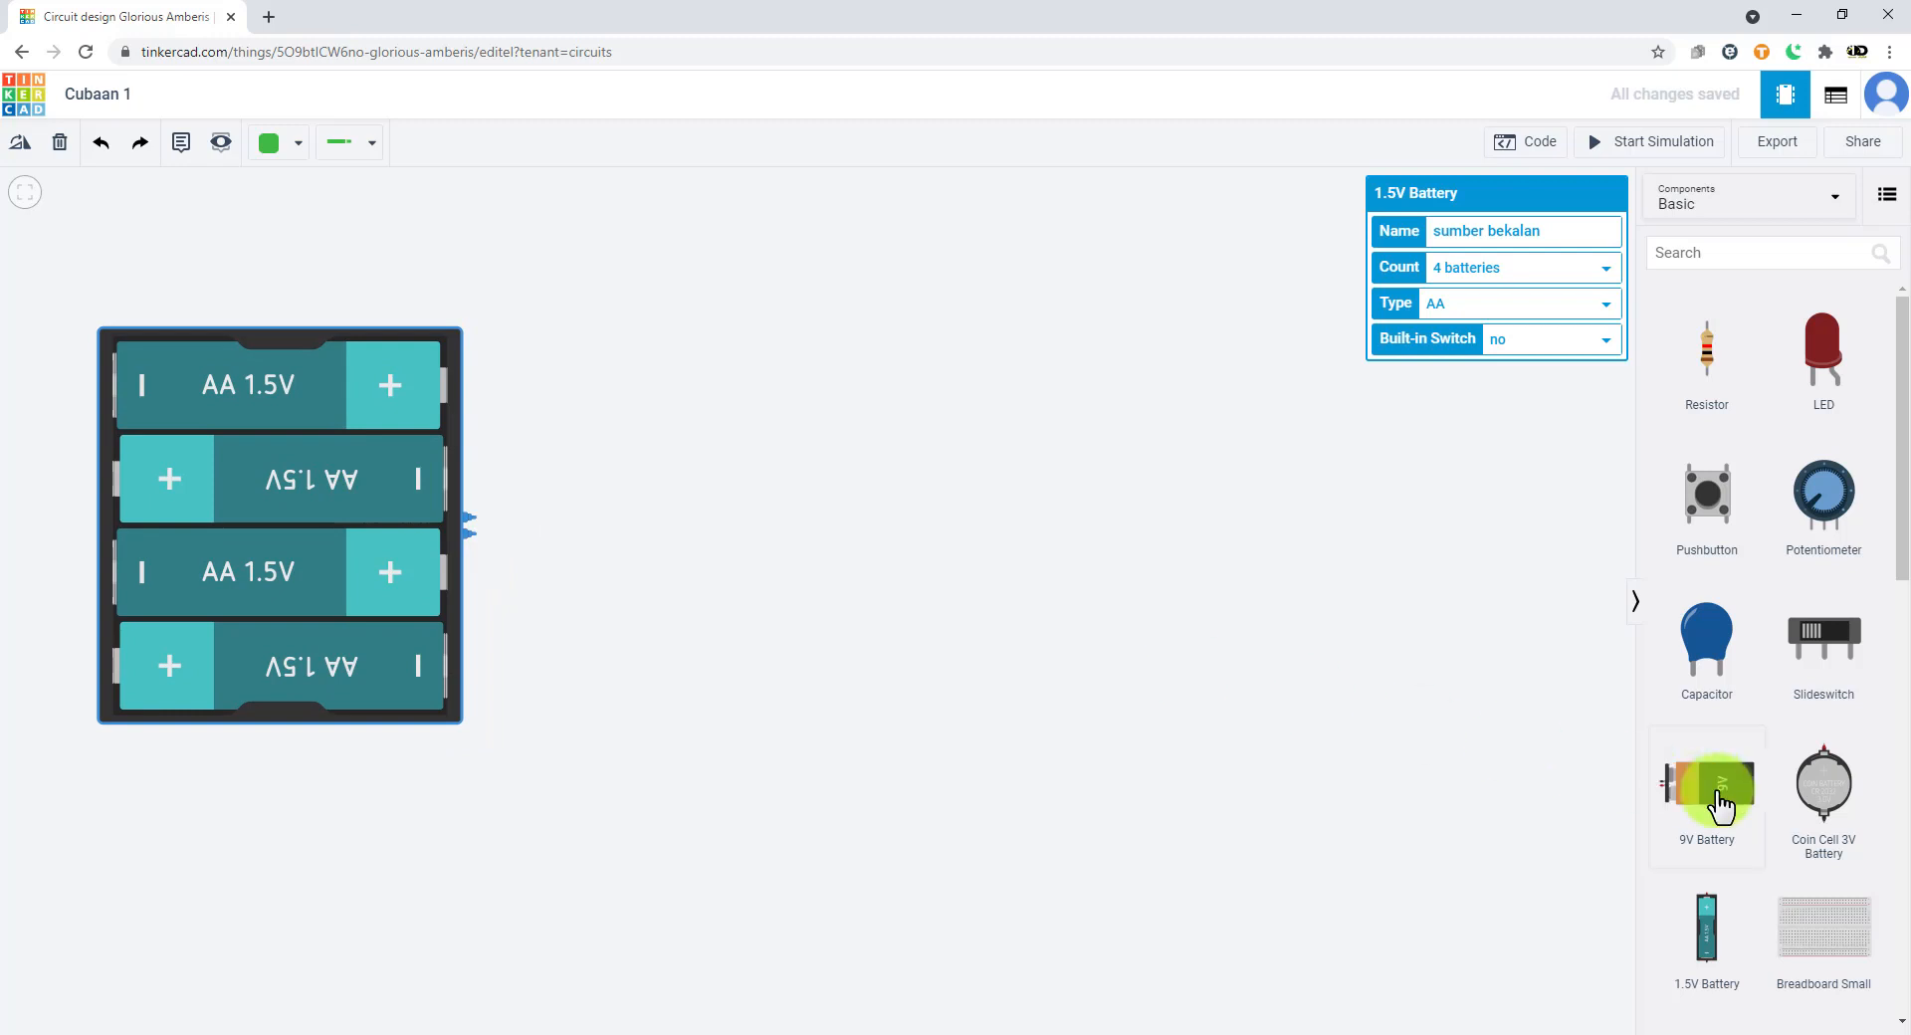
- Place a trial 9V battery to the right of the battery pack, shift it down, and delete it
drag(1720, 804, 1003, 543)
click(1208, 543)
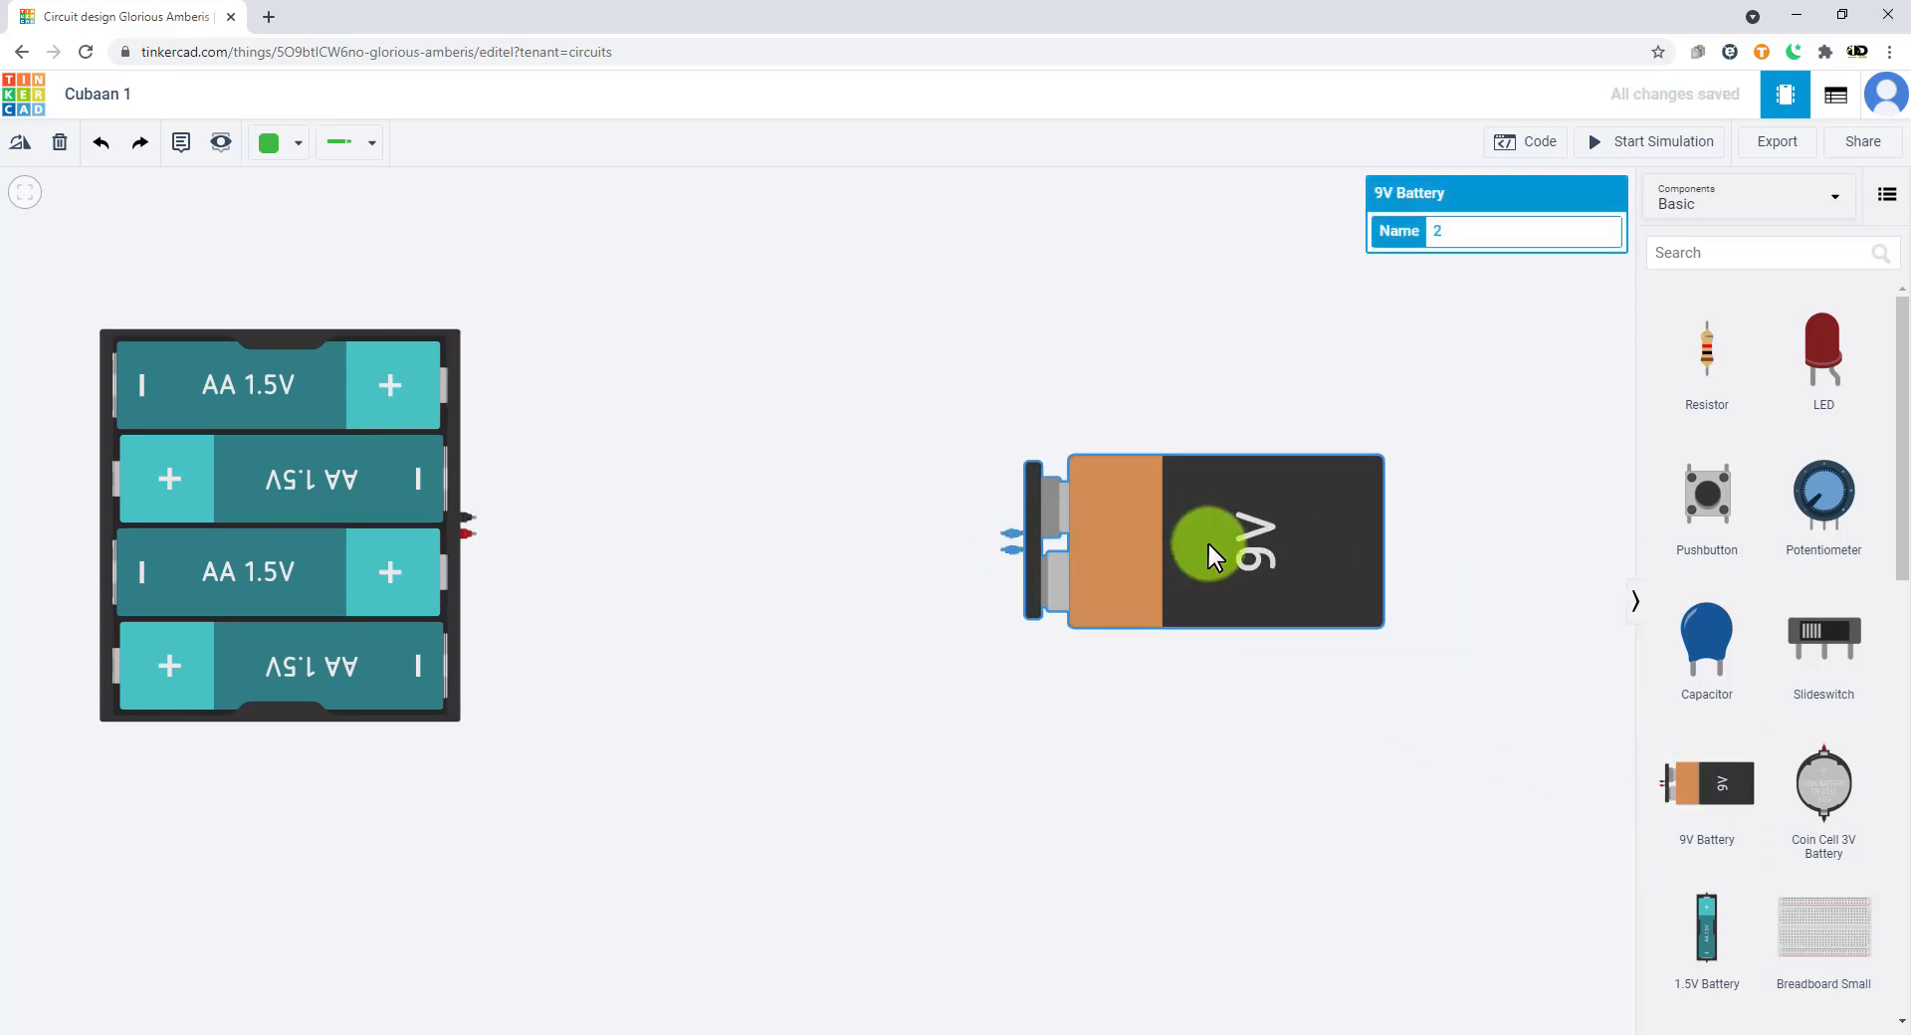
drag(1222, 551, 1218, 624)
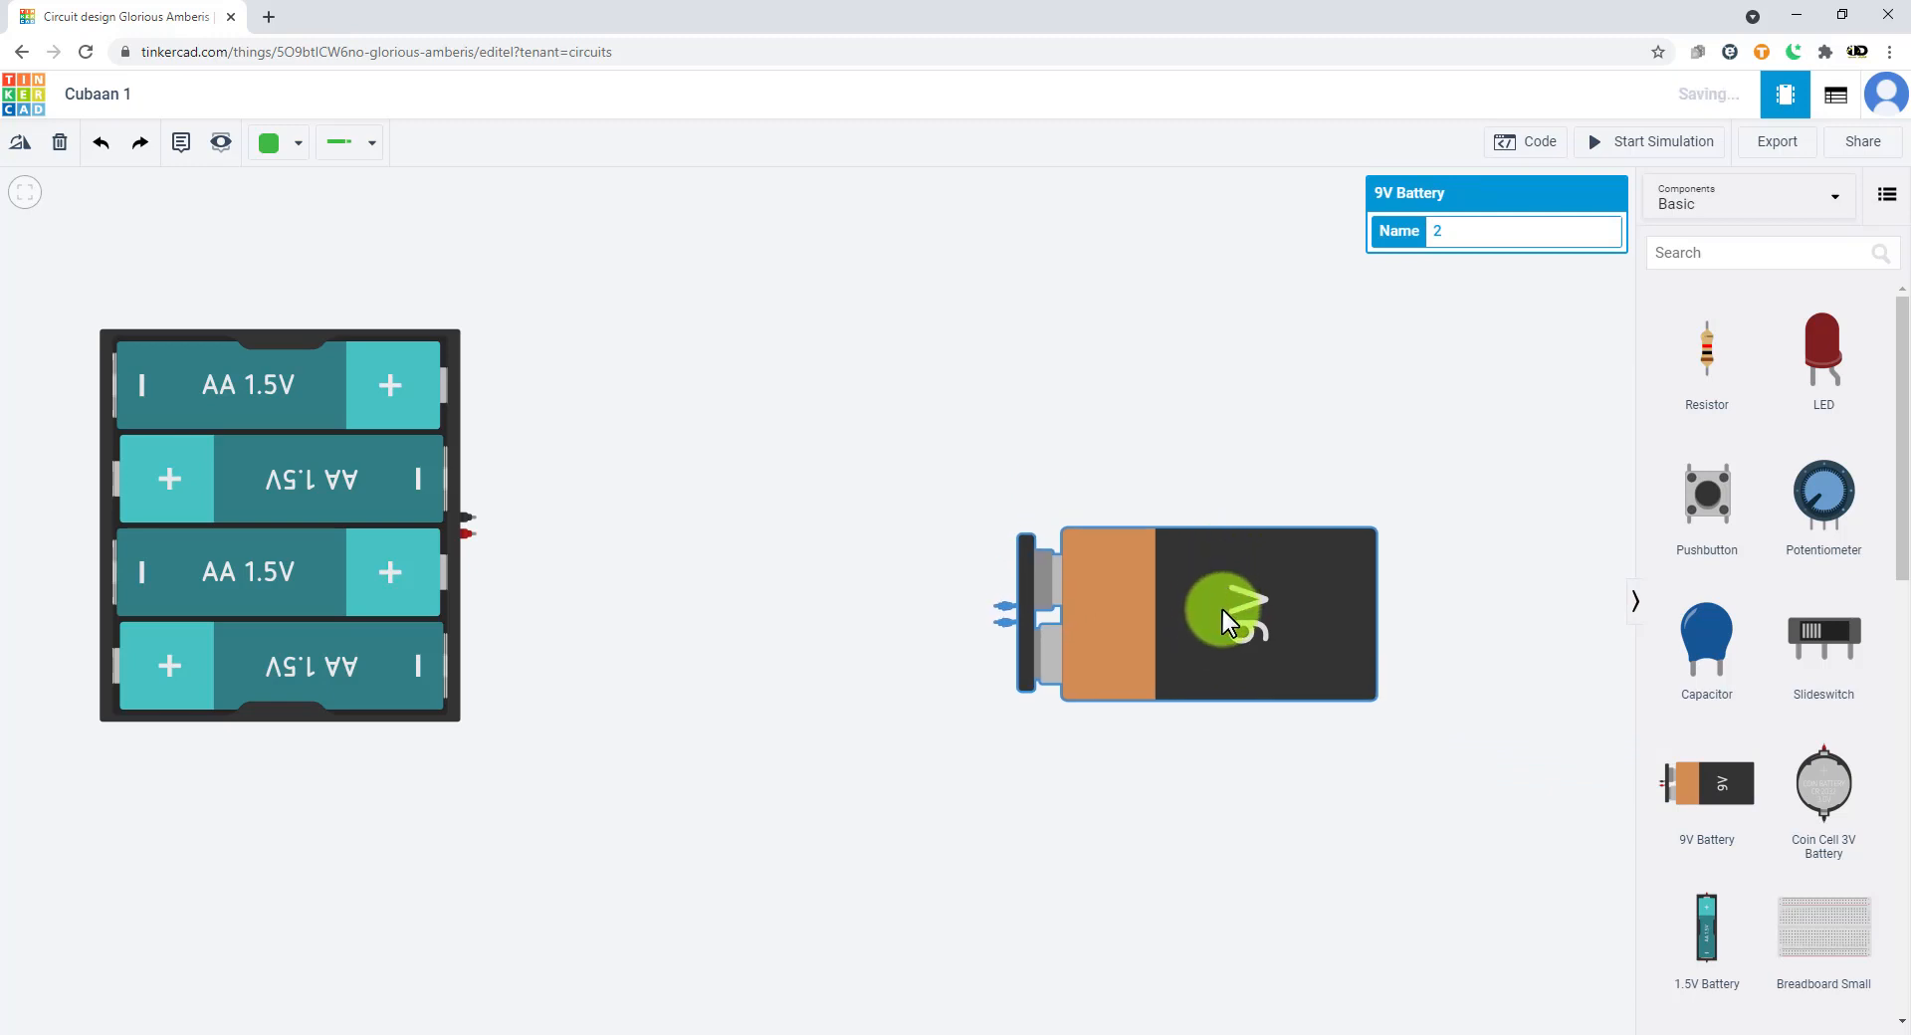
drag(1222, 608, 1227, 610)
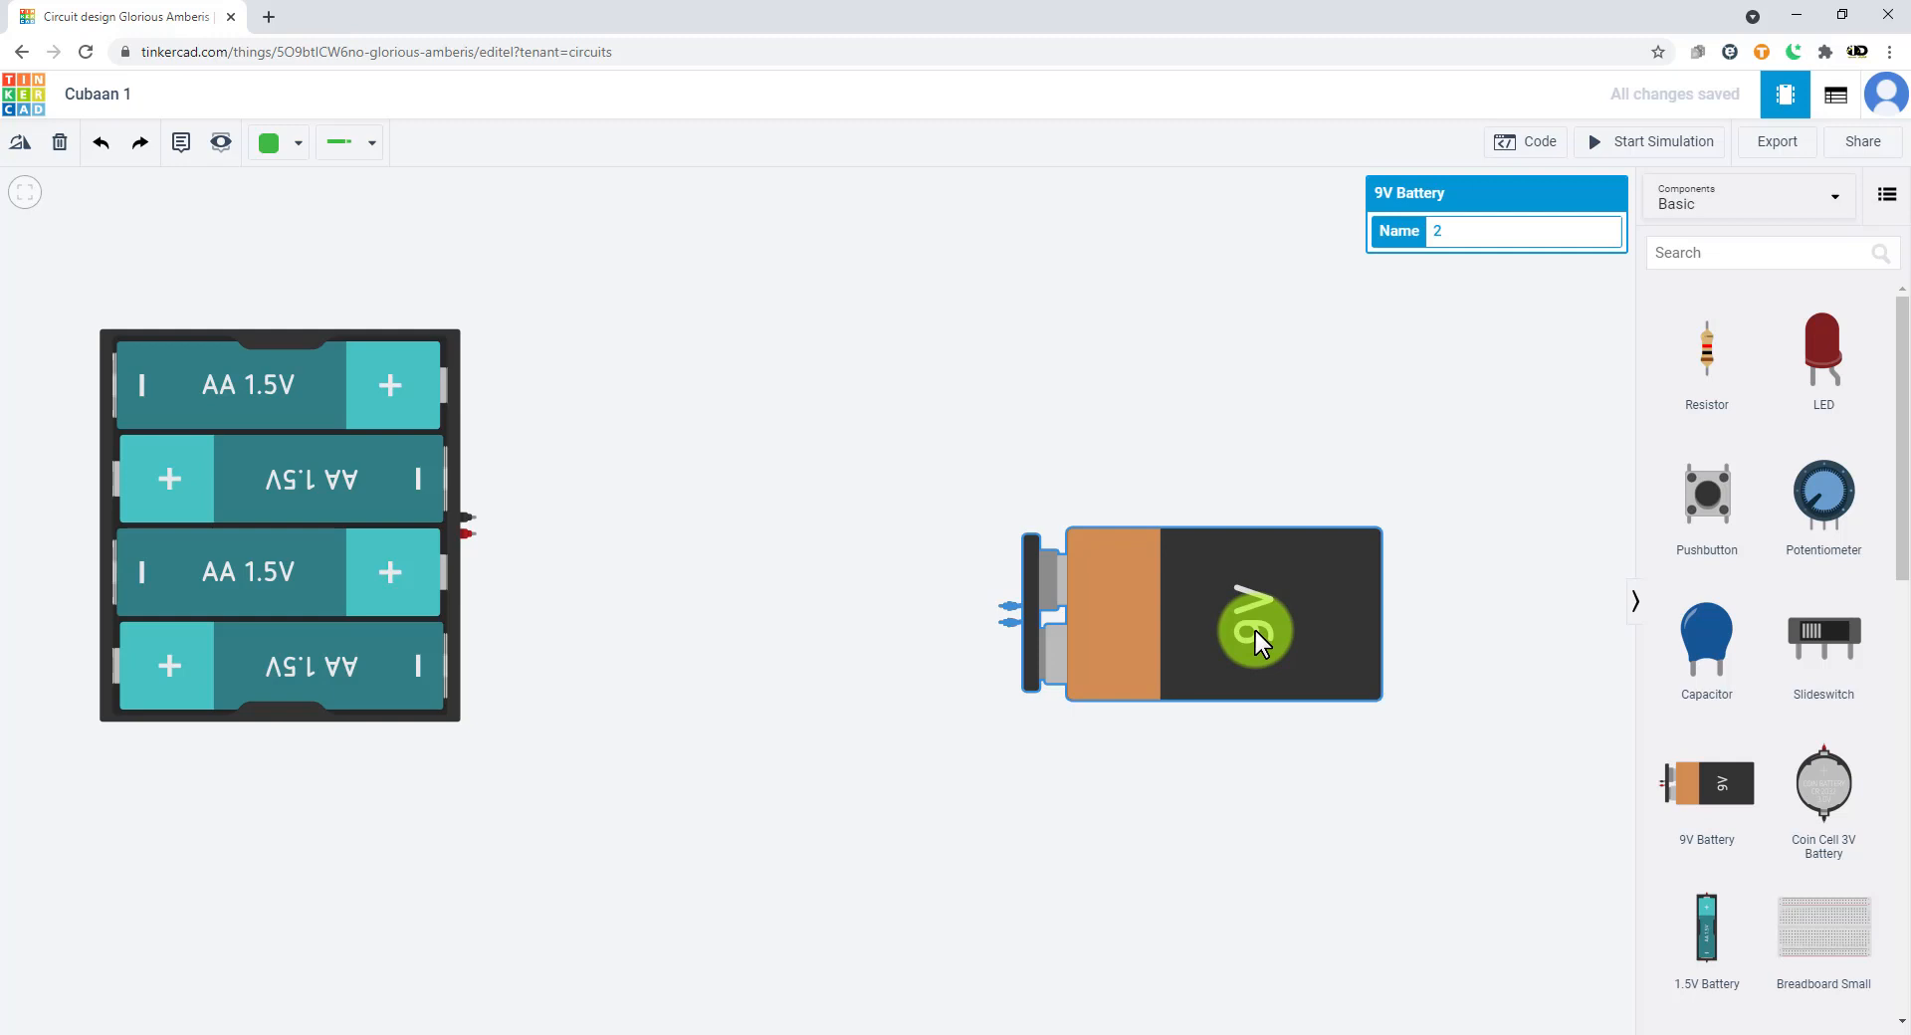
click(62, 147)
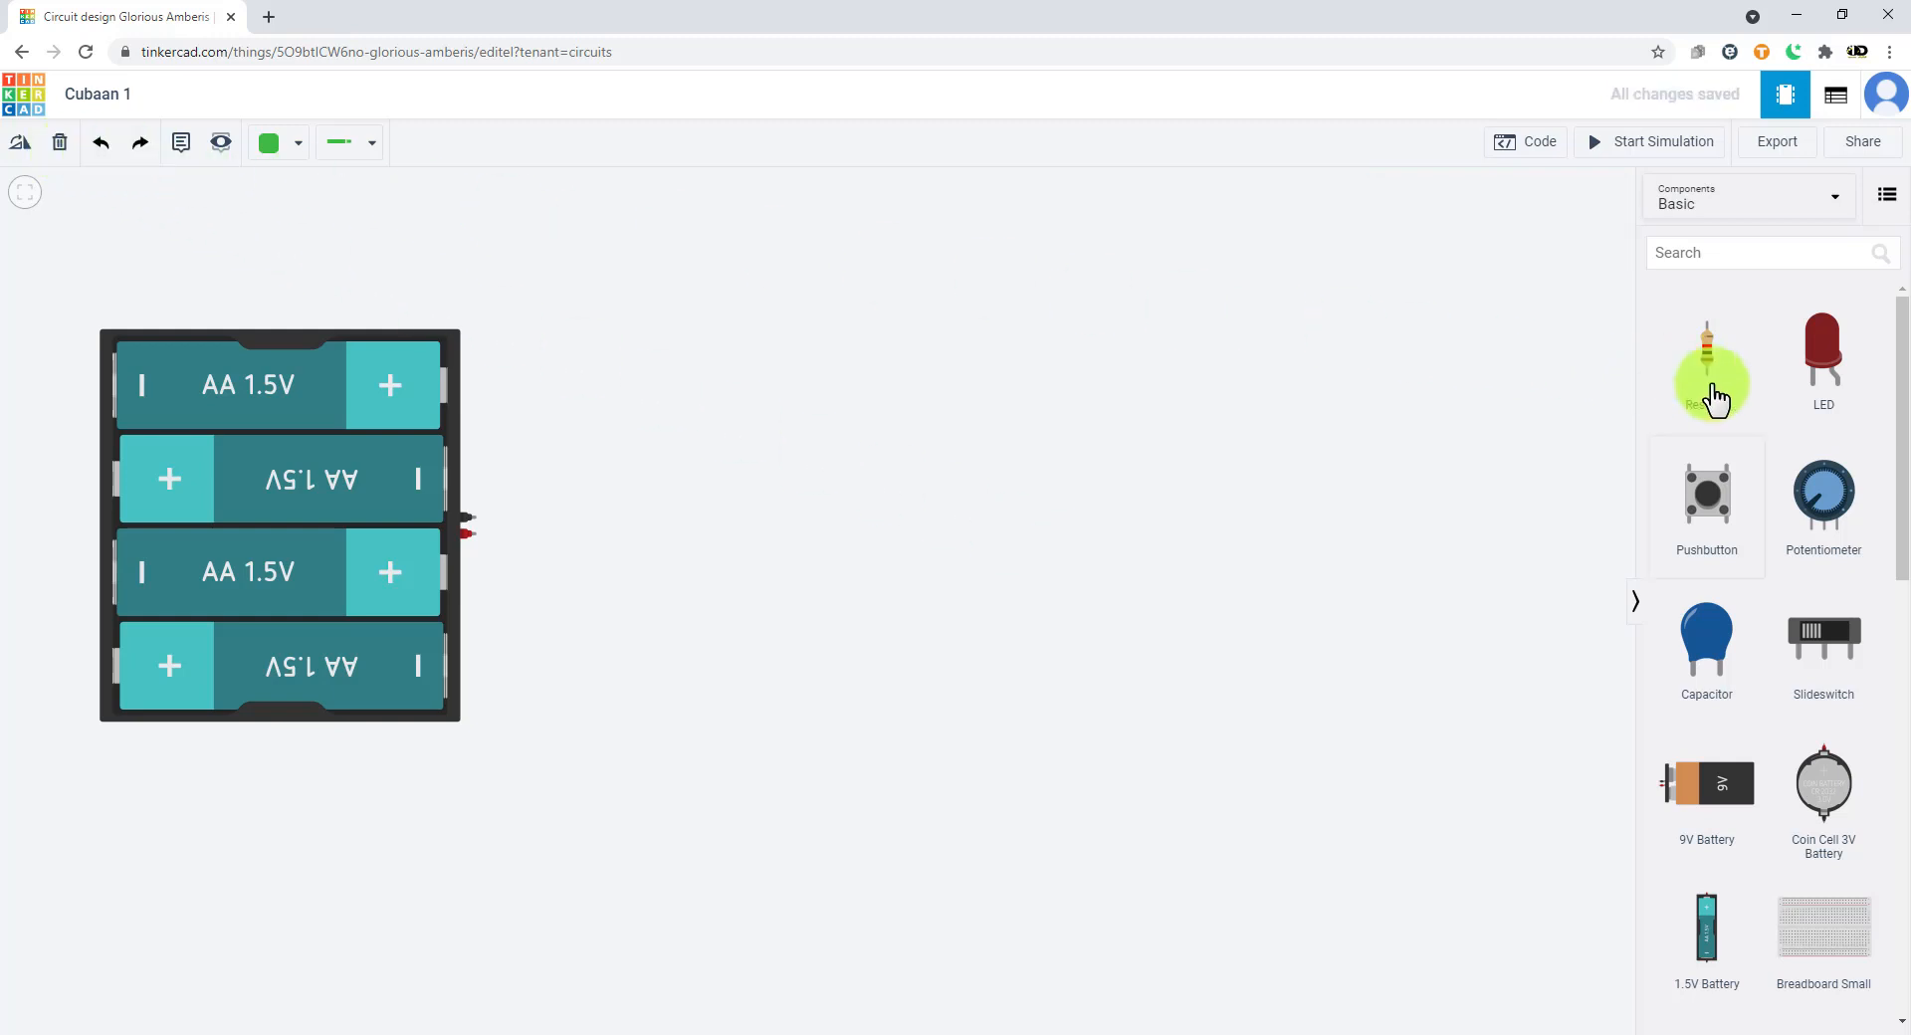
- Lower the battery pack and place a resistor named Resistor above and to the right of it
drag(398, 527, 453, 625)
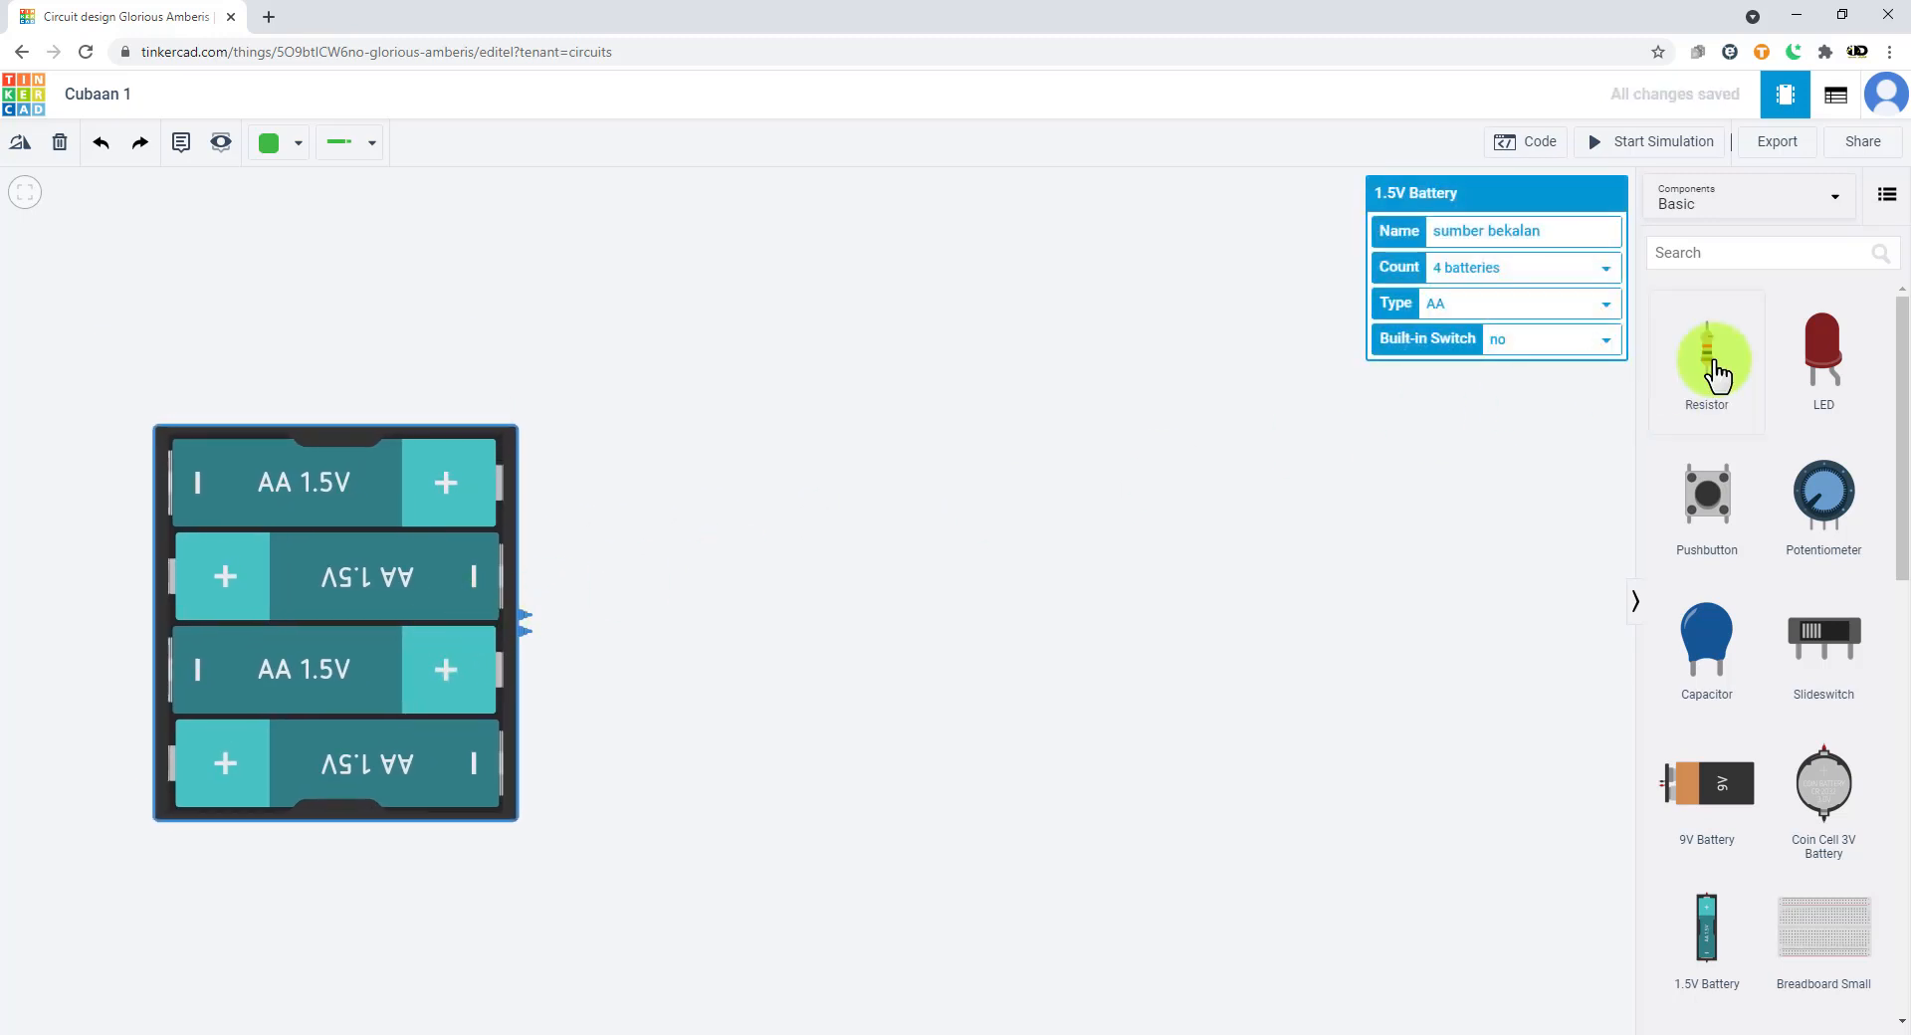
drag(1713, 373, 918, 347)
click(1455, 224)
text(Resistor)
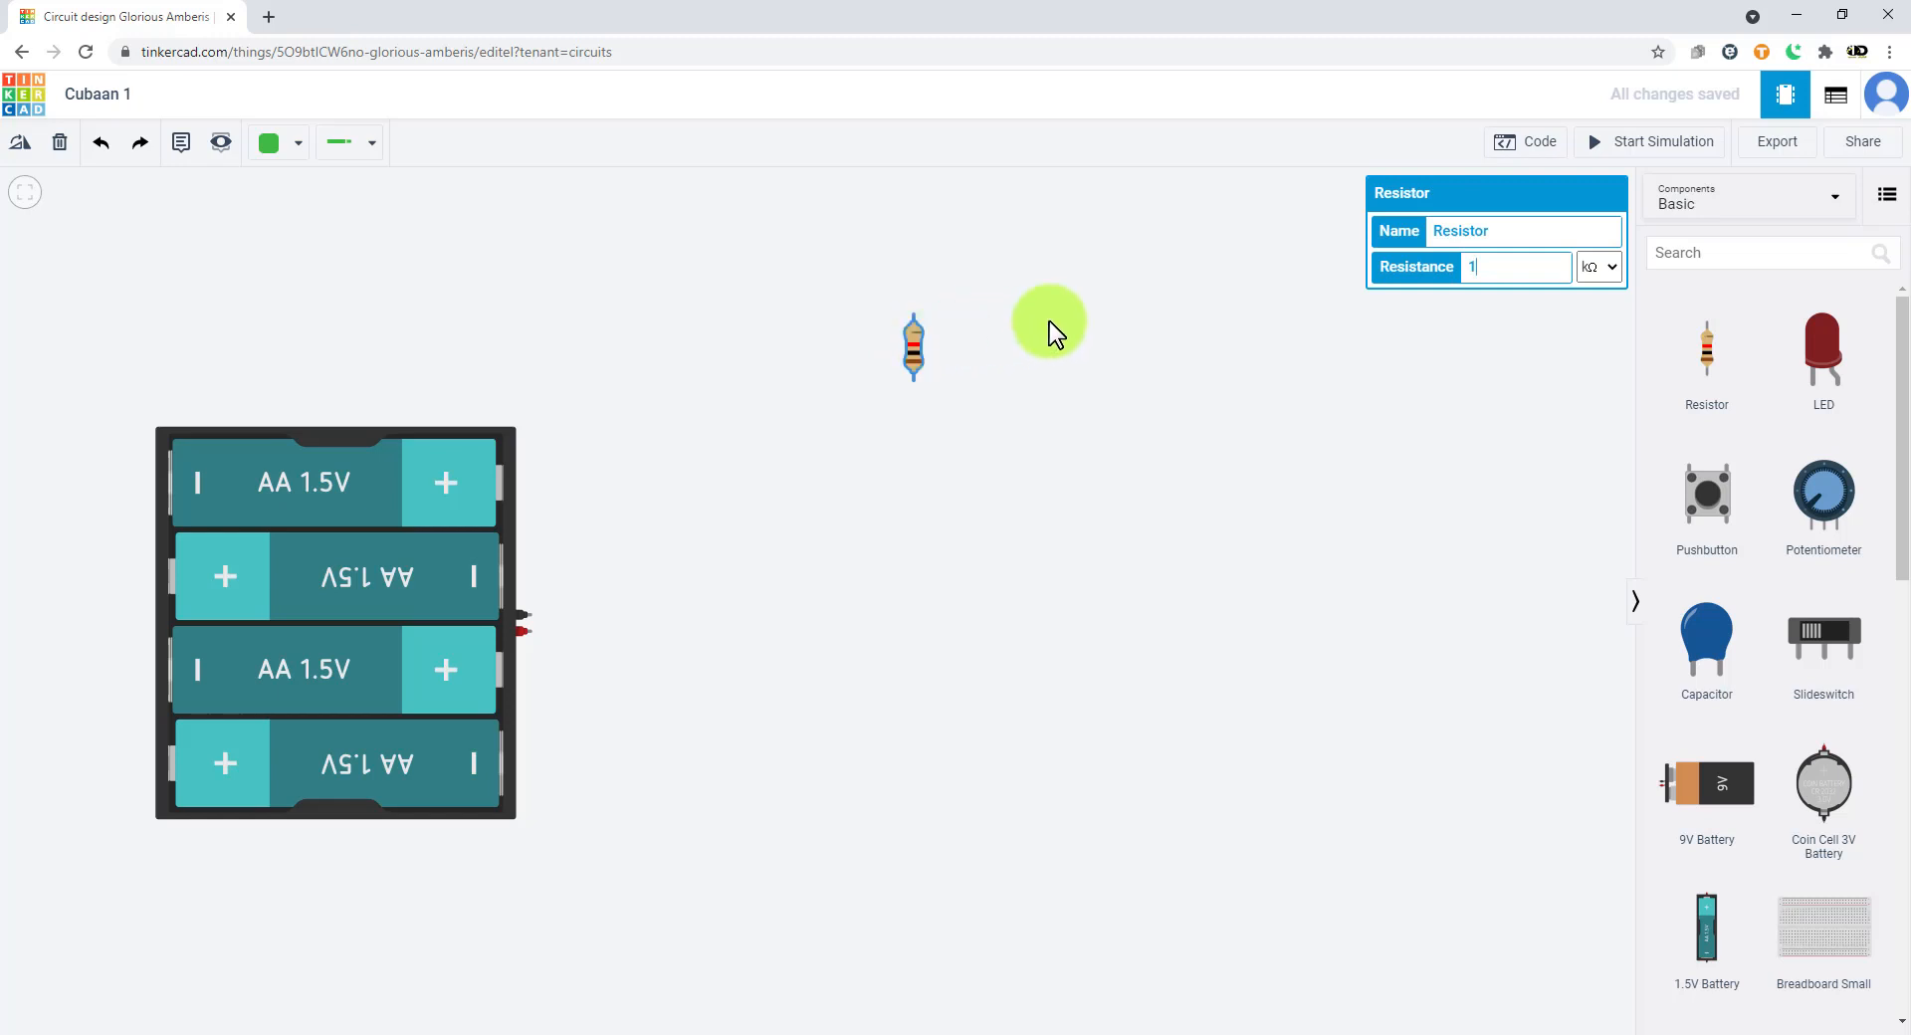
- Change the resistor's resistance unit to Ω and its value to 10
click(1596, 267)
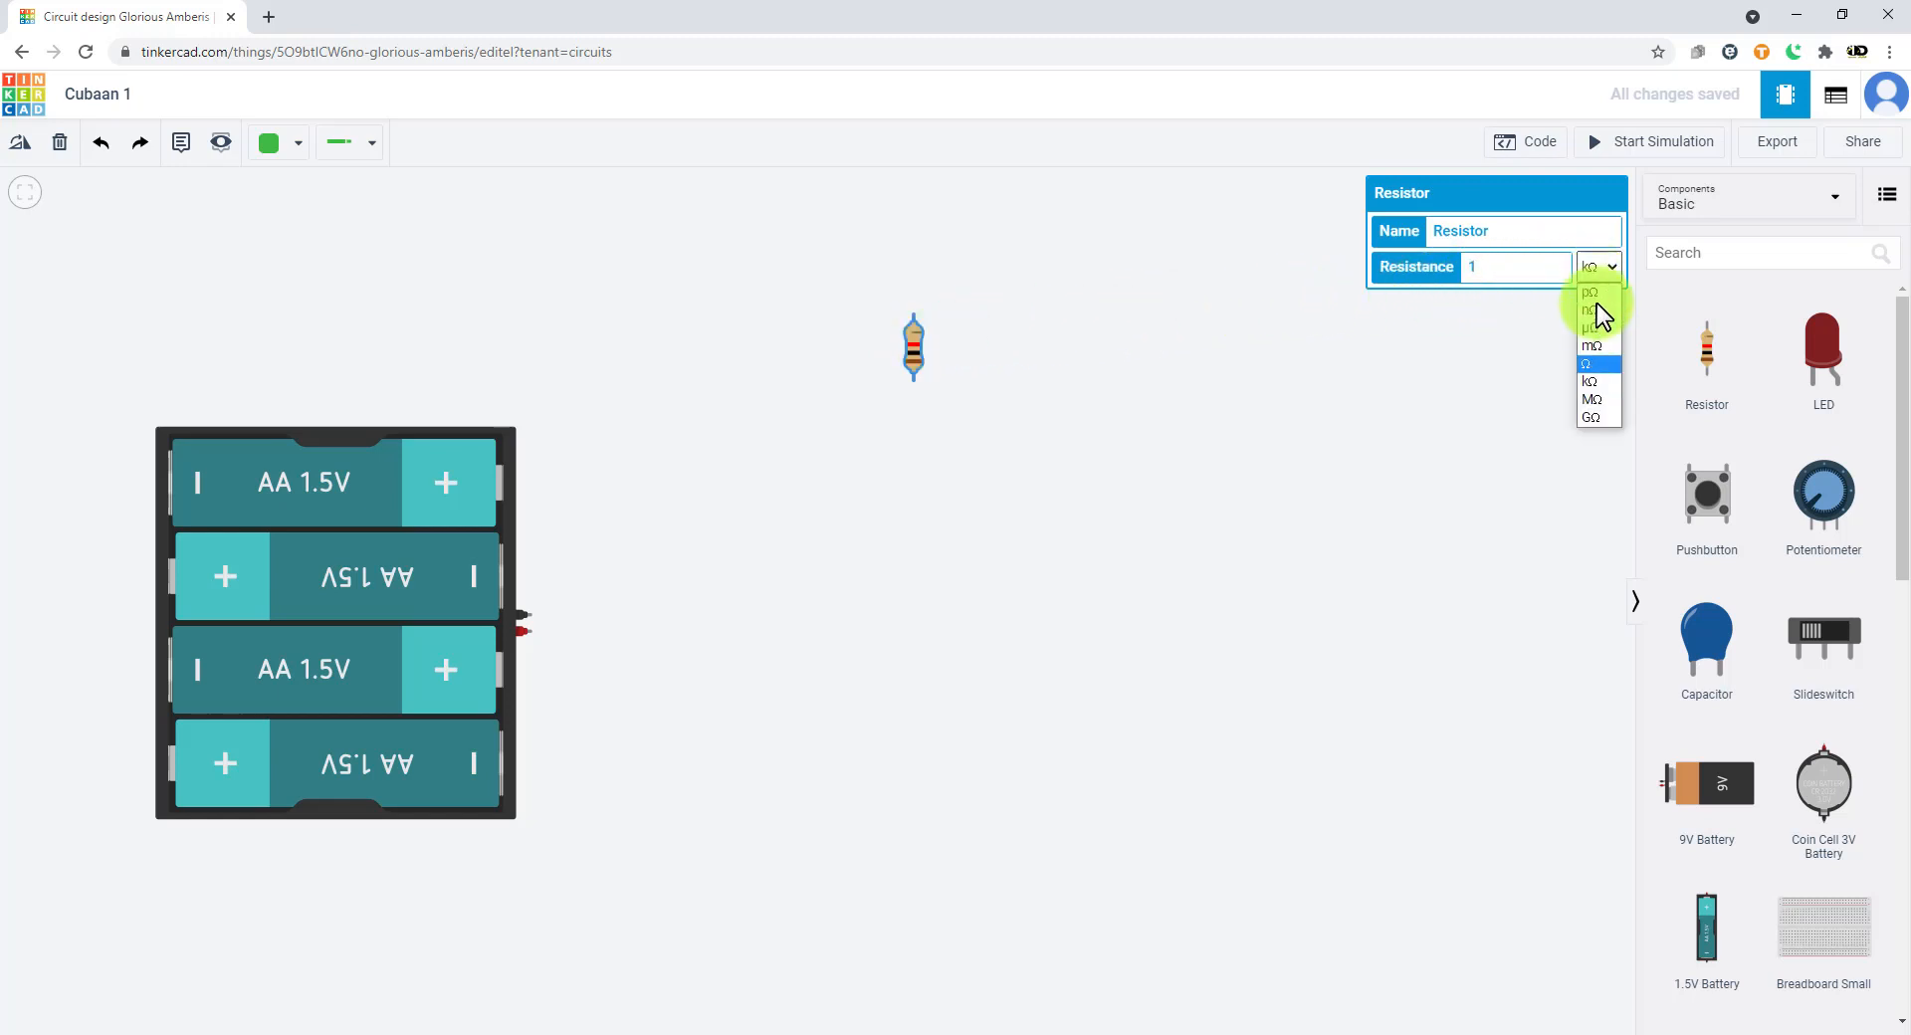
click(1591, 364)
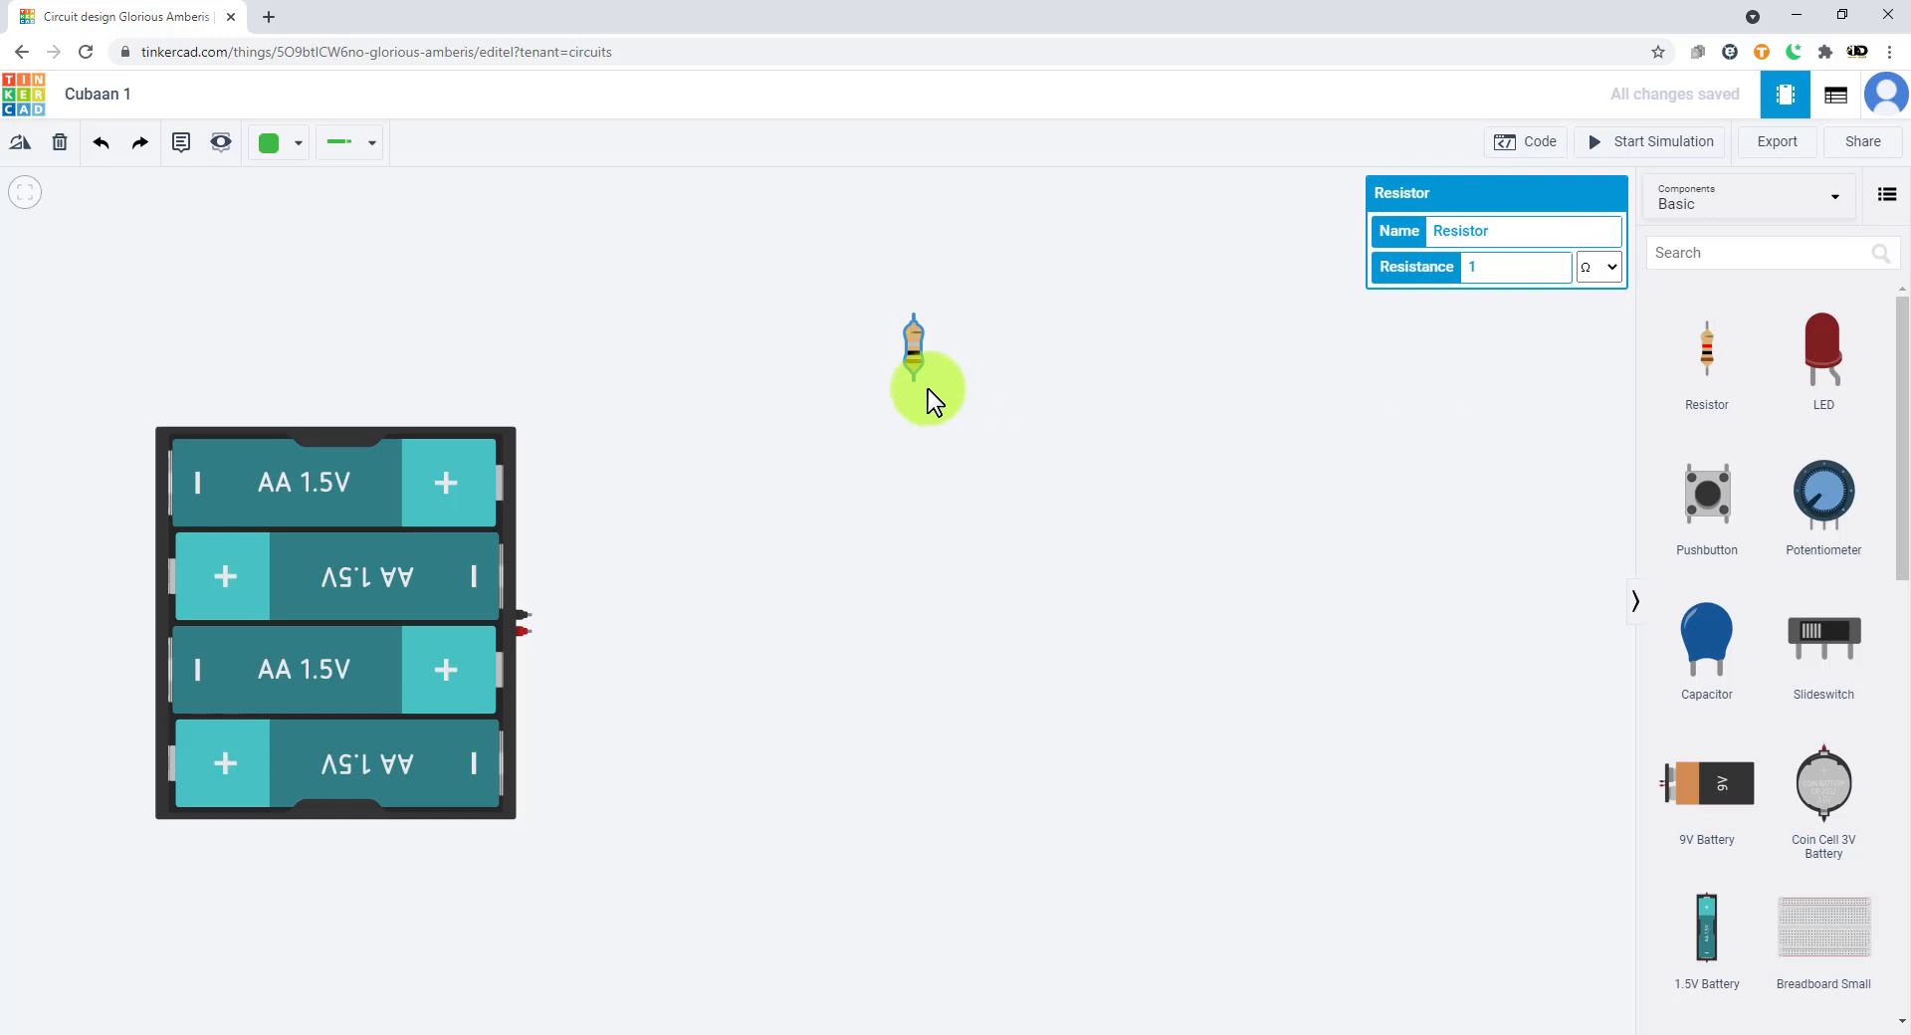
click(1540, 267)
text(0)
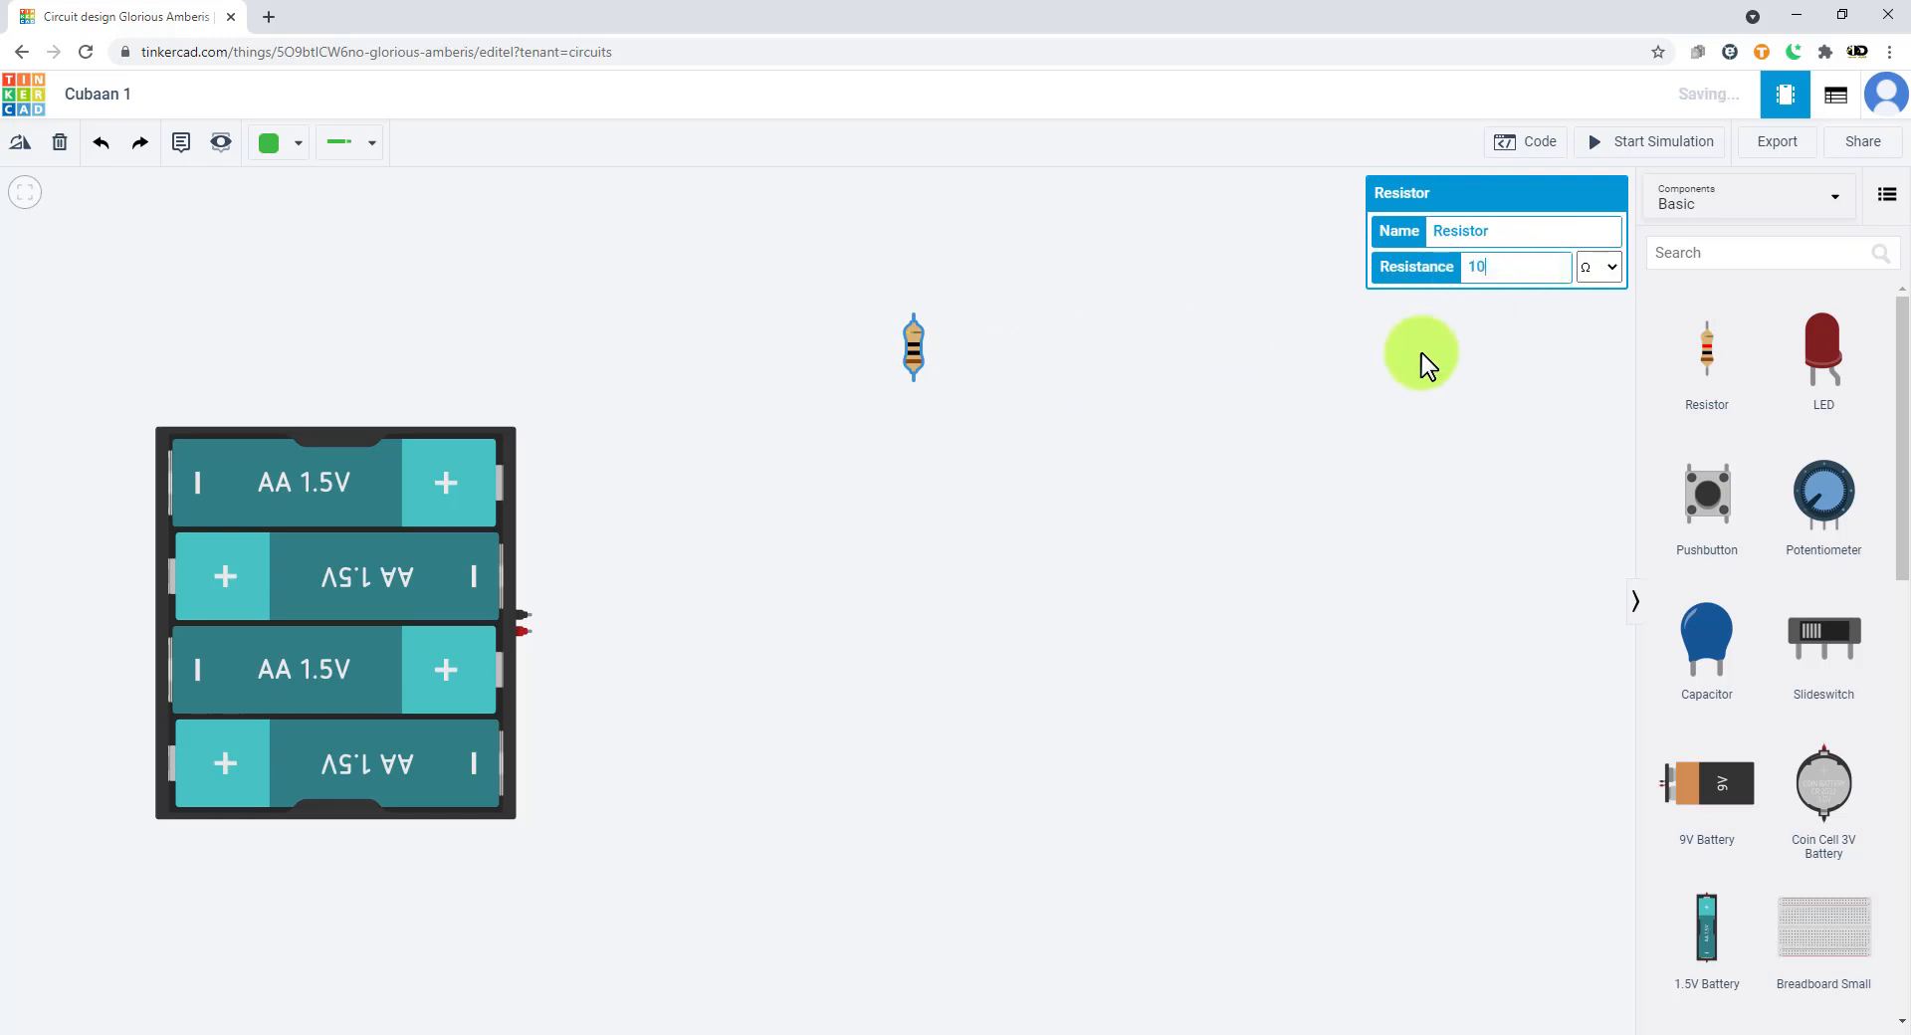
click(1366, 392)
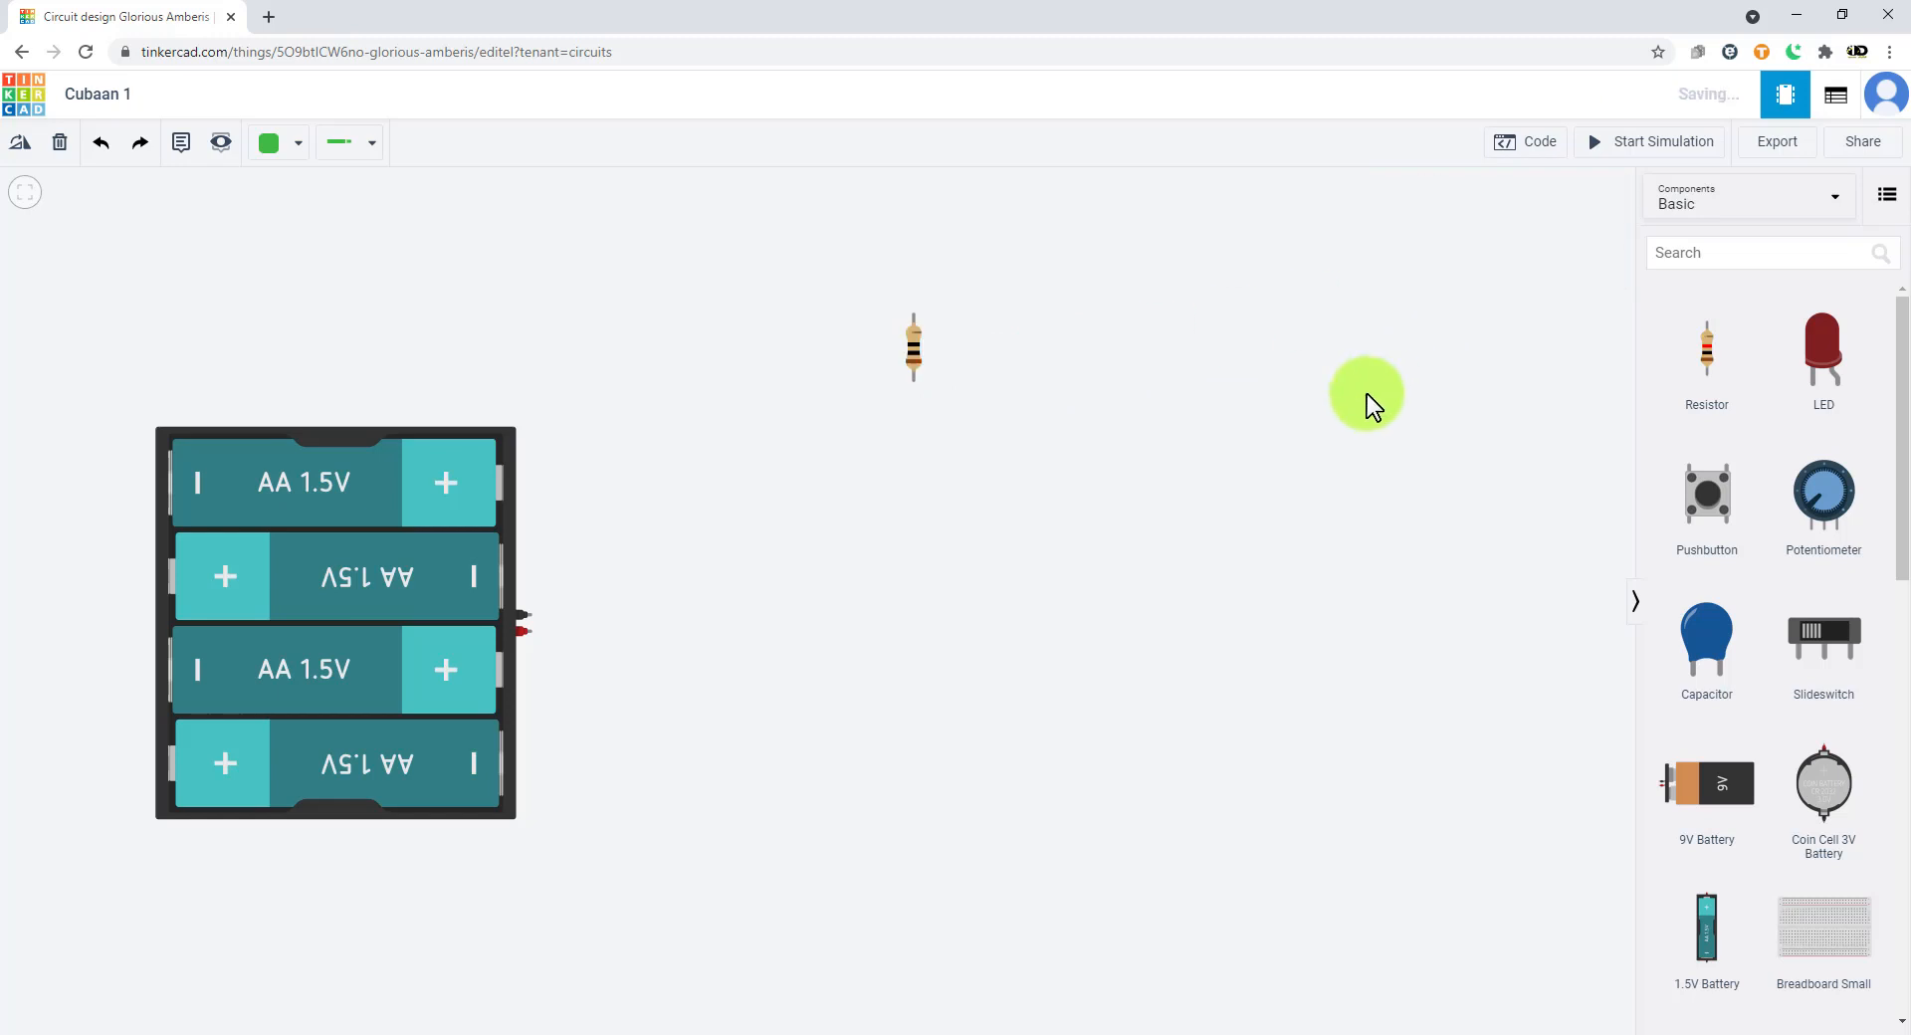
- Try resistance values of 100 Ω and 500 Ω for the resistor
click(916, 349)
text(00)
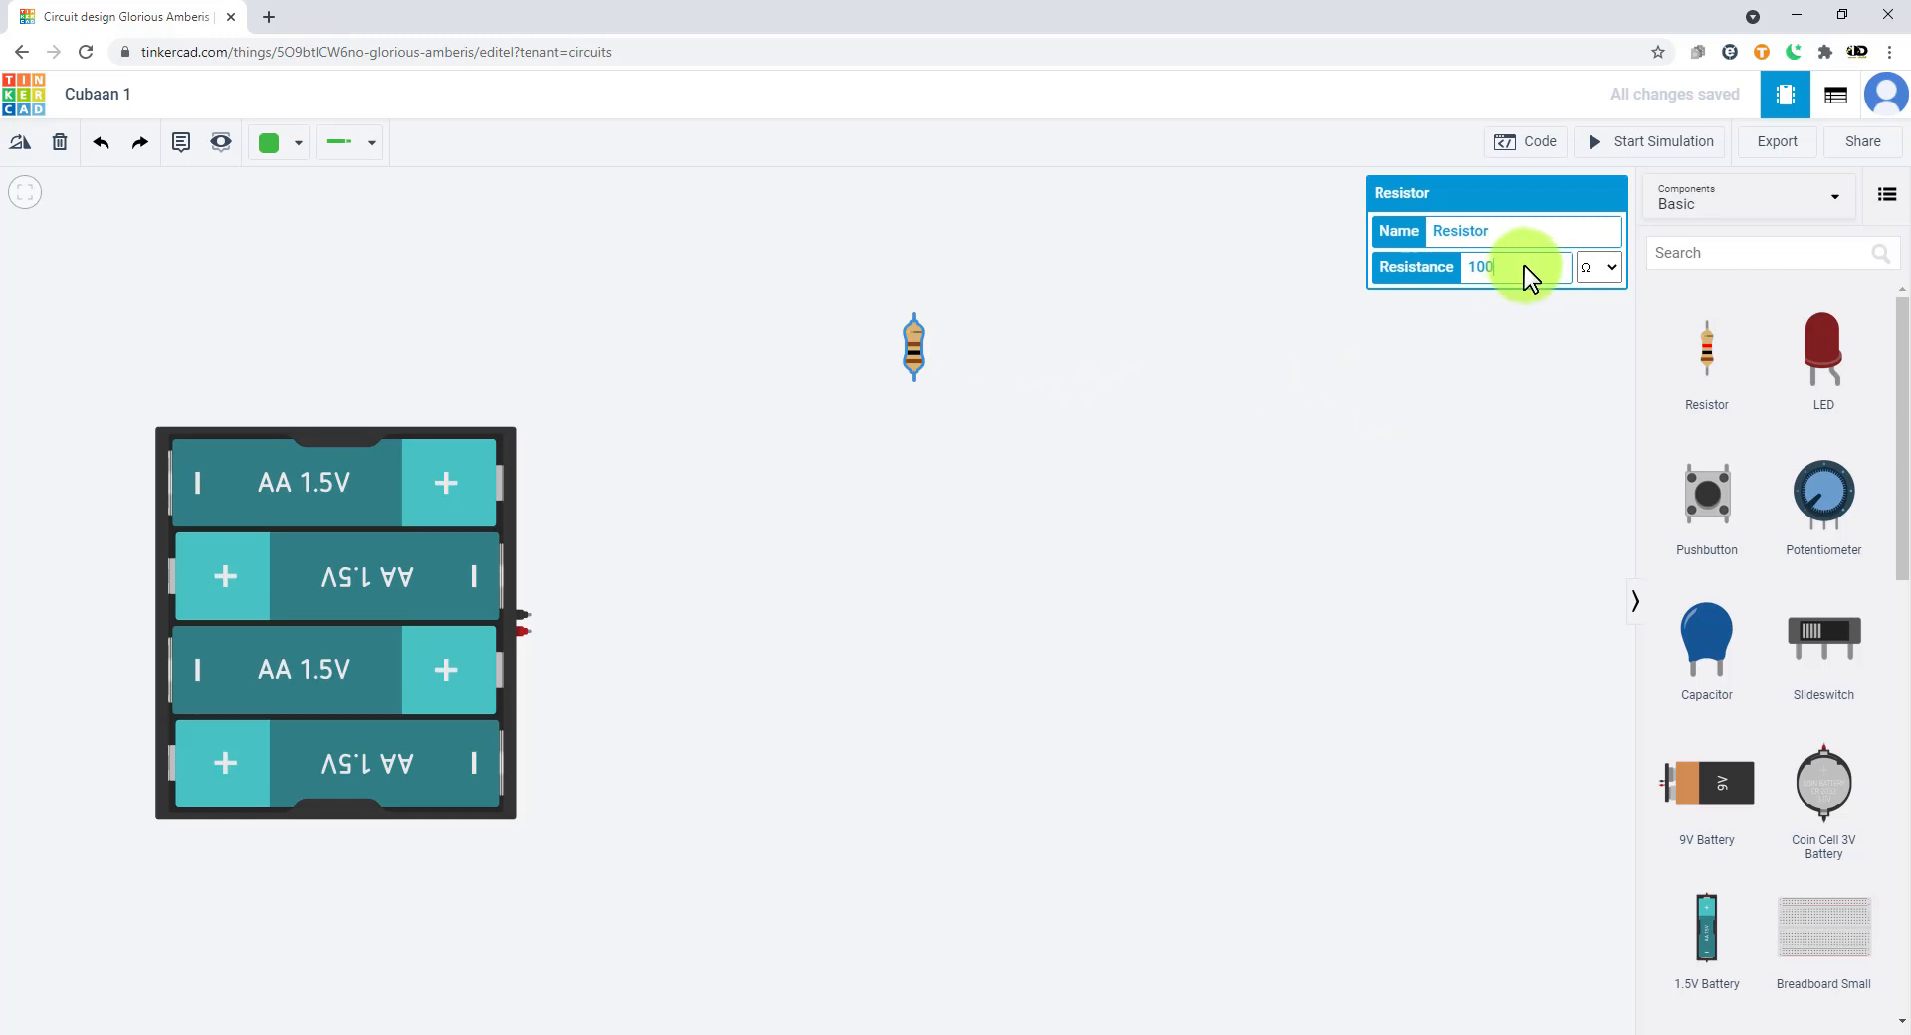
double_click(1517, 263)
text(500)
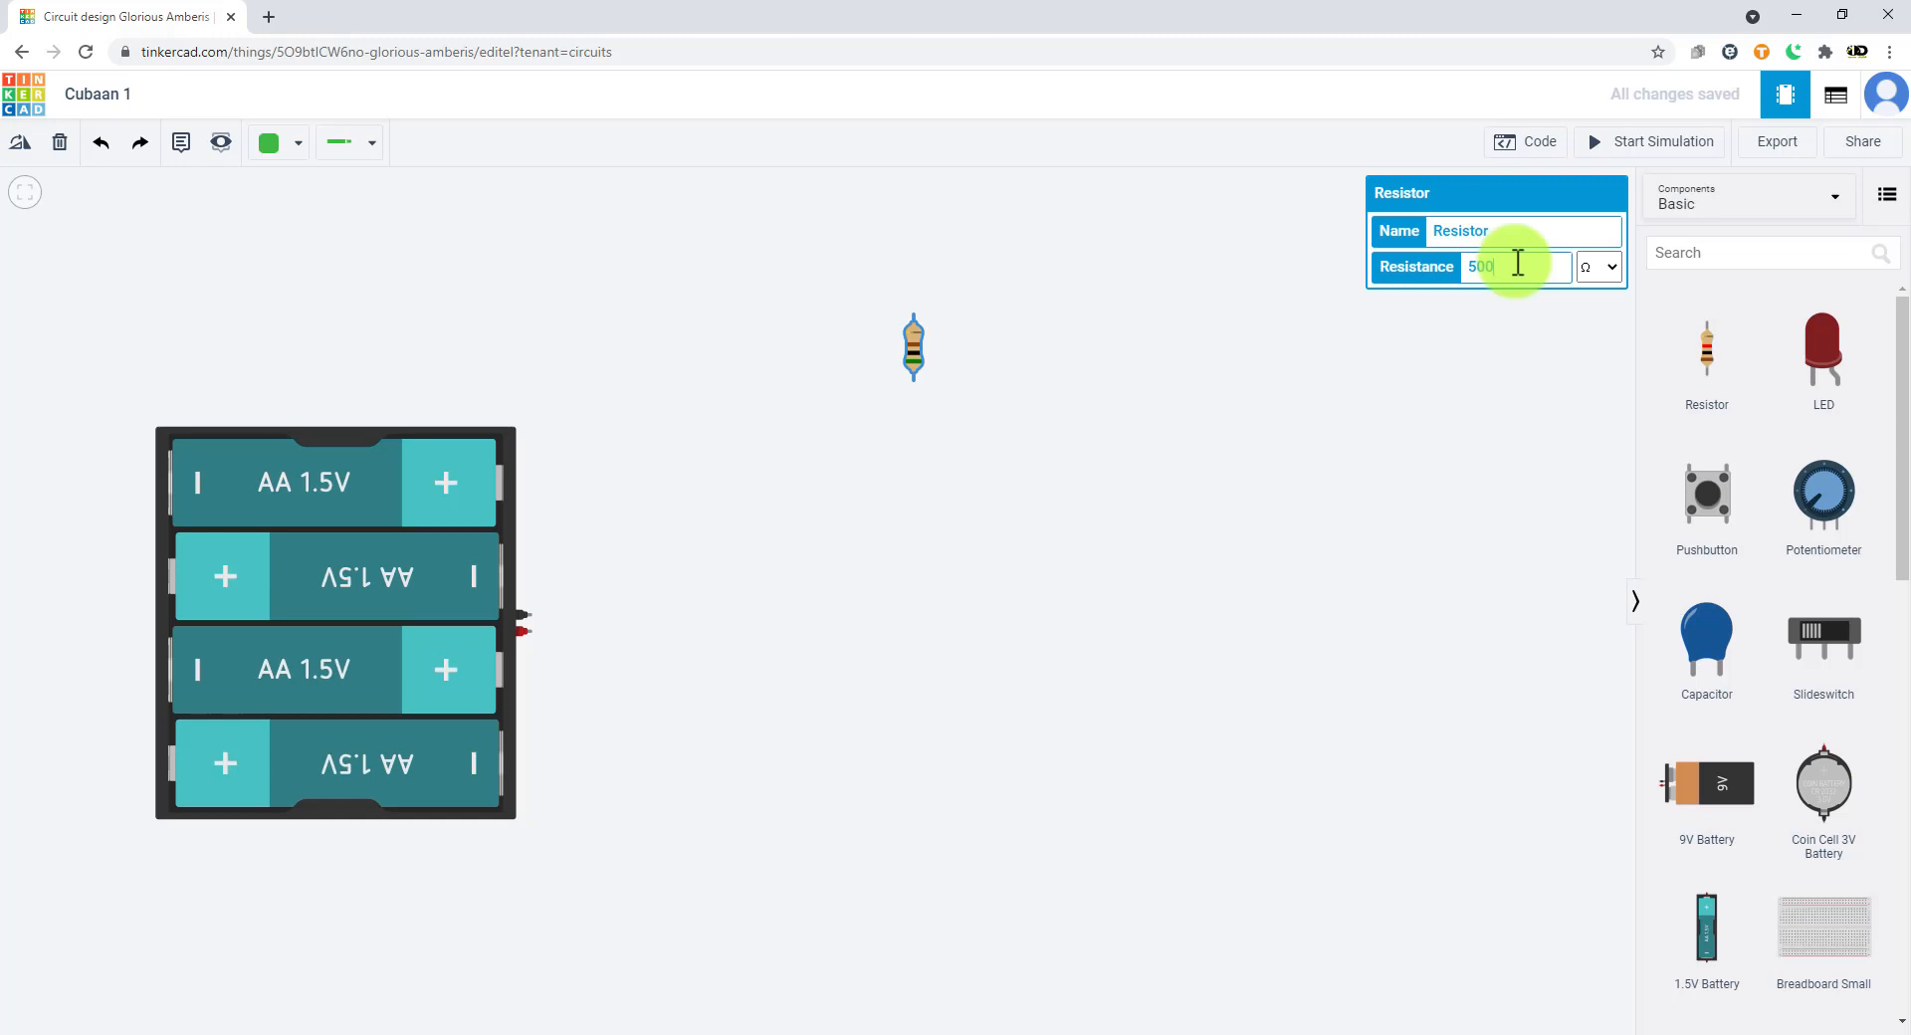
- Set the resistor's resistance to 1 kΩ
click(1601, 267)
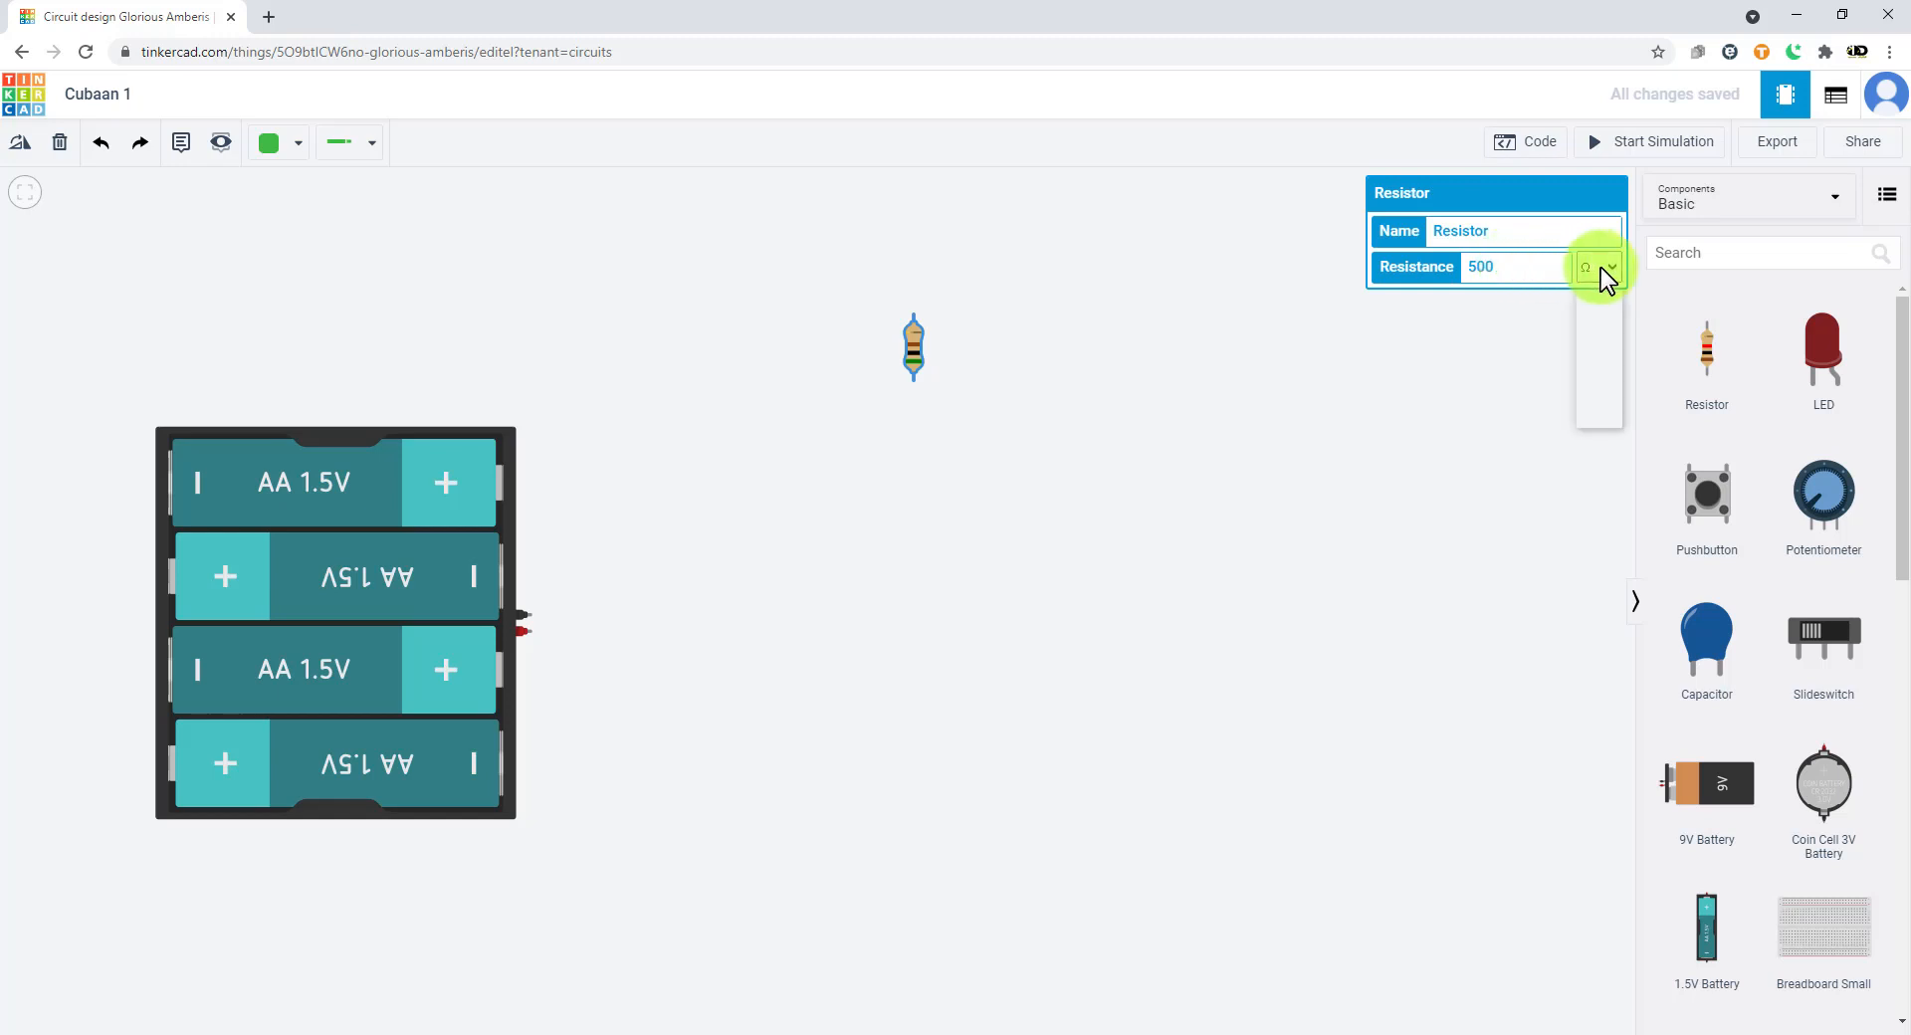
click(1590, 382)
double_click(1504, 267)
text(1)
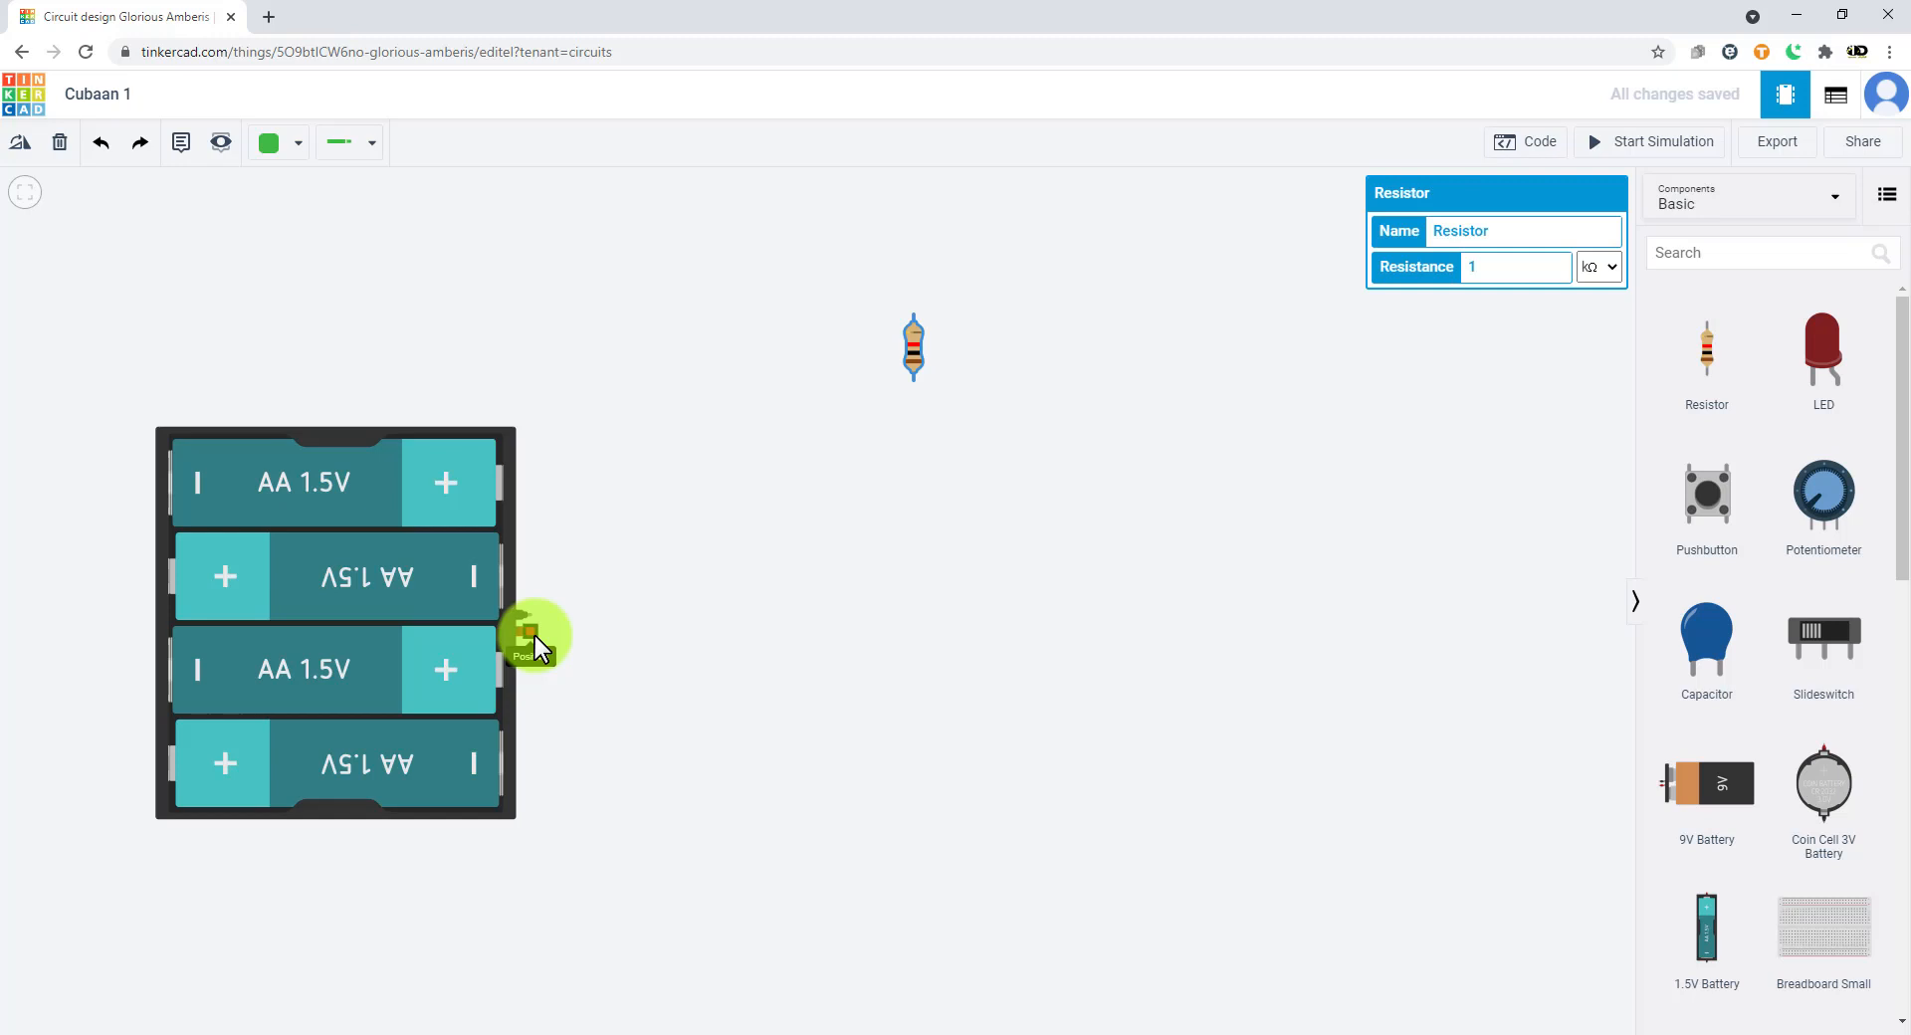
- Rotate the resistor 60 degrees clockwise
click(19, 143)
click(19, 143)
- Rotate the battery pack 180 degrees so its terminals face left, and move it to the right side of the canvas
click(403, 552)
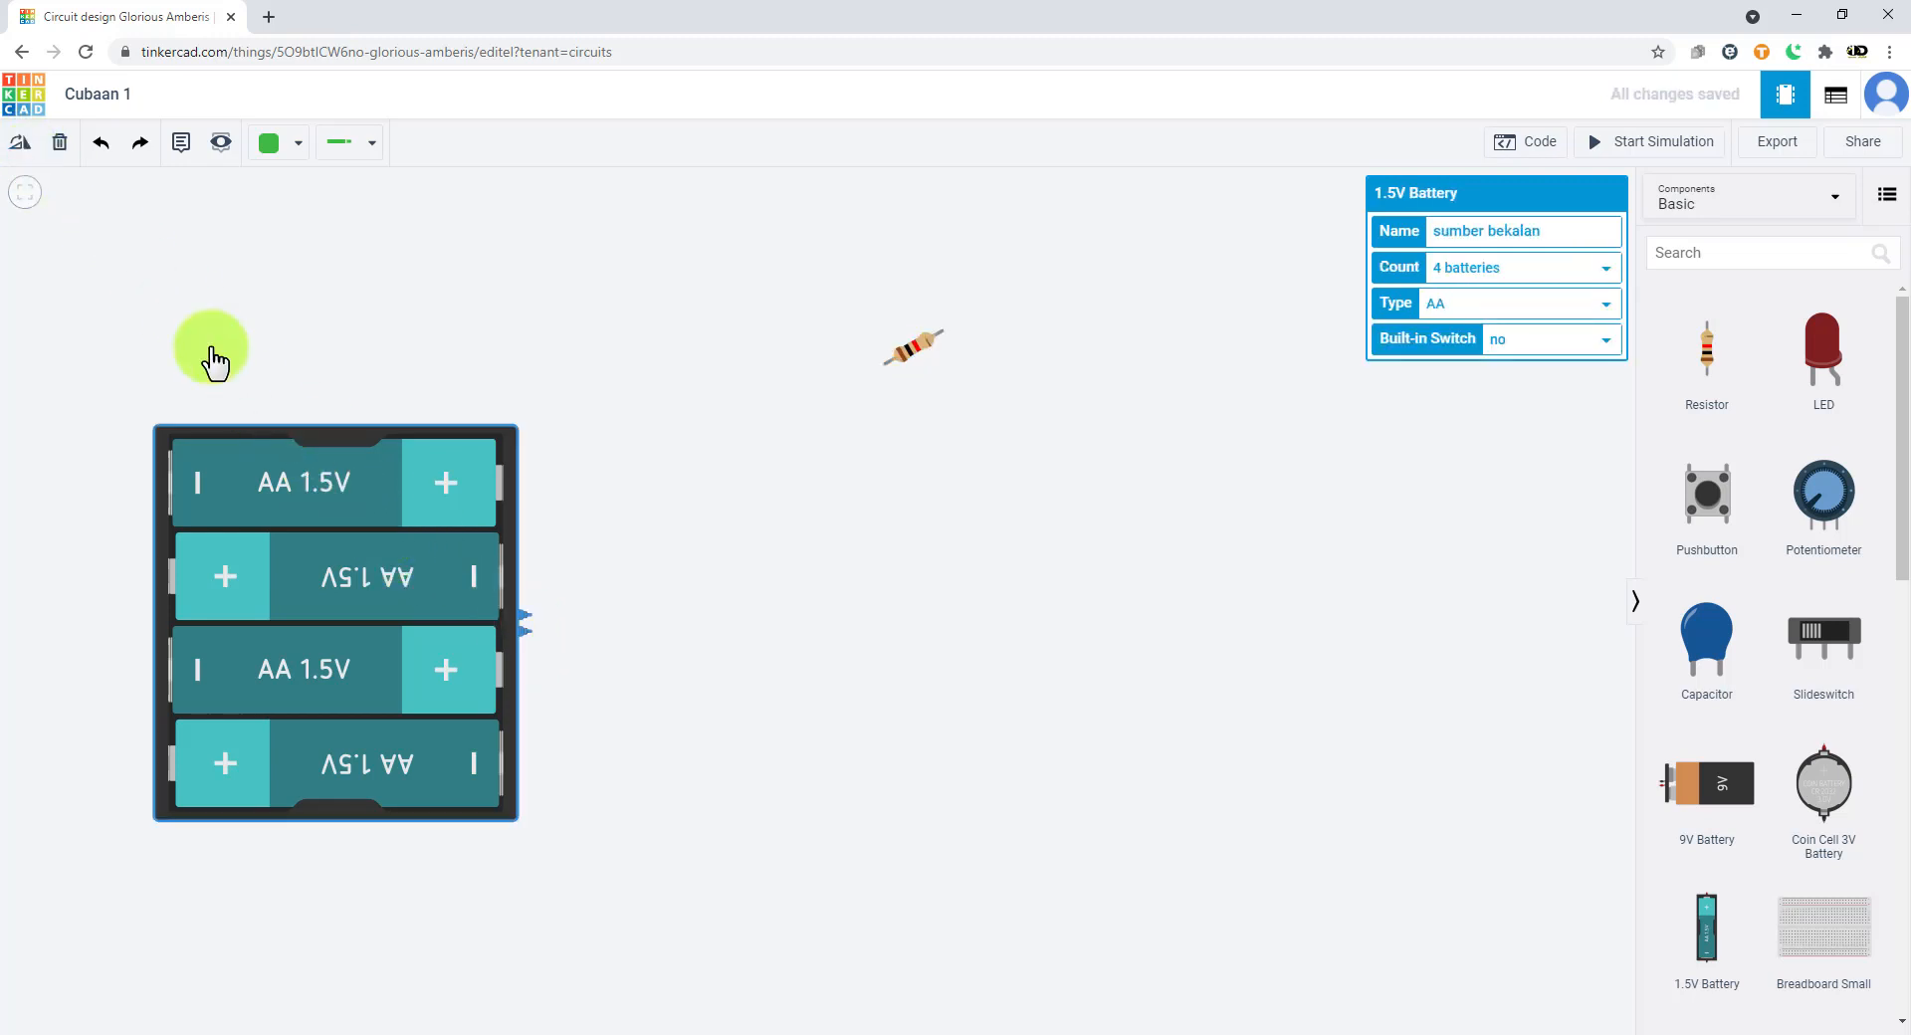
click(19, 142)
click(19, 142)
click(19, 142)
click(19, 143)
click(19, 142)
click(19, 143)
drag(758, 551, 1391, 594)
- Rotate the resistor another 210 degrees clockwise until it lies horizontally, and move it farther left of the battery pack
click(916, 353)
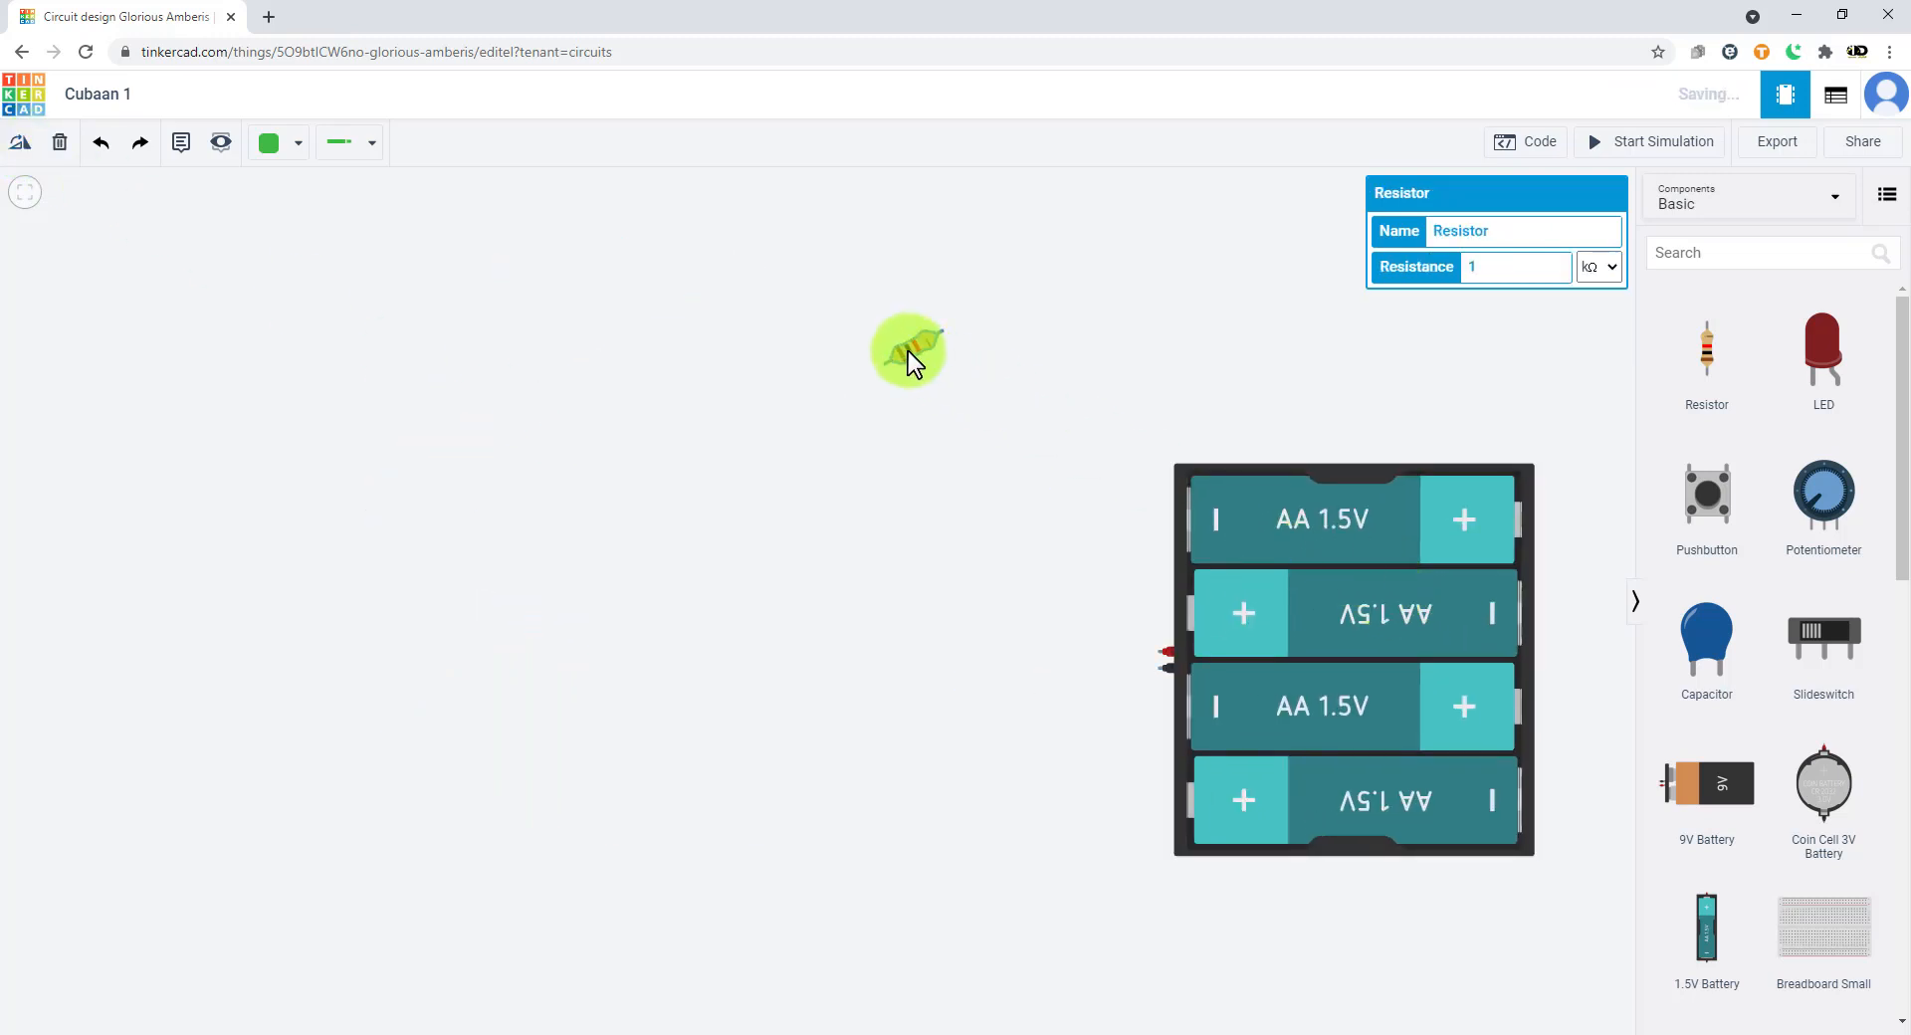
click(22, 148)
click(29, 147)
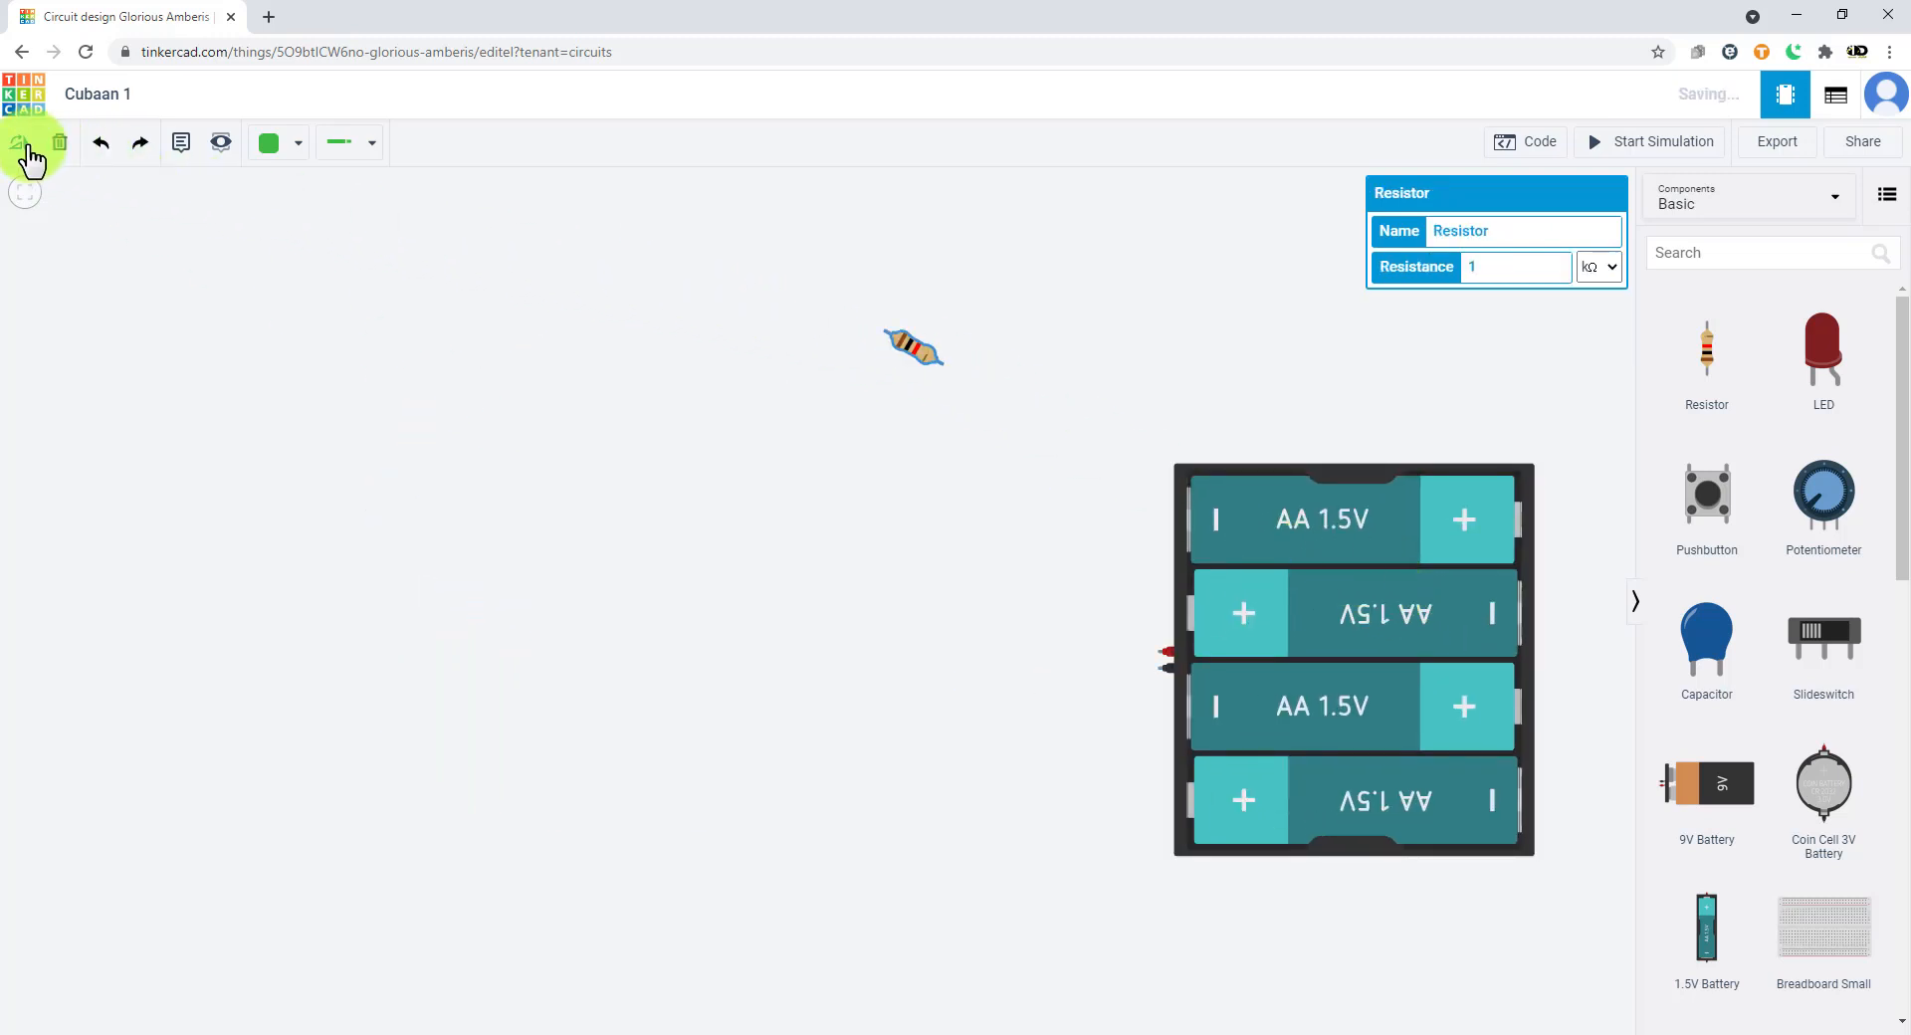
click(28, 146)
click(27, 146)
click(28, 146)
click(28, 146)
click(28, 146)
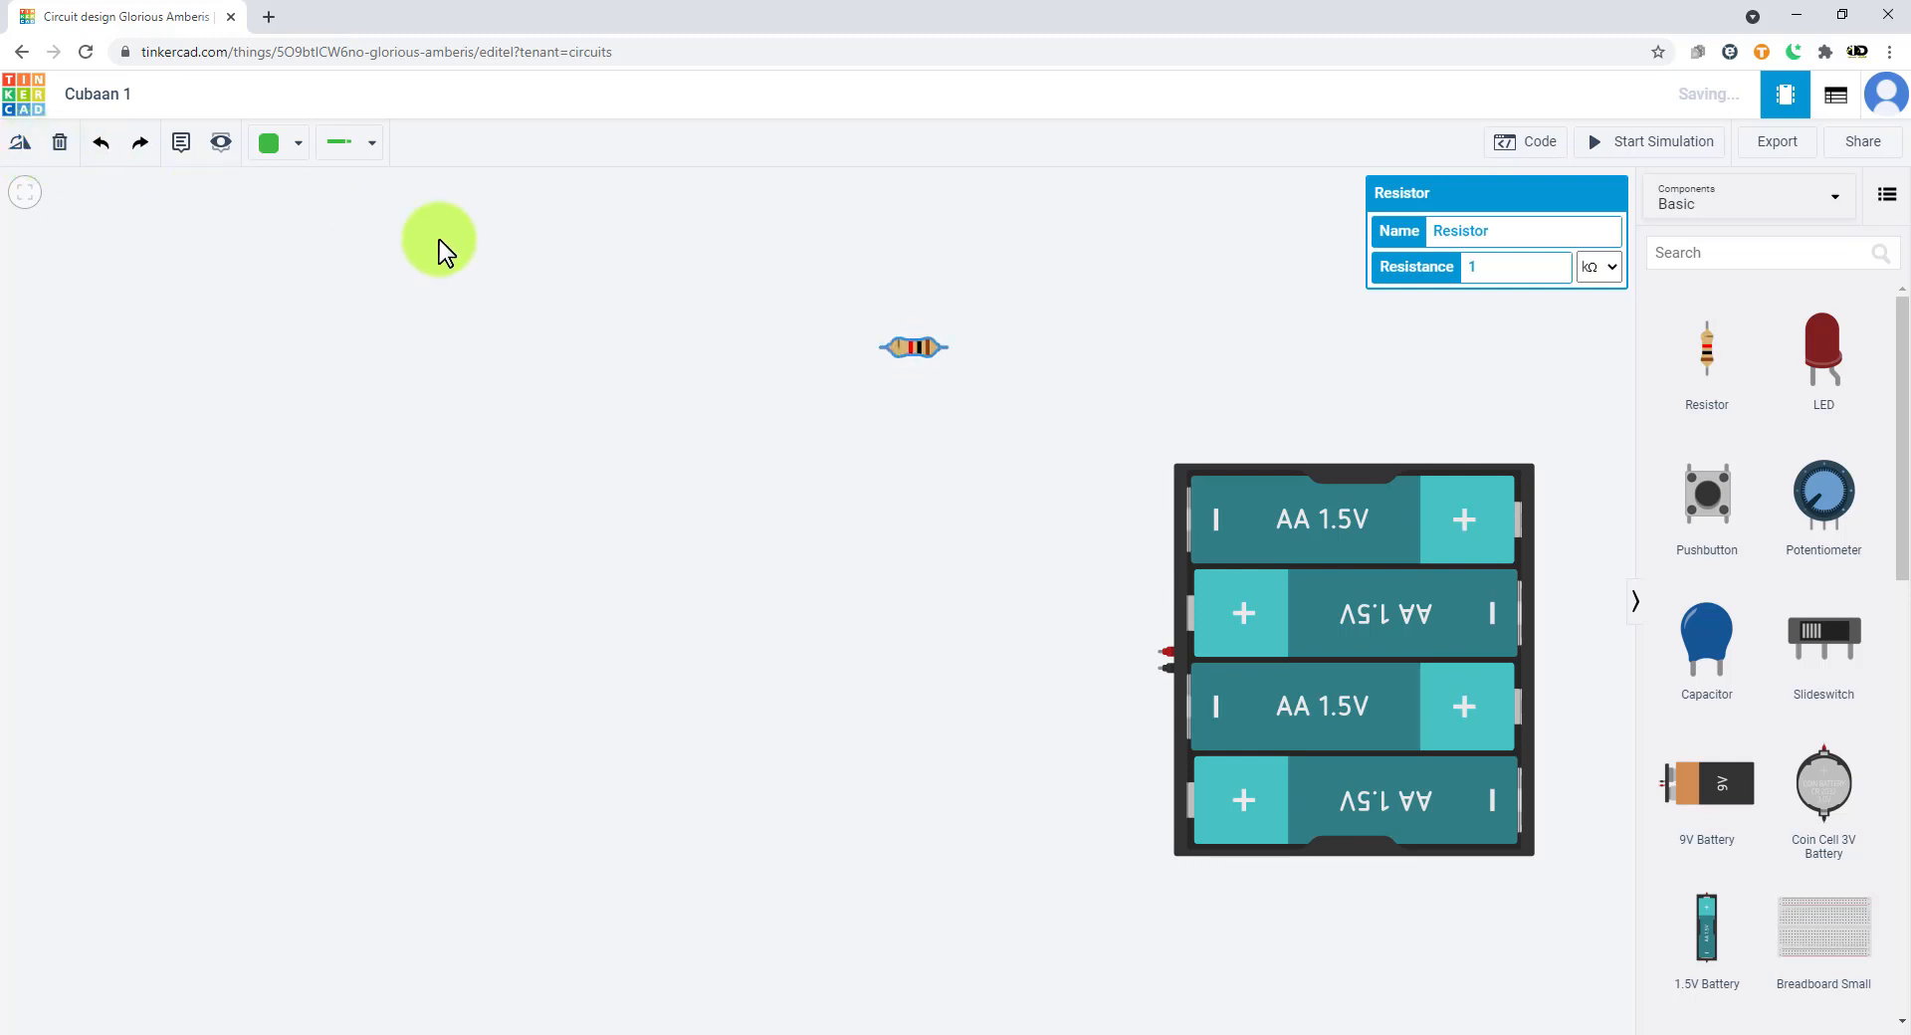
drag(791, 365, 772, 371)
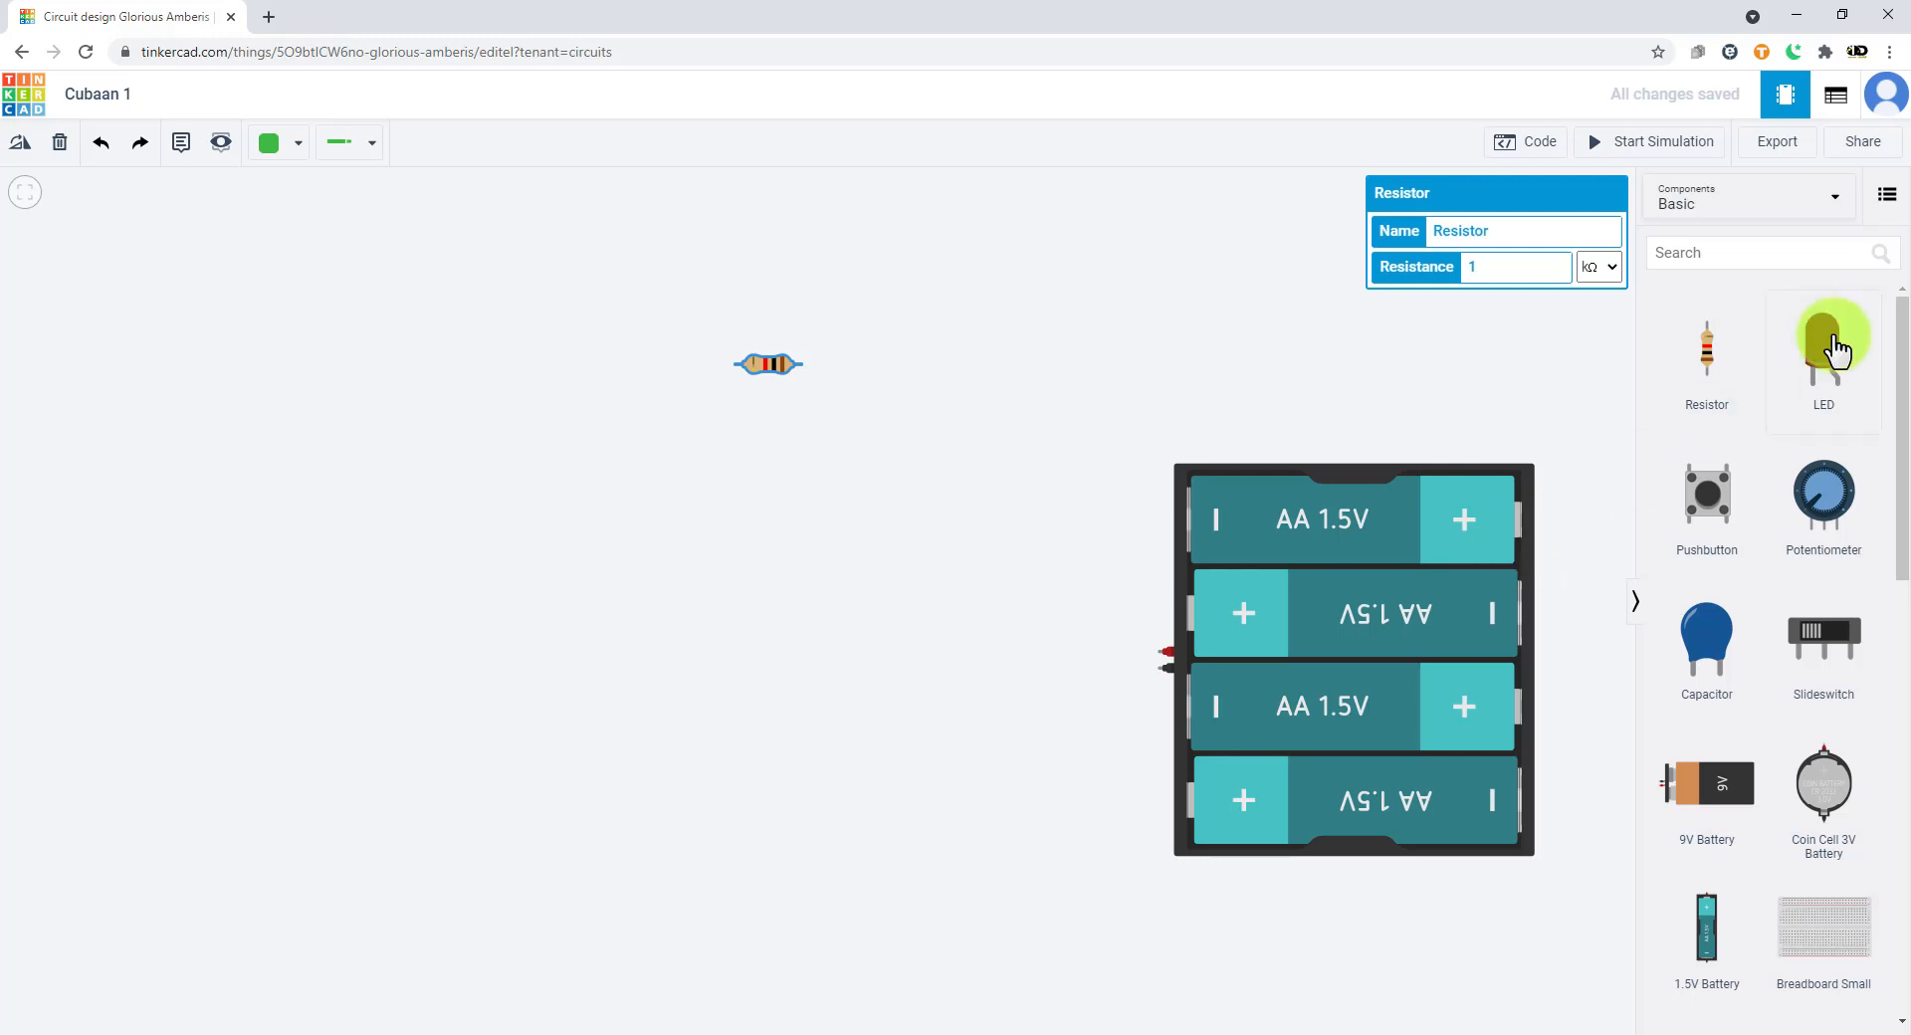
- Place an LED below and to the left of the resistor and set its color to Orange
drag(1834, 349, 501, 520)
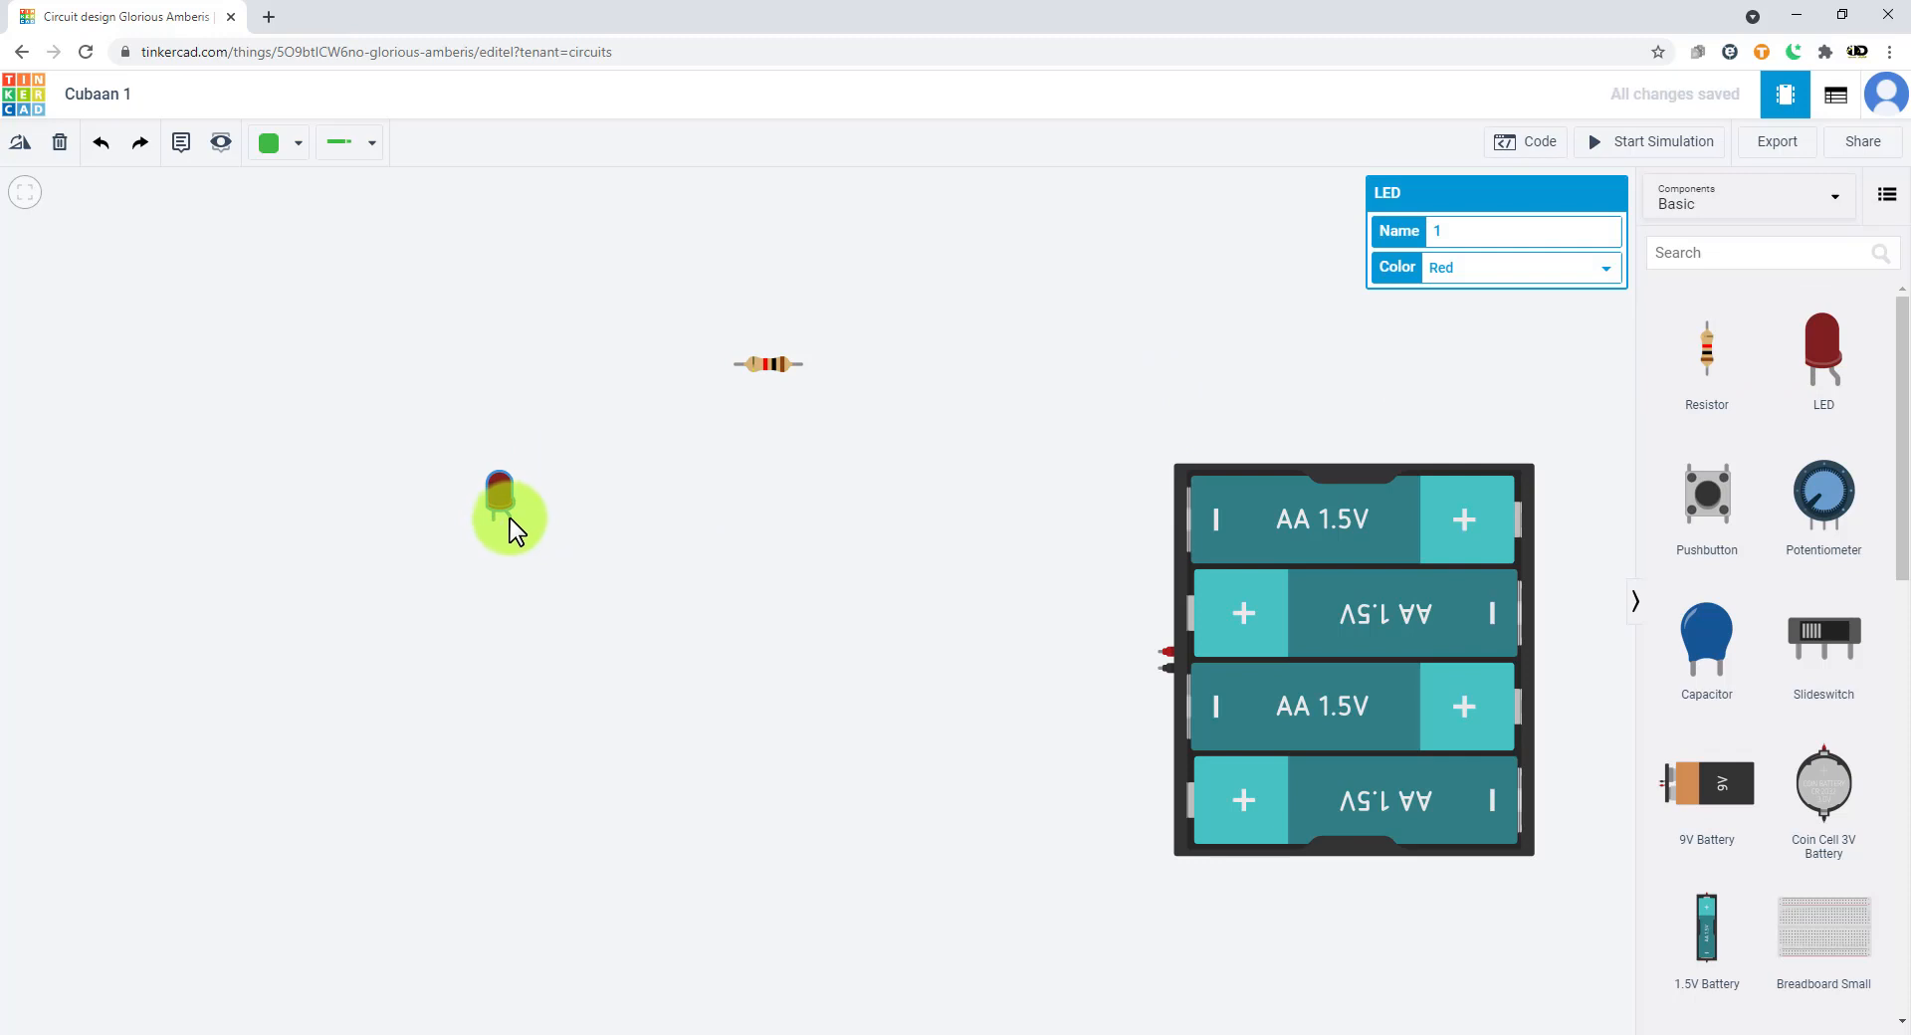
click(1538, 267)
click(1533, 330)
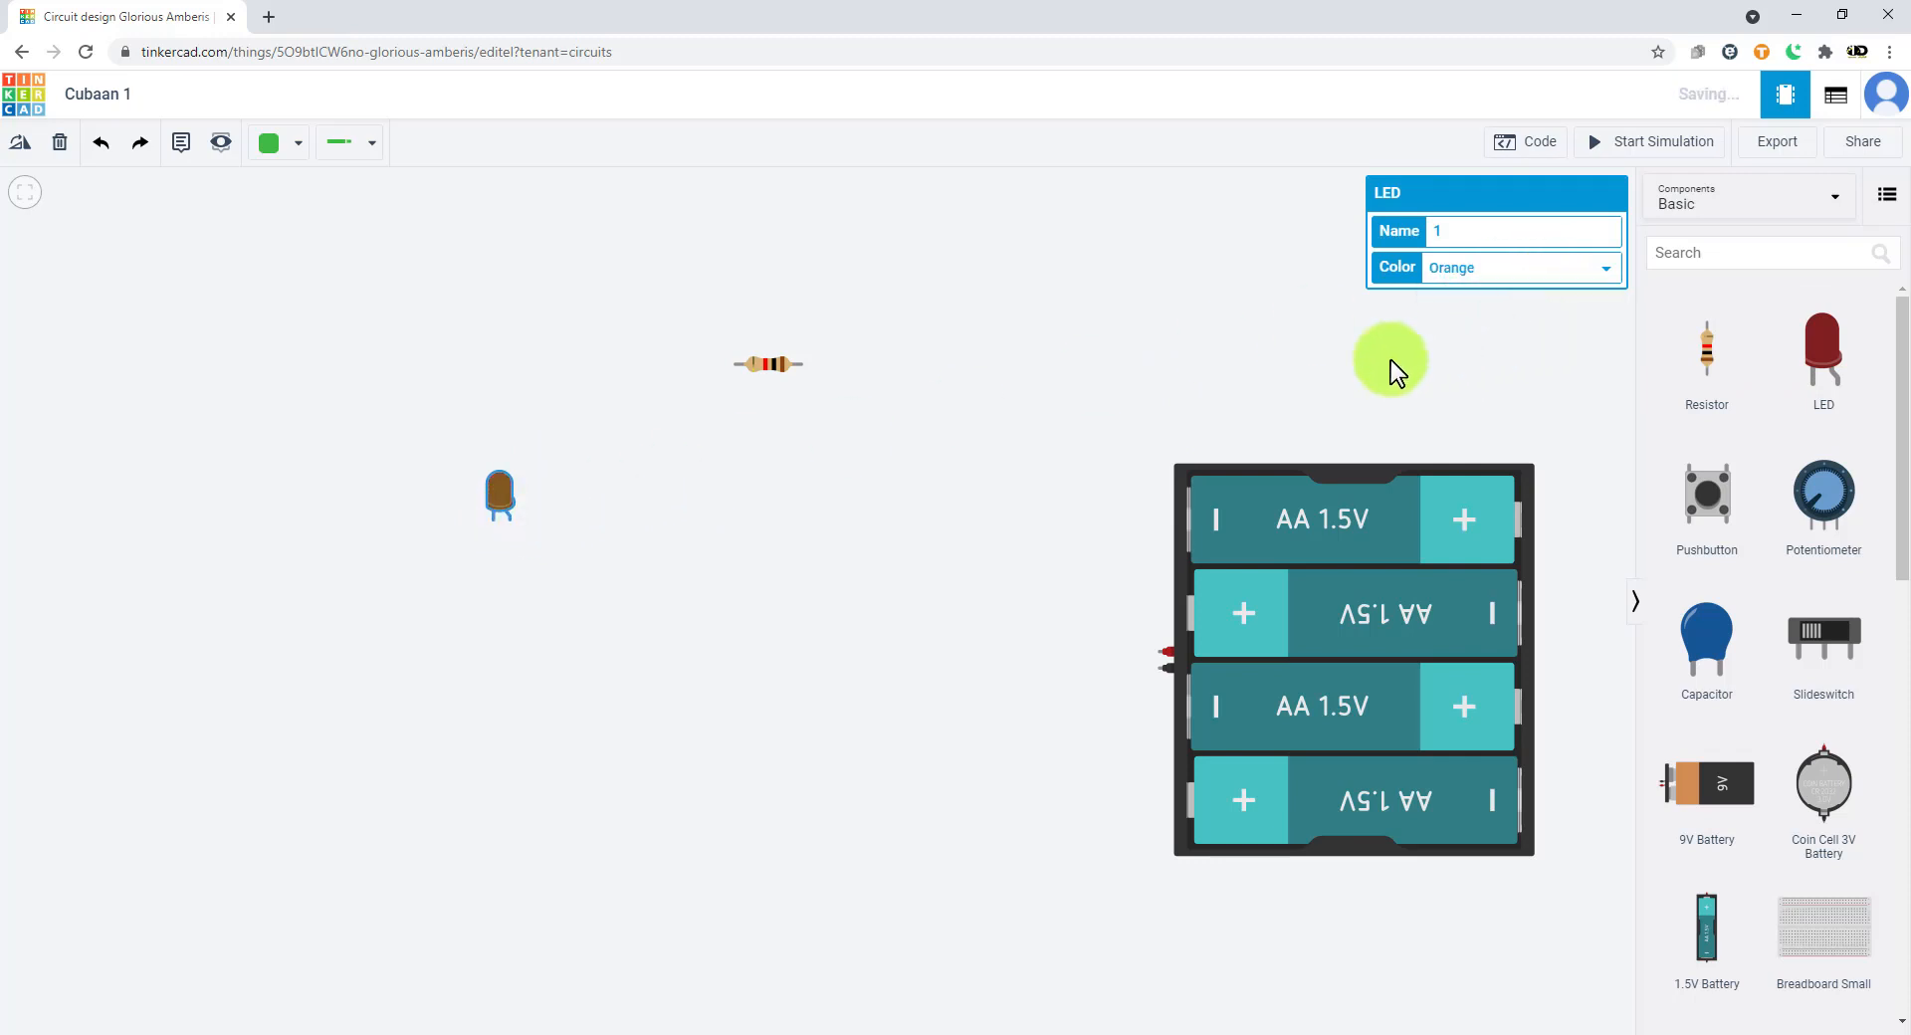
click(601, 525)
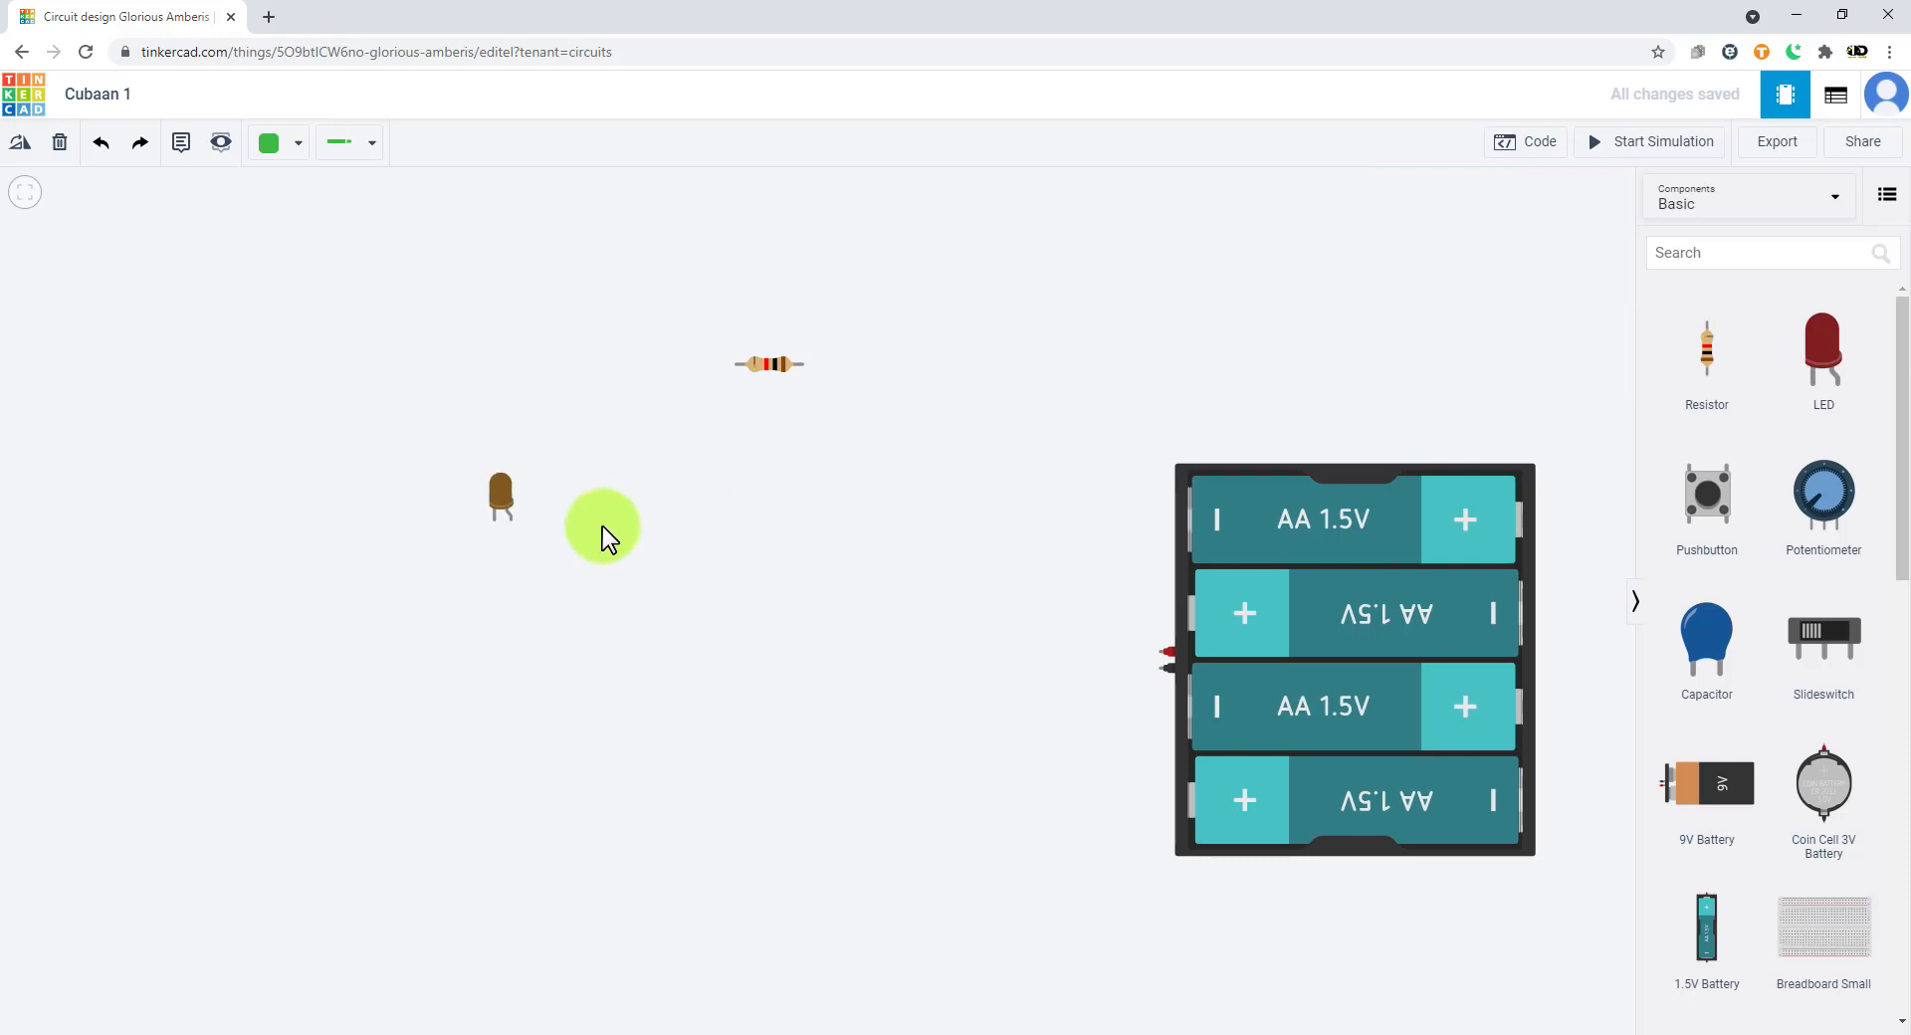
- Change the LED's color to White
click(505, 497)
click(1489, 273)
click(1497, 382)
click(576, 571)
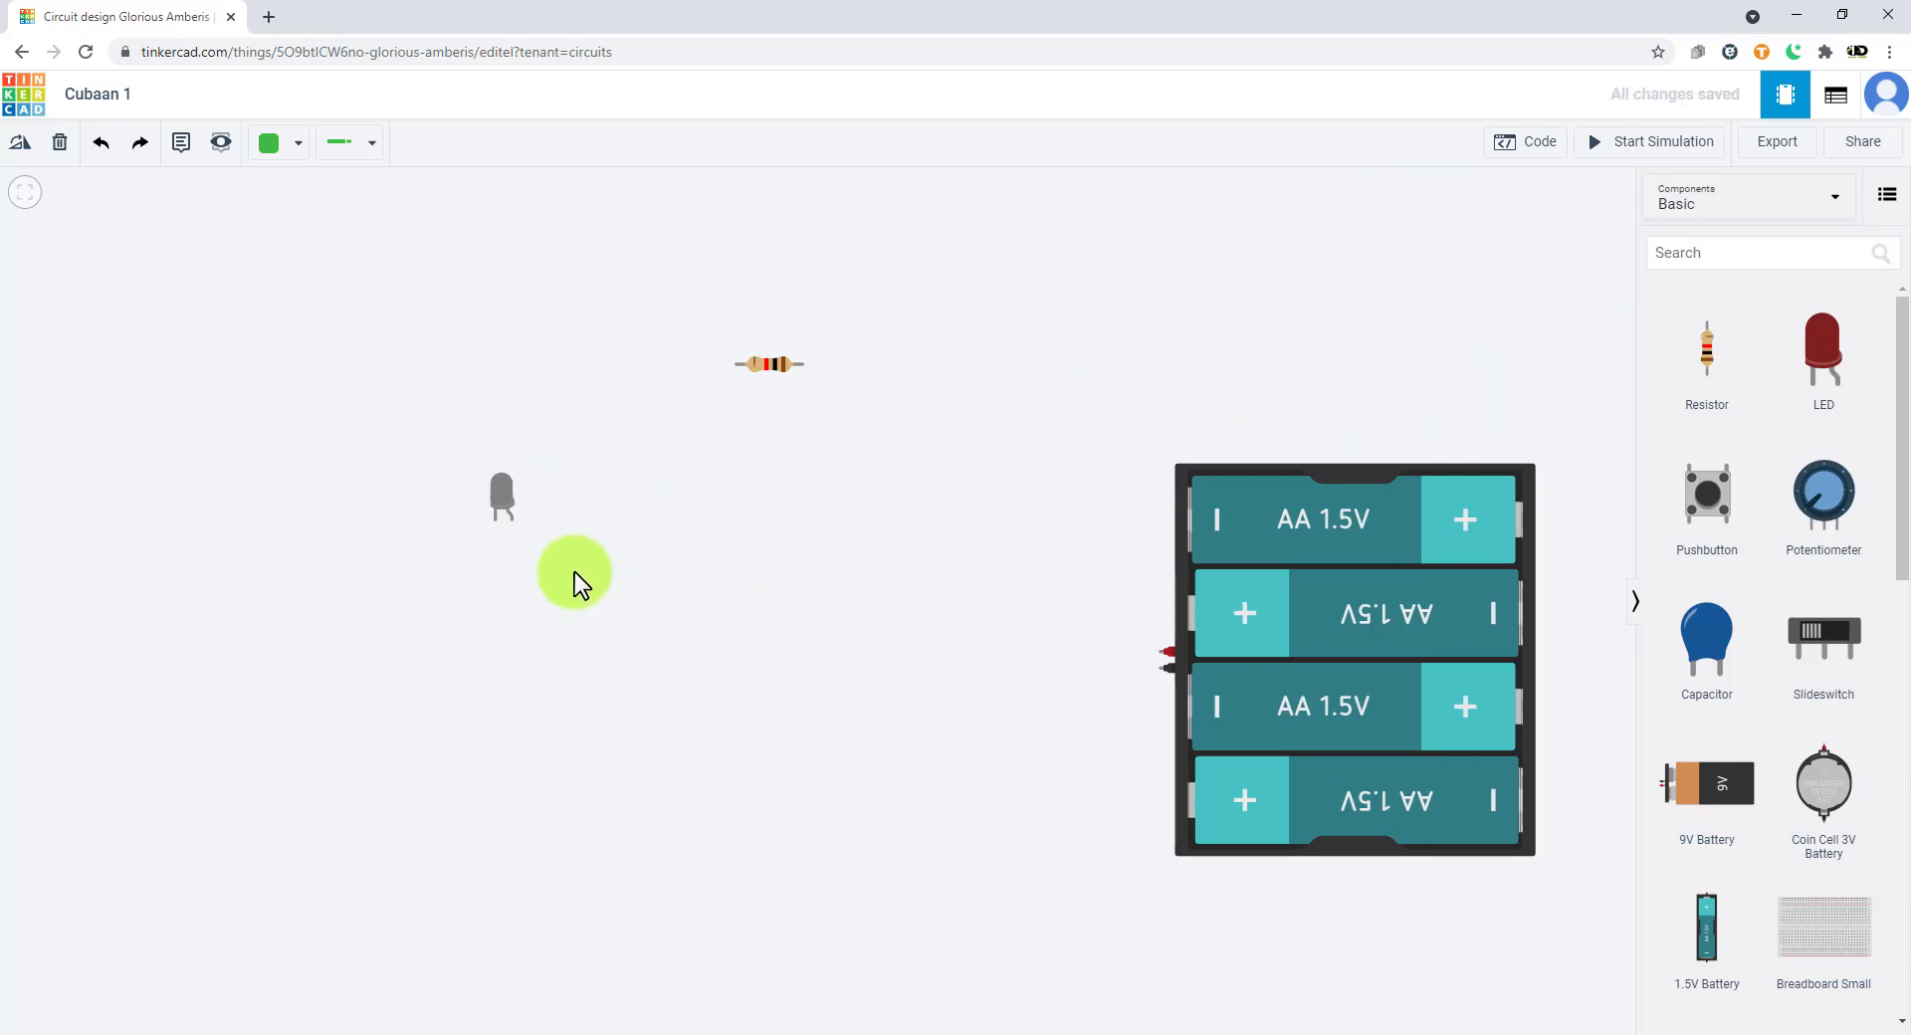
- Set the LED's color to Green
click(502, 499)
click(1493, 270)
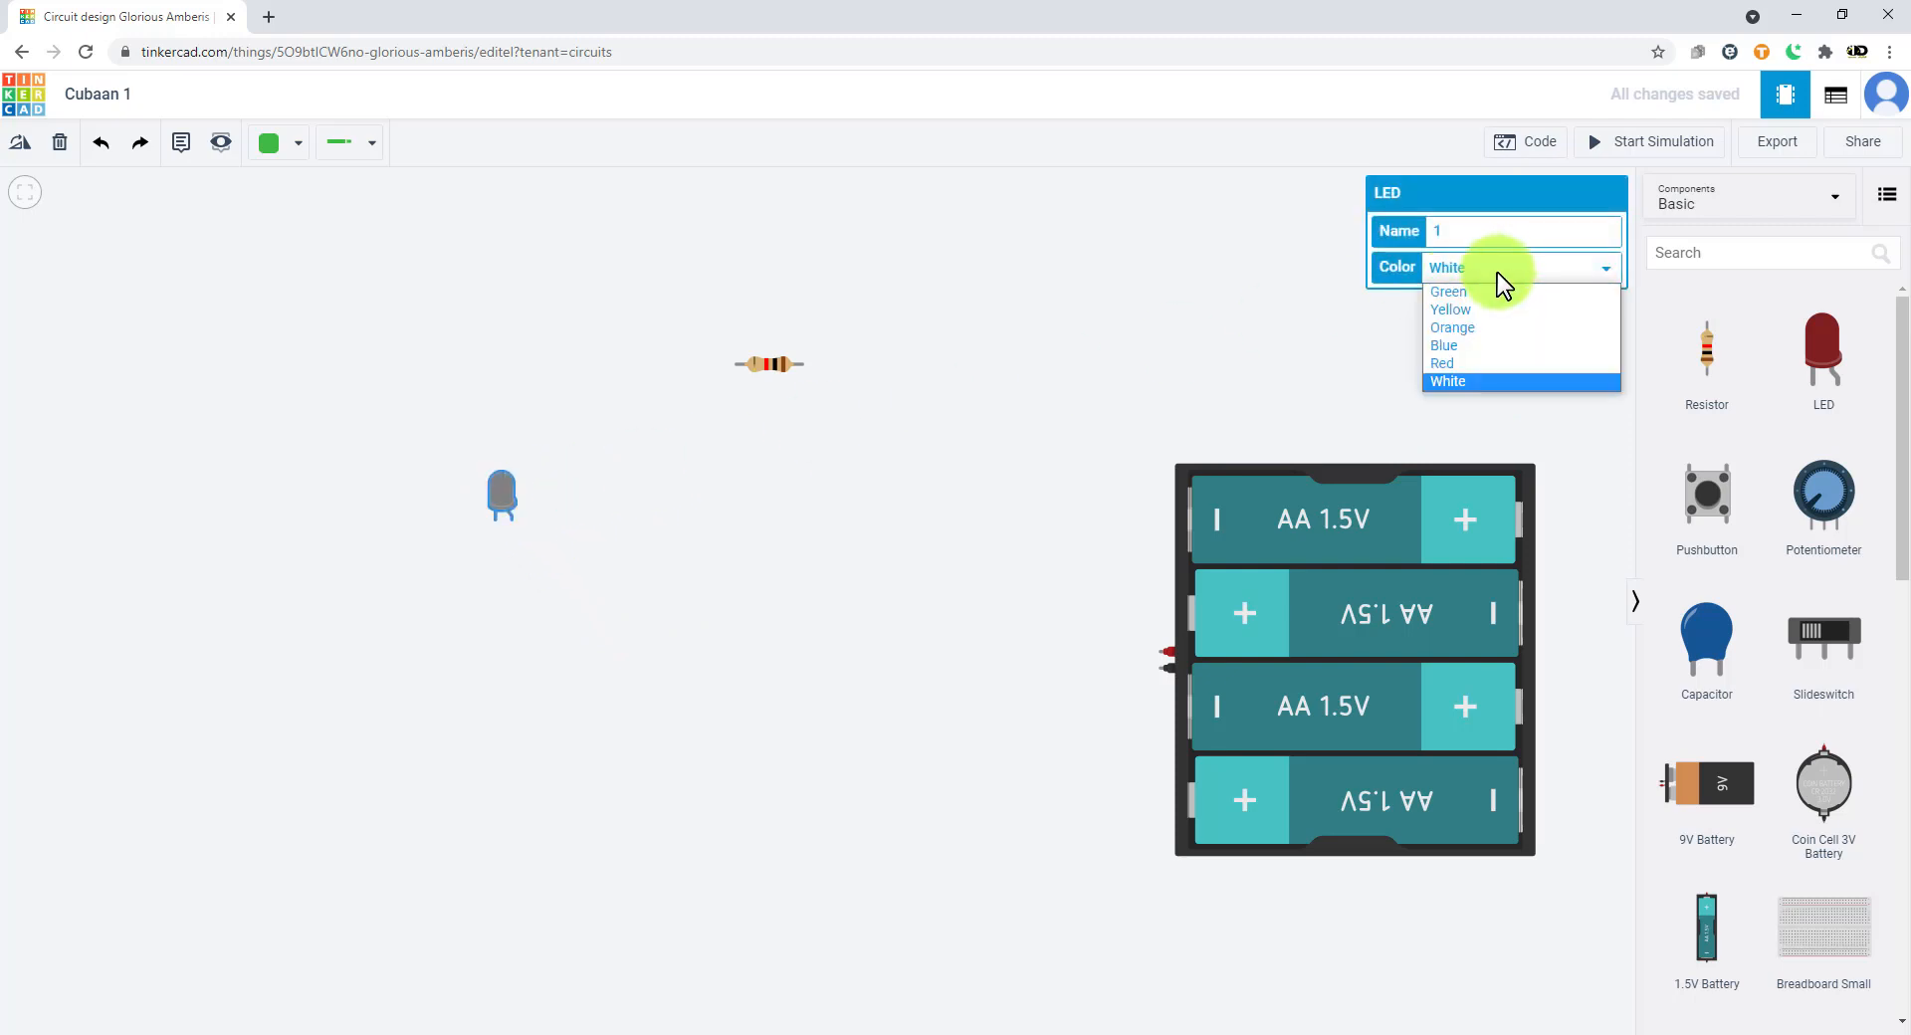
click(1480, 293)
drag(953, 627, 947, 627)
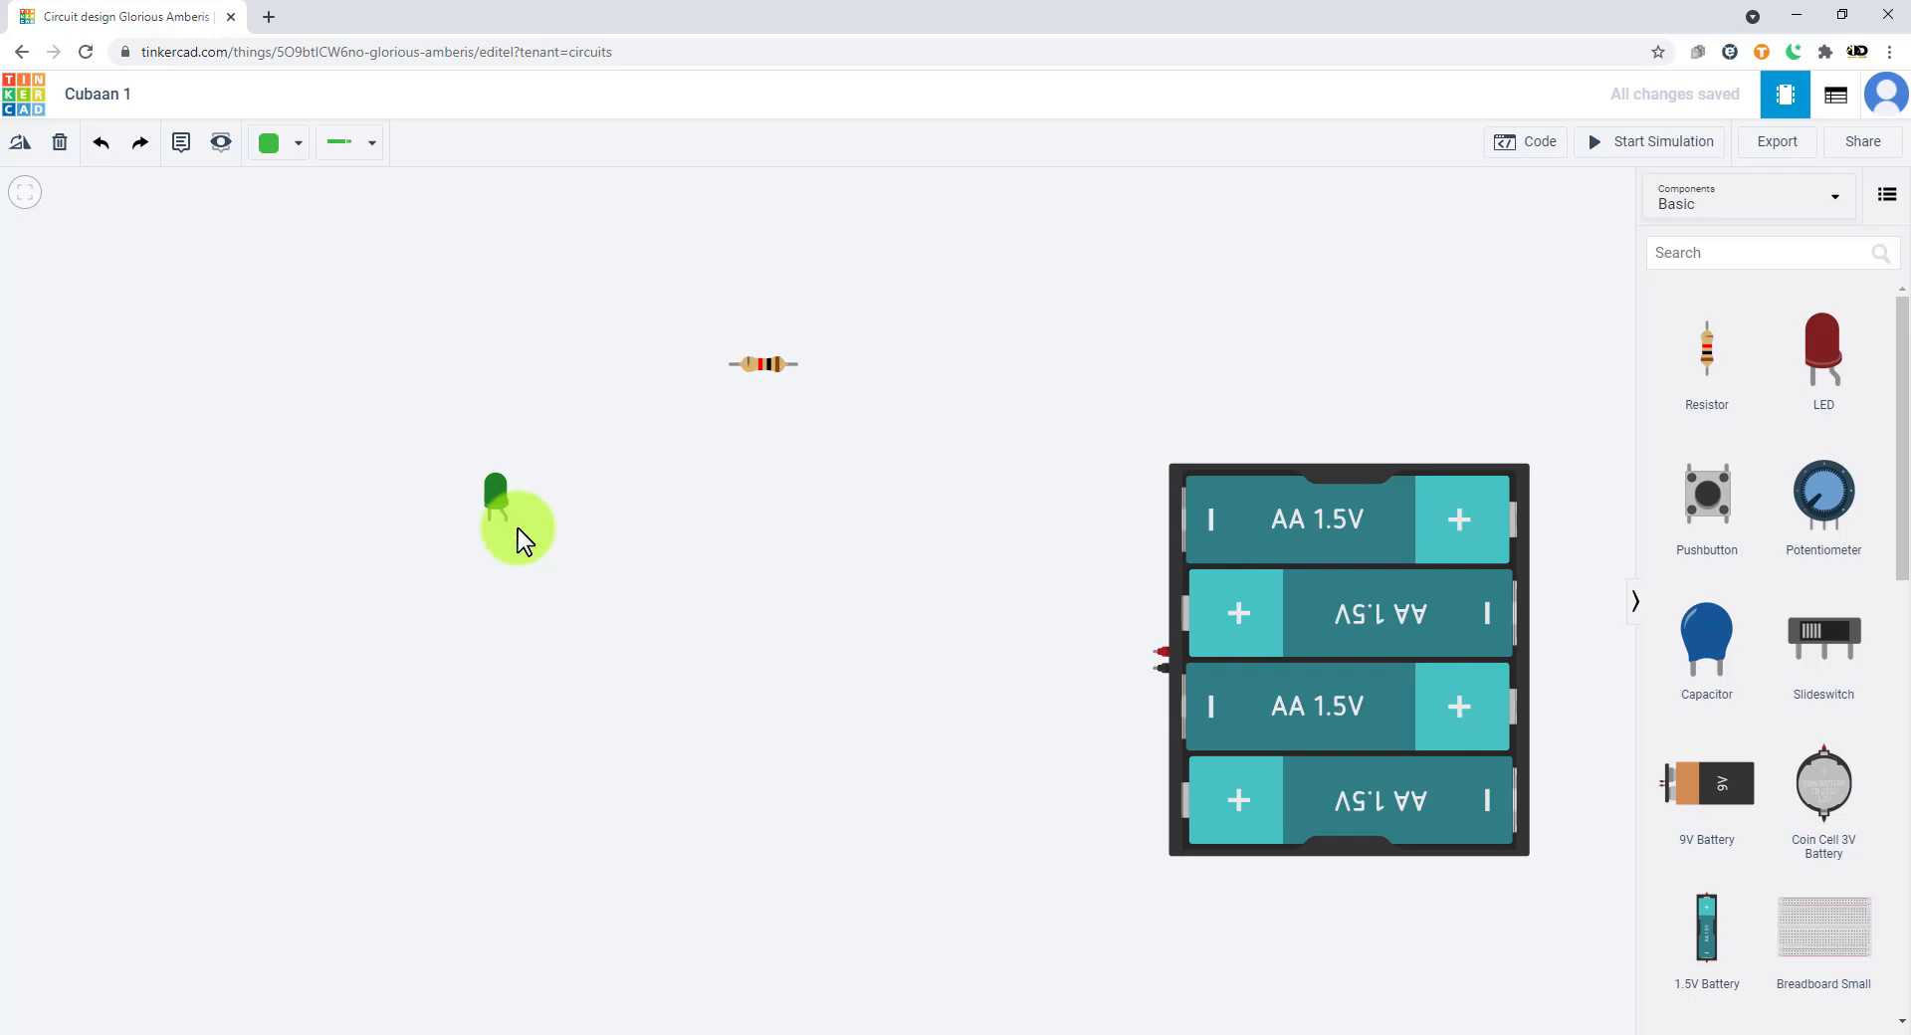
- Move the green LED and the resistor down and right, closer to the battery pack
drag(494, 501, 577, 546)
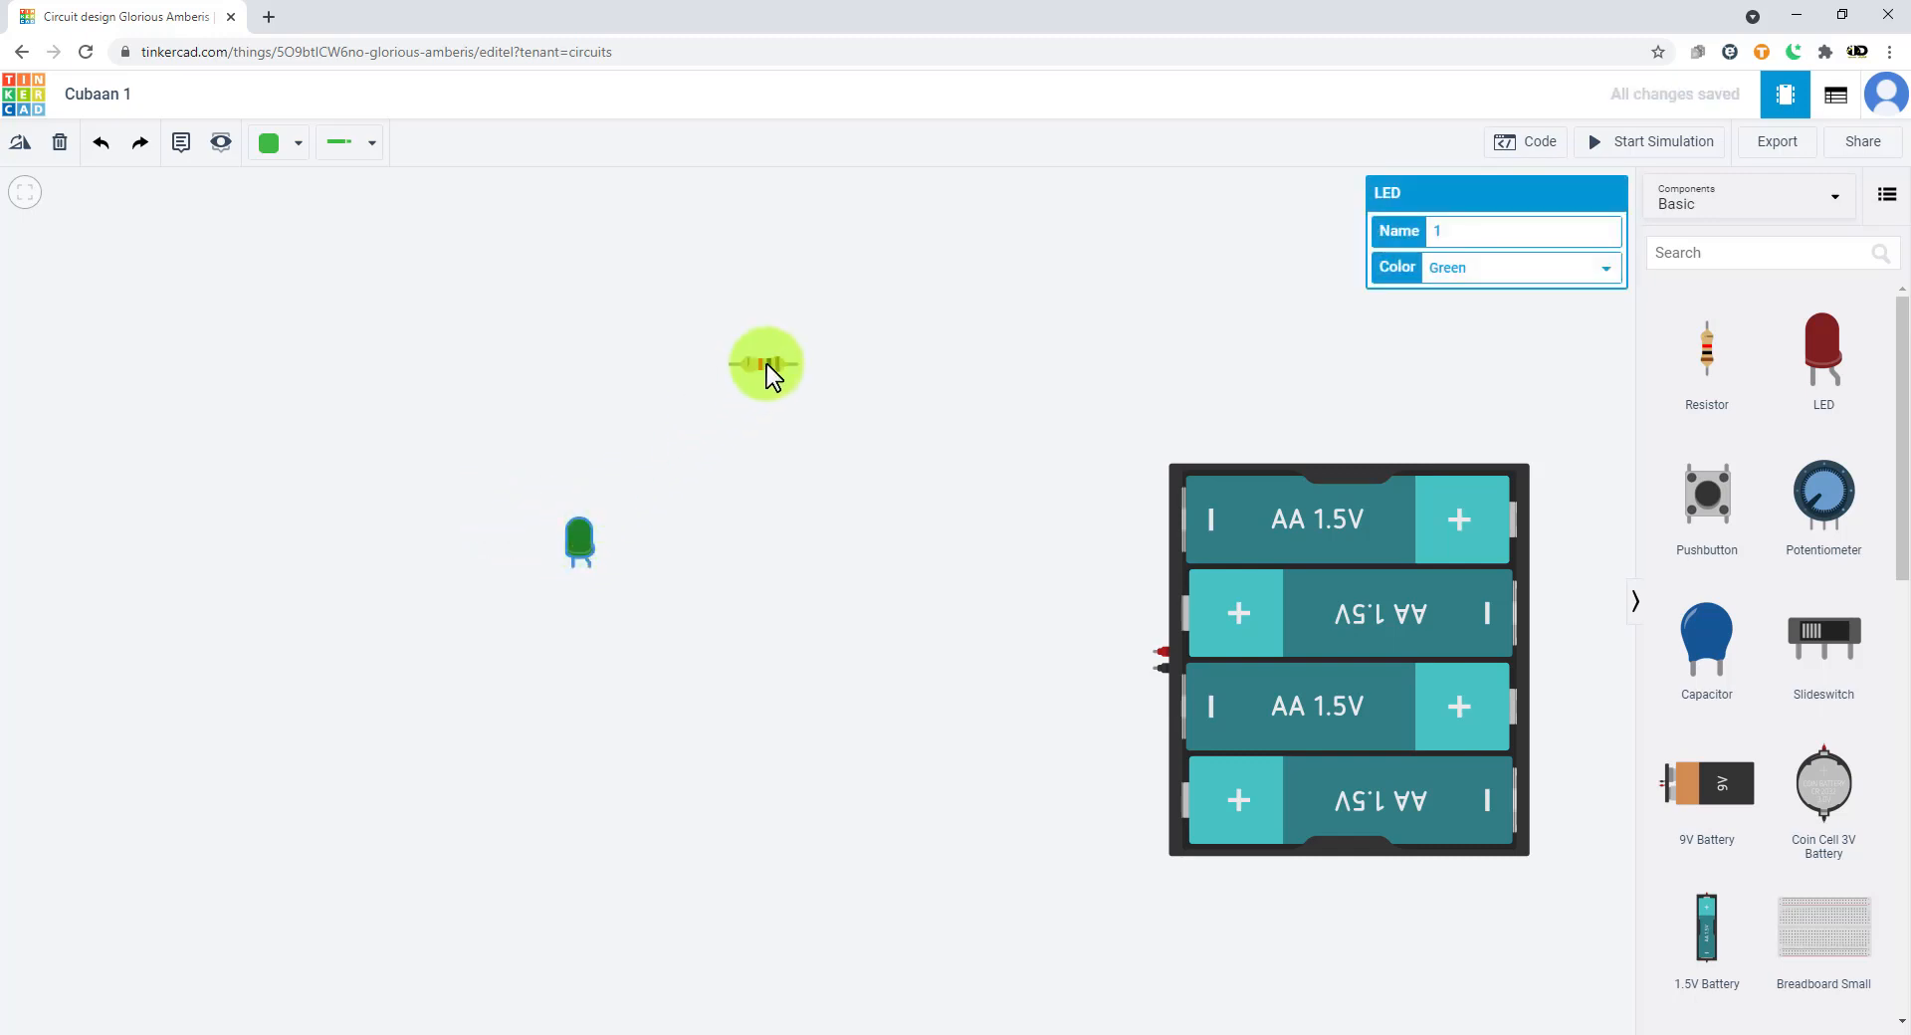
drag(767, 362, 851, 388)
click(1045, 414)
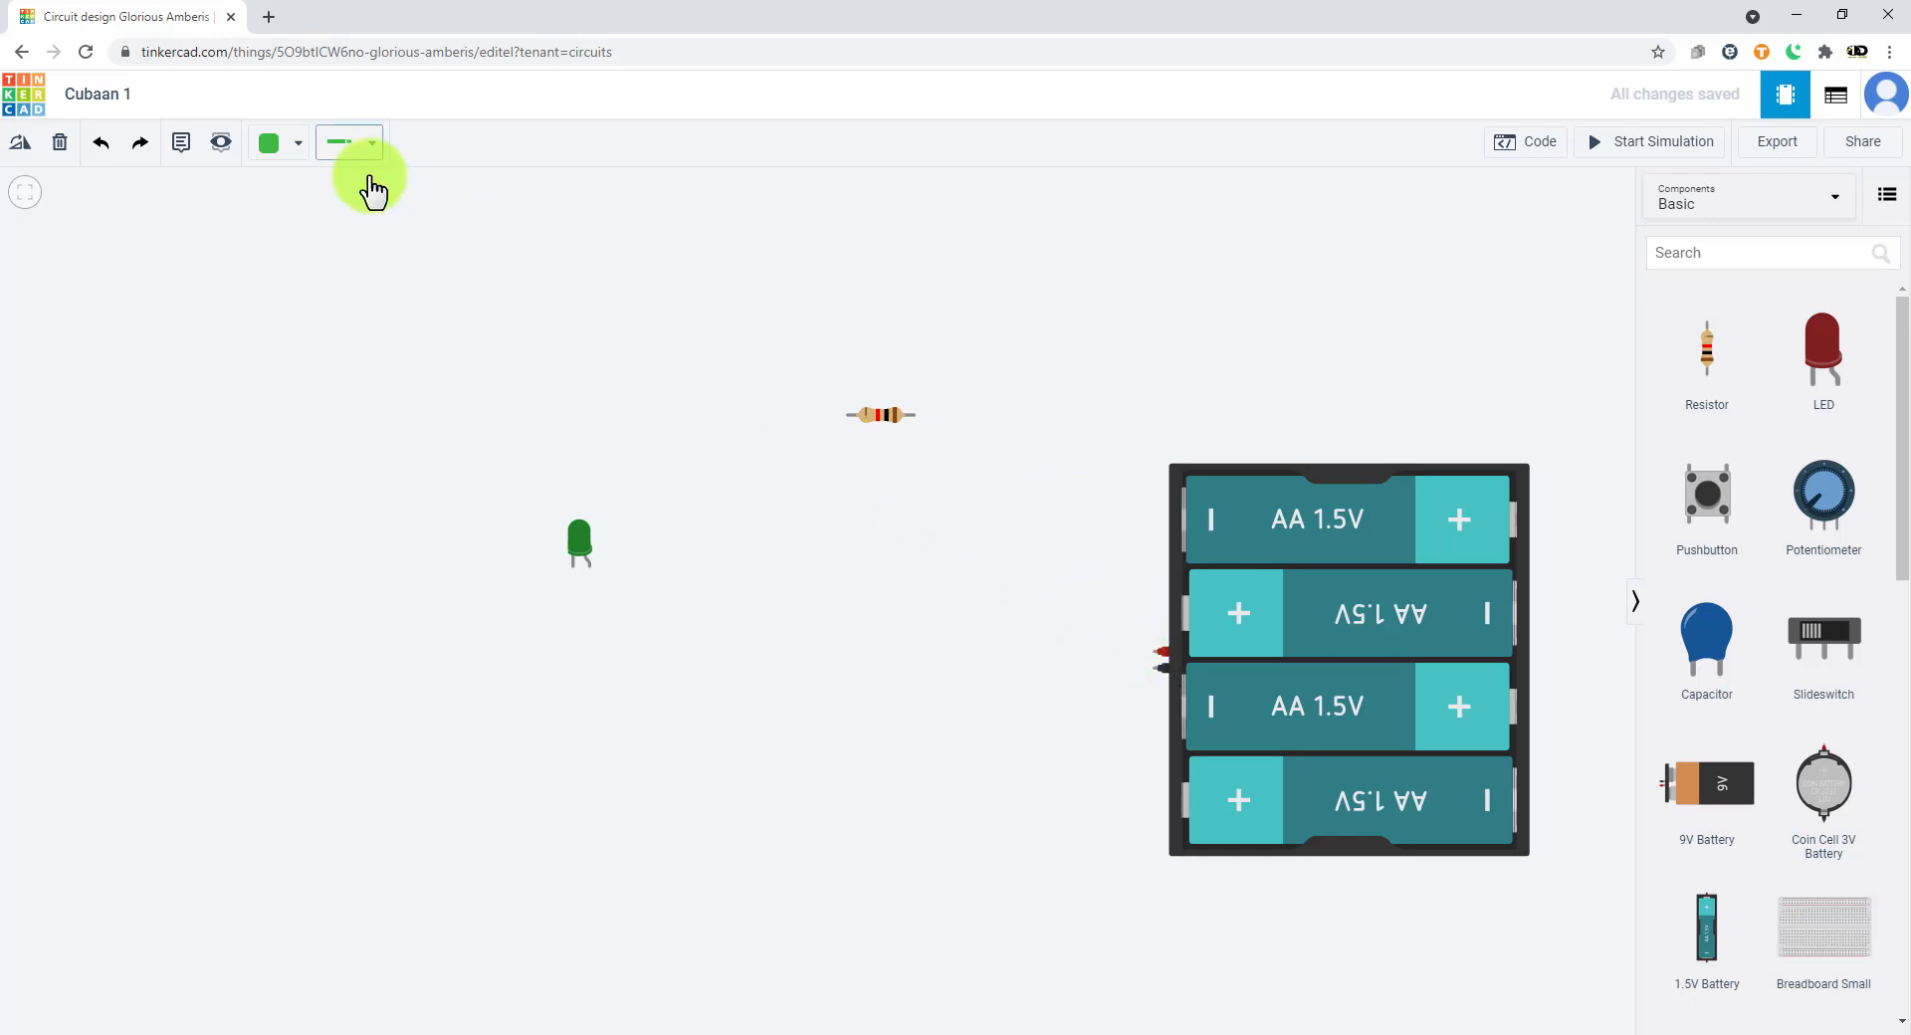
- Try several wire colors, including black, and set the wire color to blue
click(297, 152)
click(294, 245)
click(298, 159)
click(298, 201)
click(298, 147)
click(296, 205)
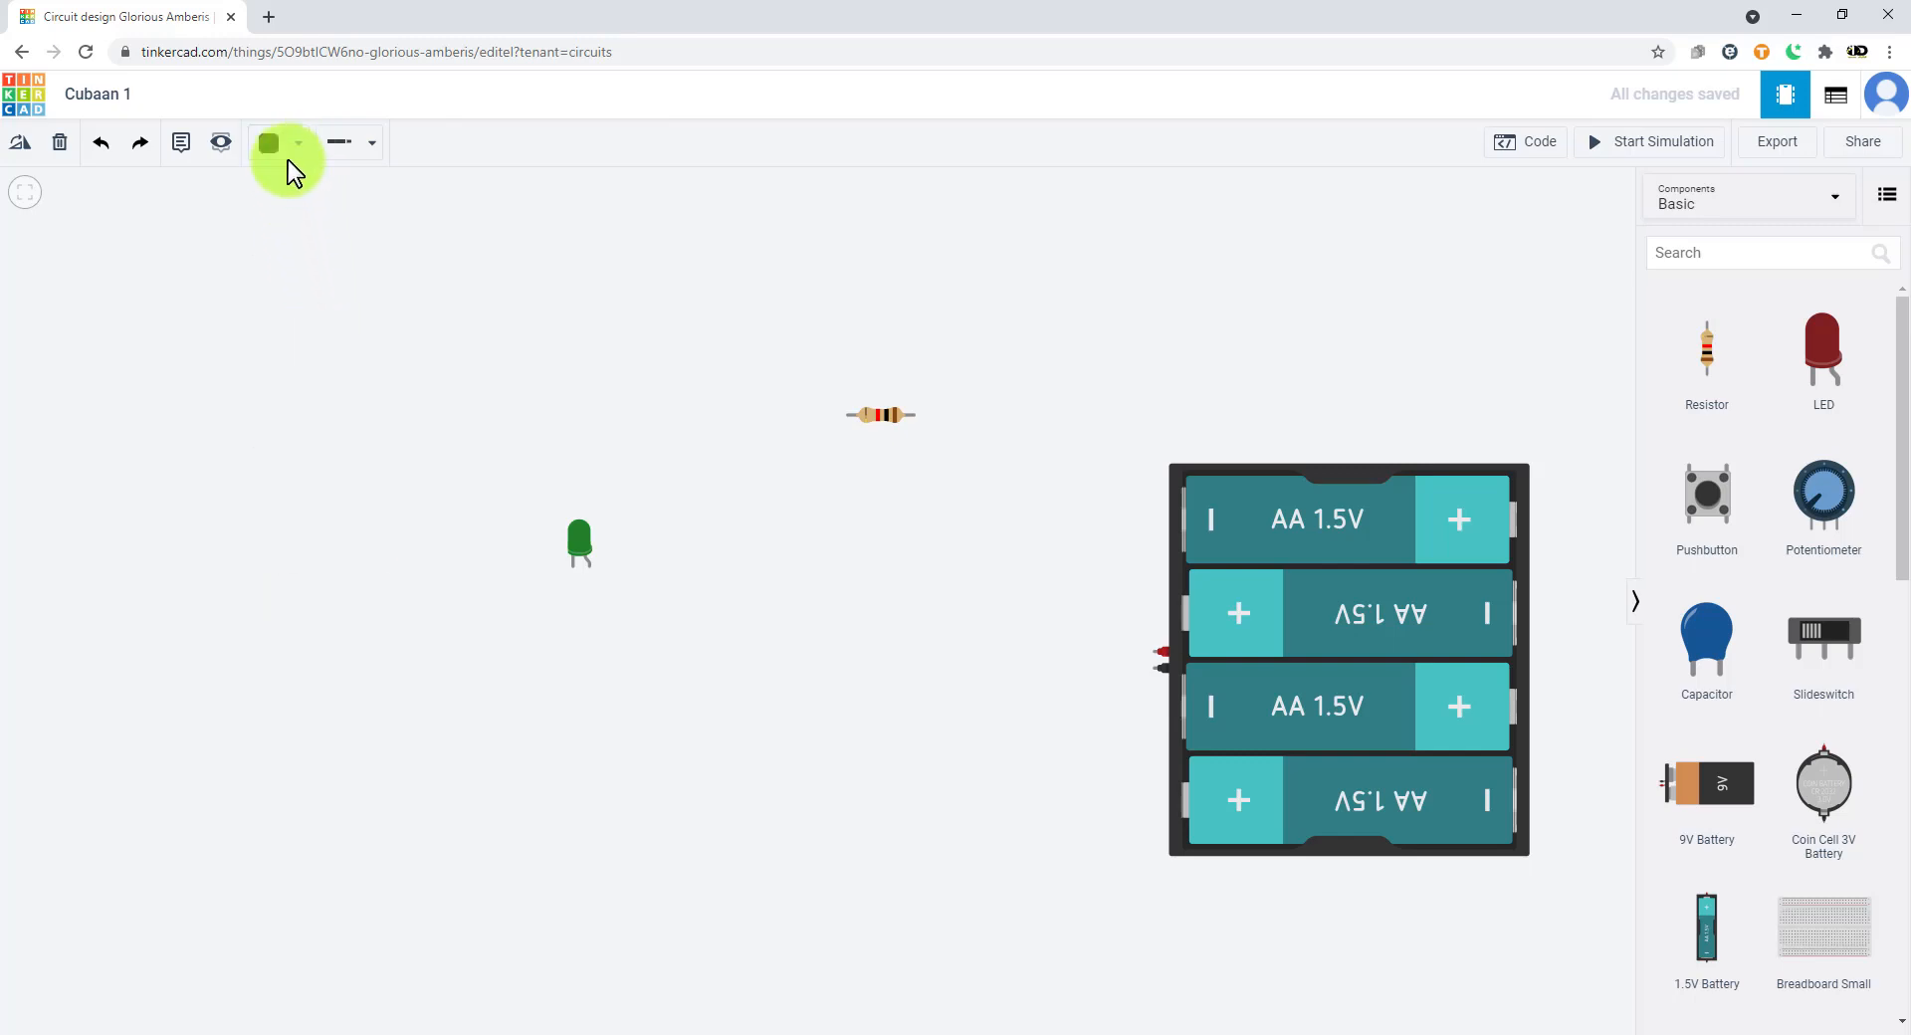
click(287, 160)
click(290, 418)
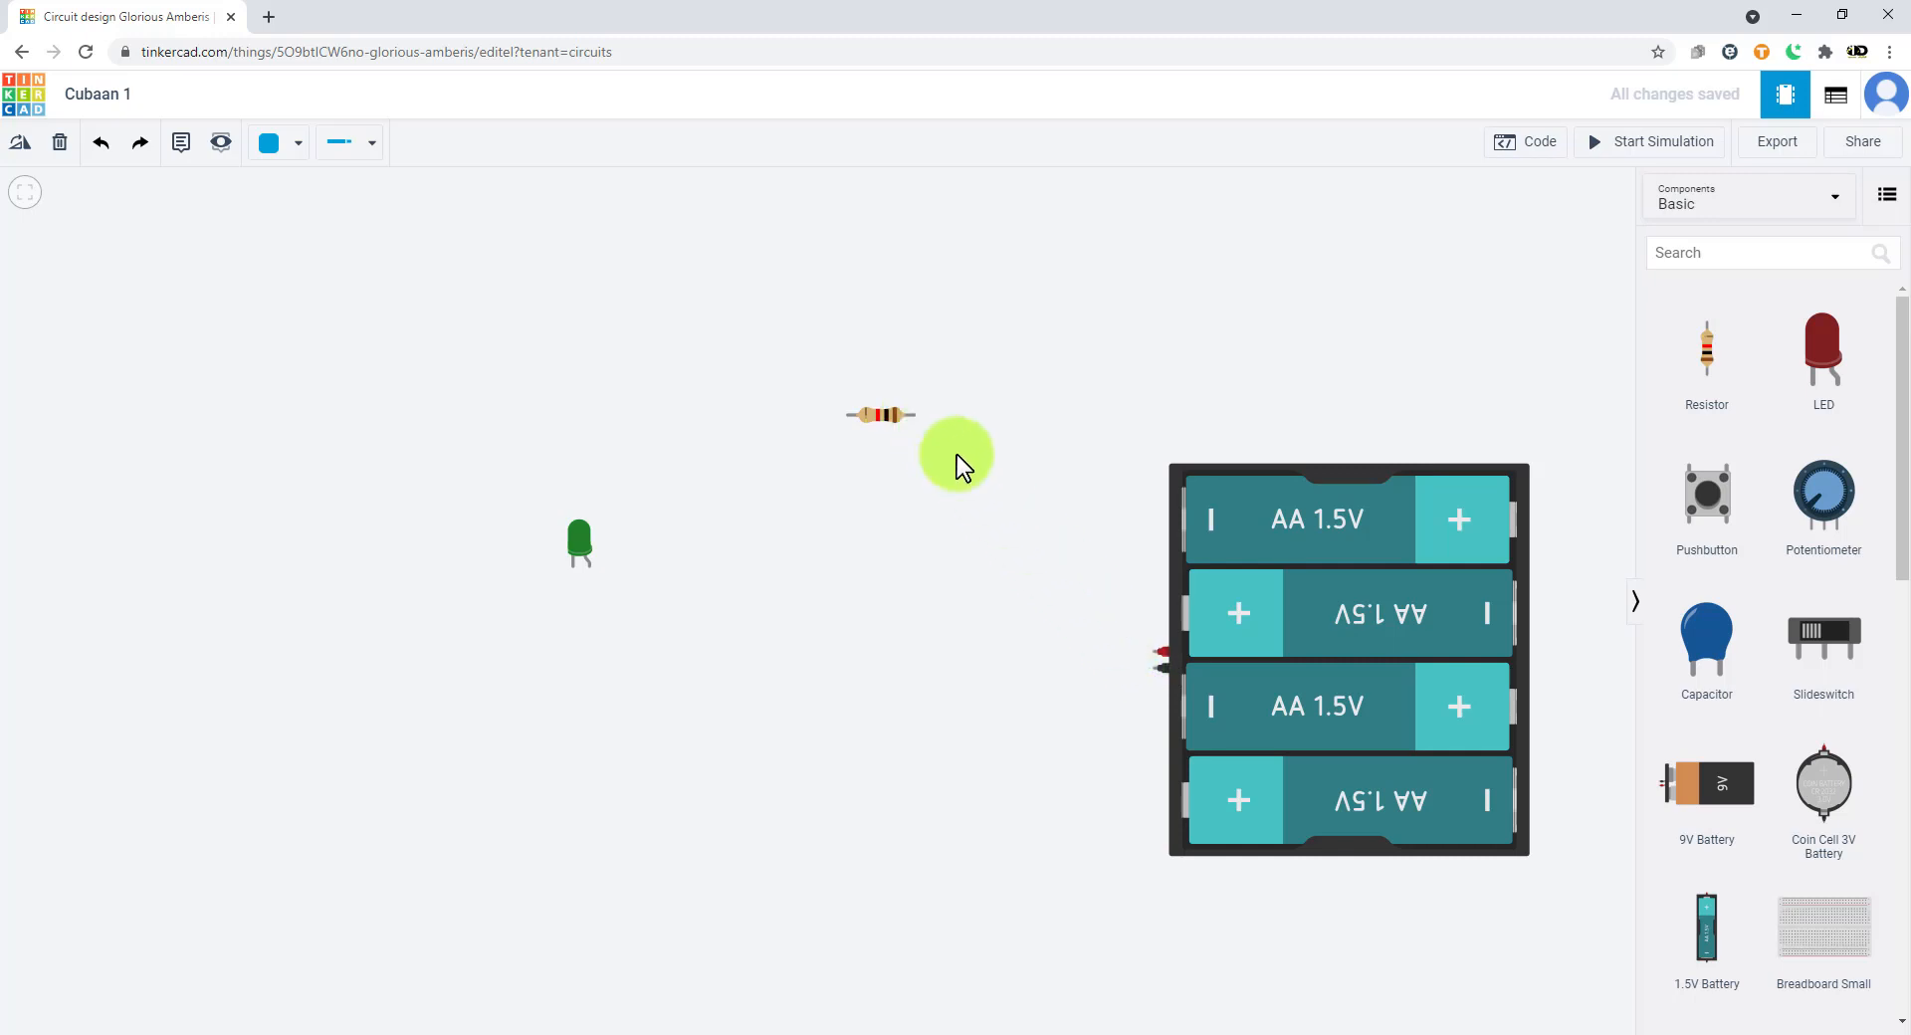
- Draw a trial wire from the battery pack's positive terminal to the resistor's right lead and delete it
click(1149, 652)
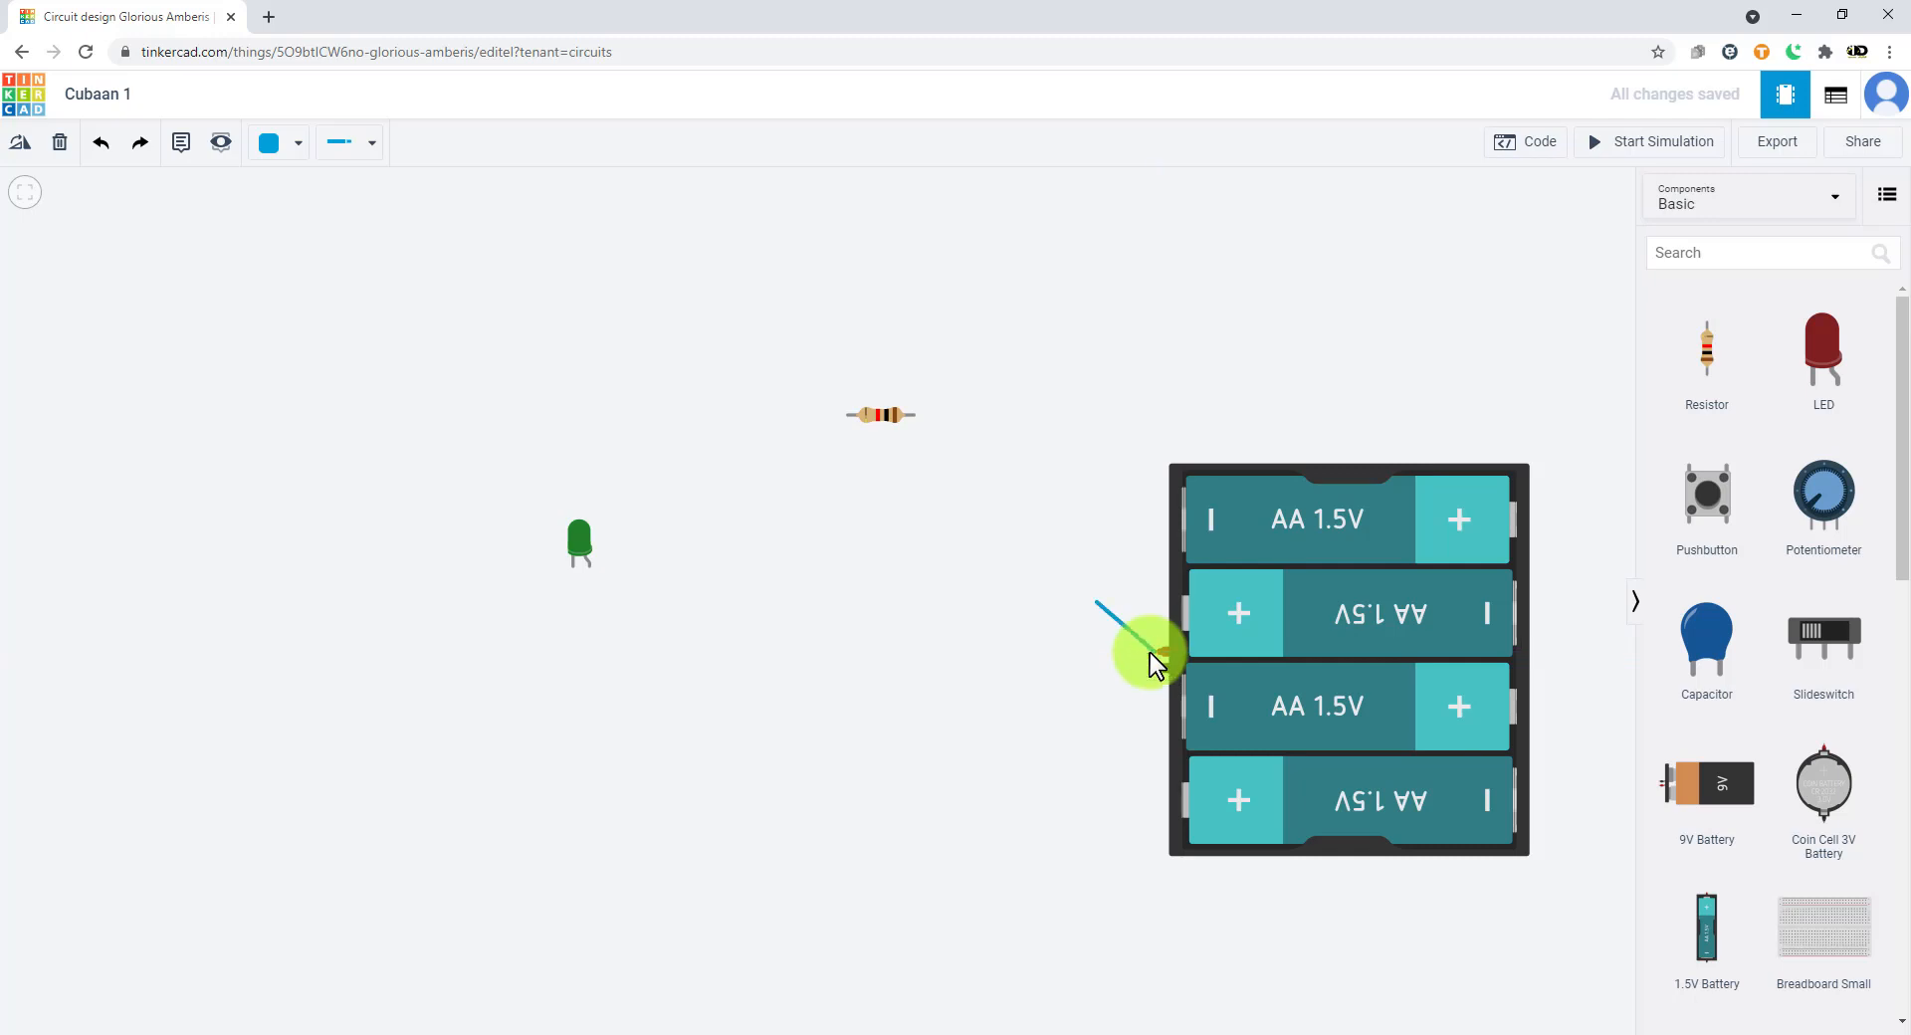
click(913, 414)
click(917, 416)
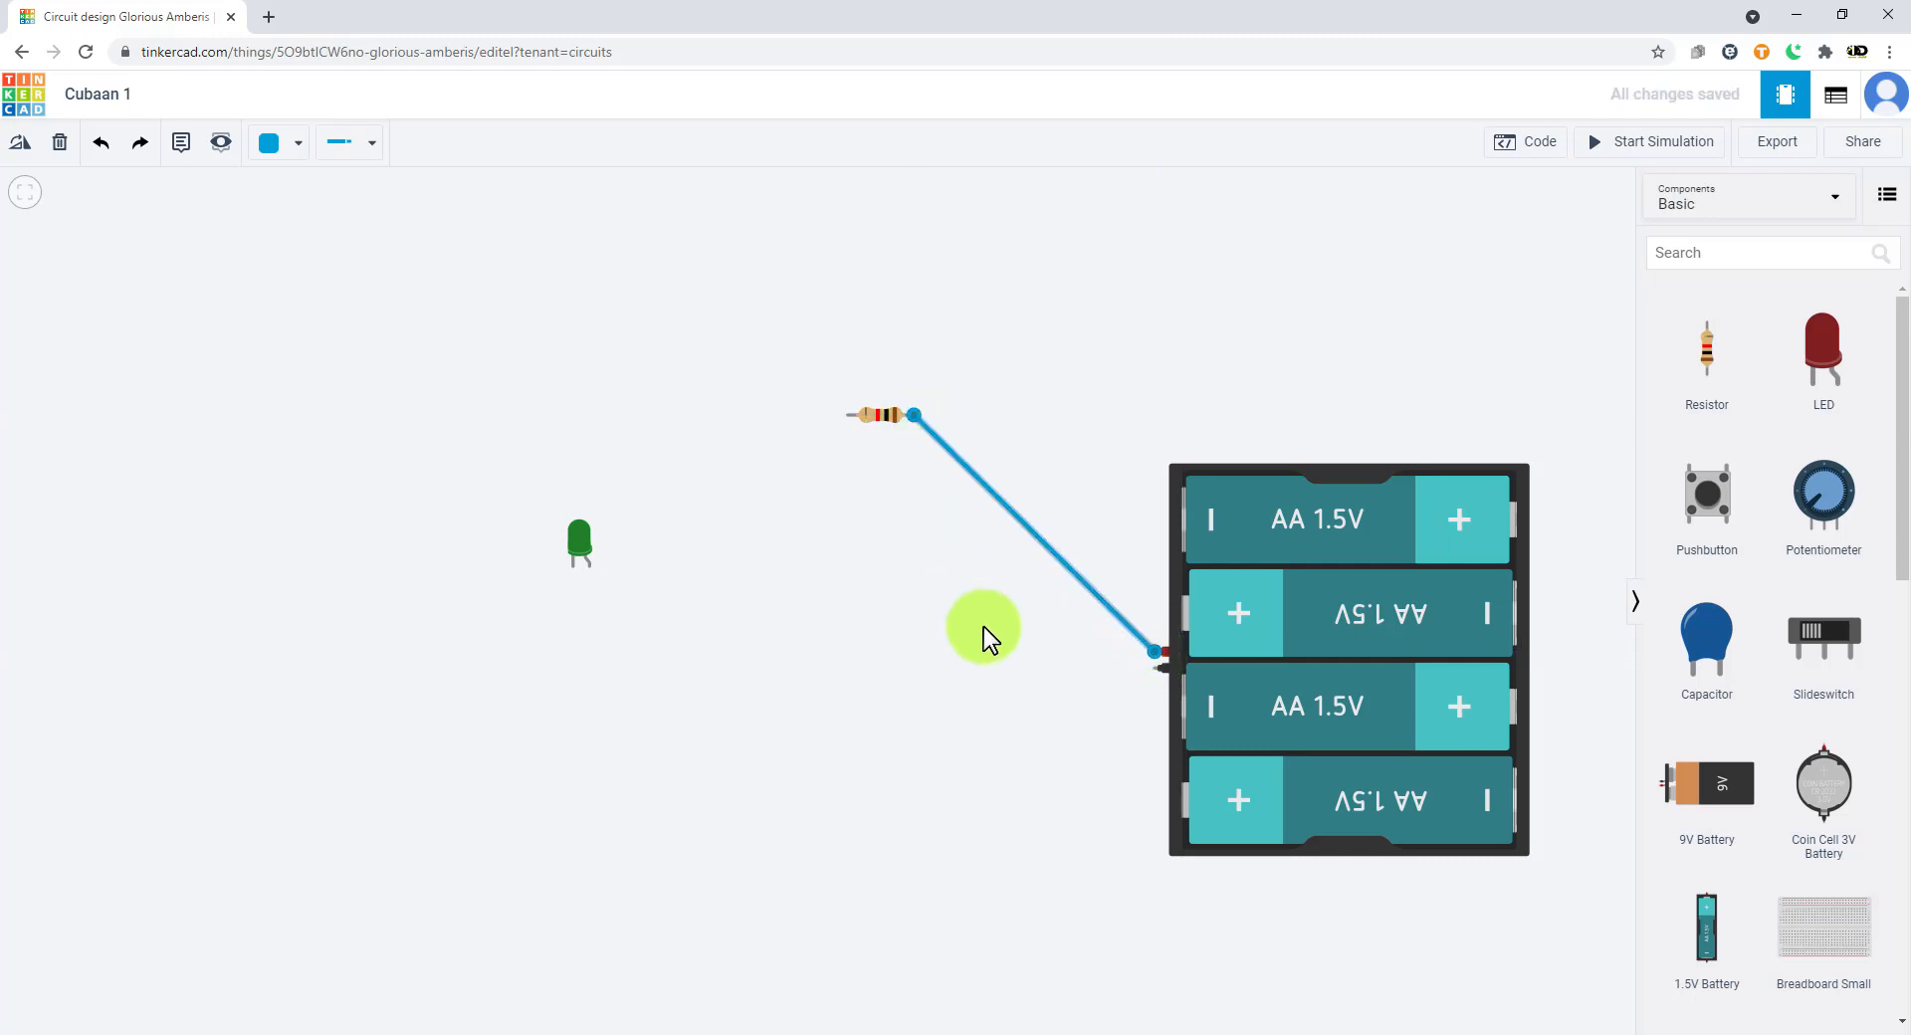
key(Delete)
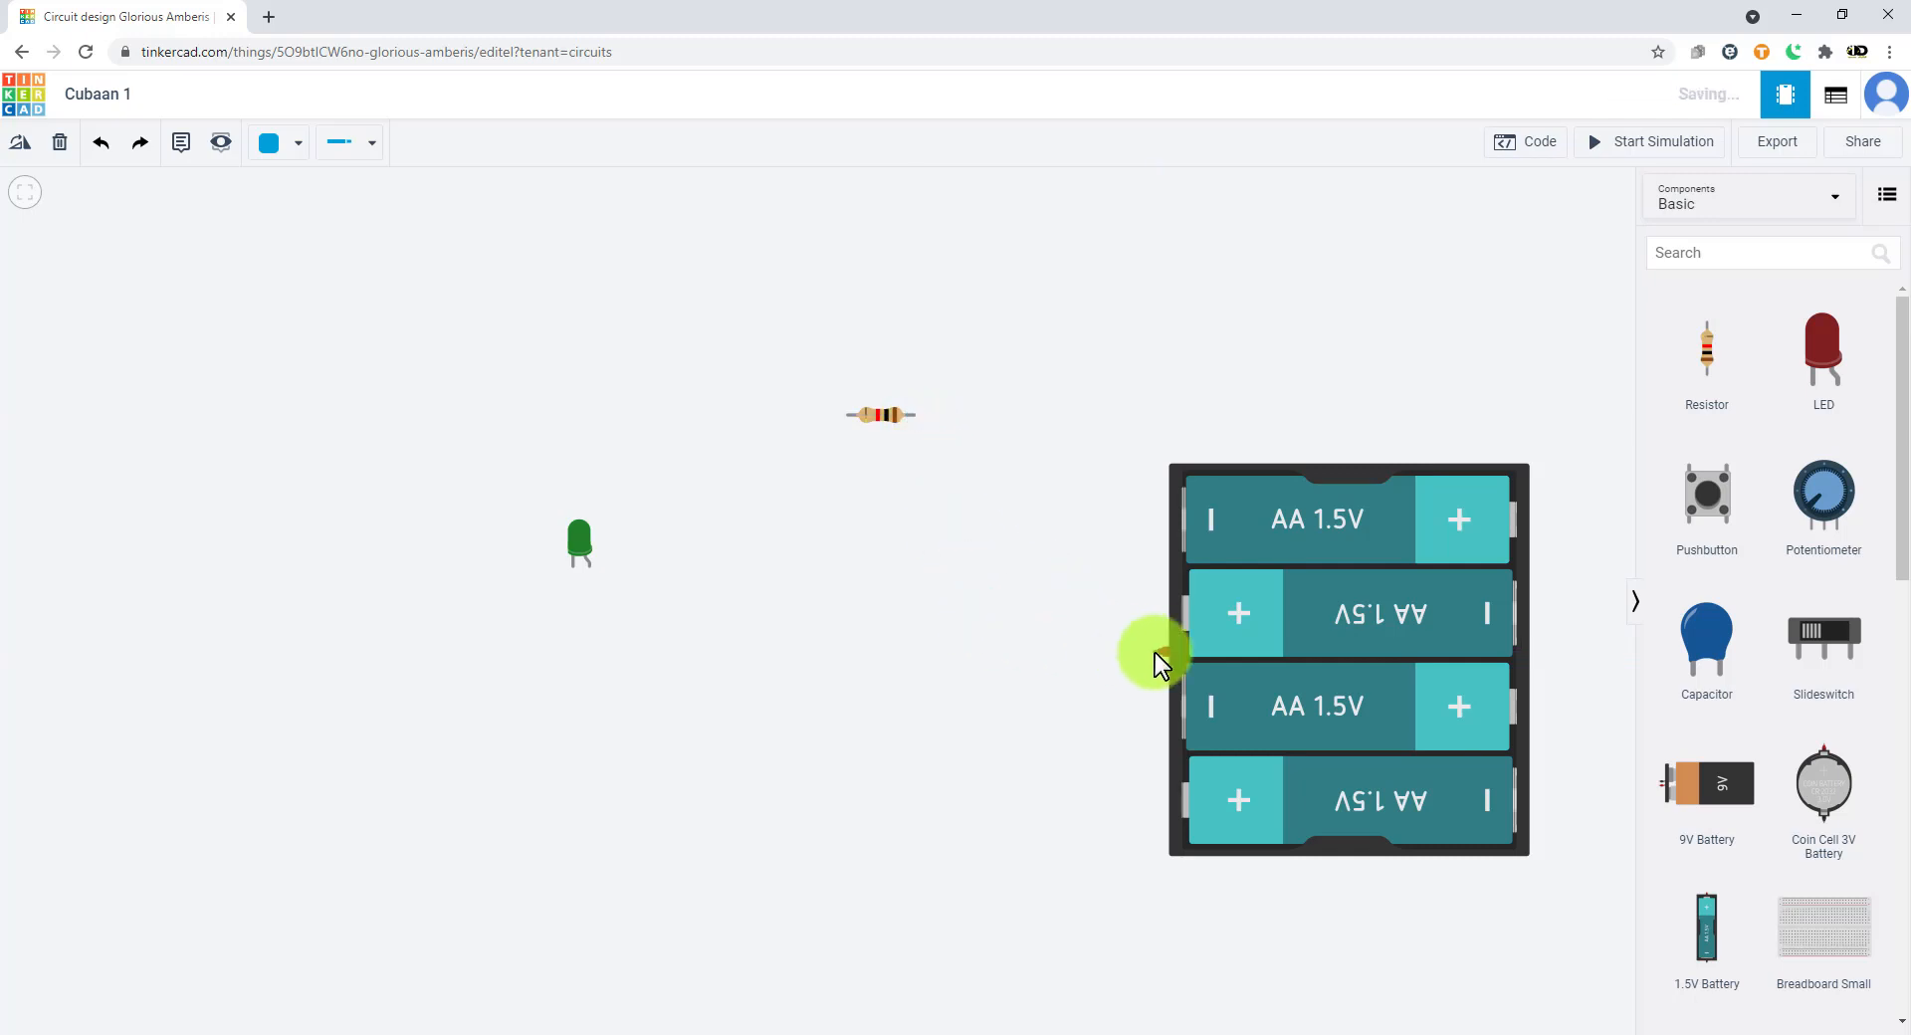
- Draw a trial wire with several bends from the battery pack's positive terminal to the resistor's right lead and delete it
click(1154, 653)
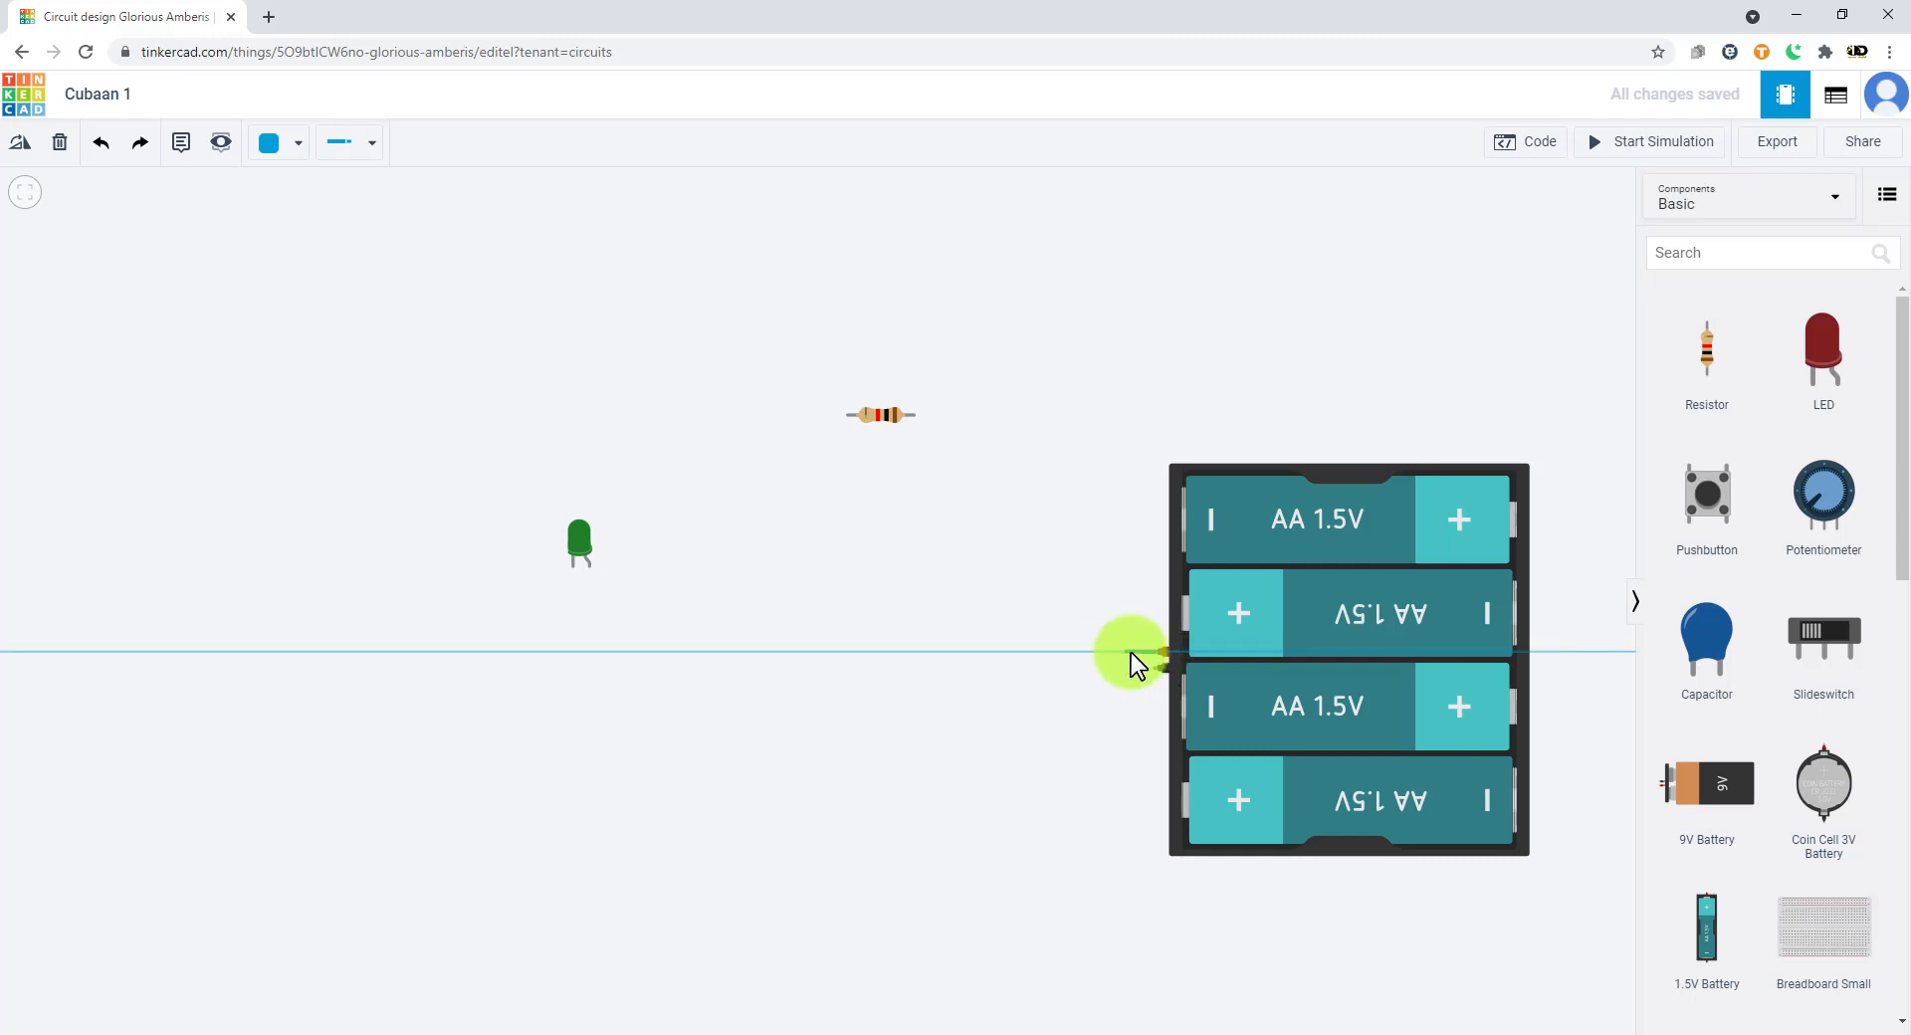
click(1127, 653)
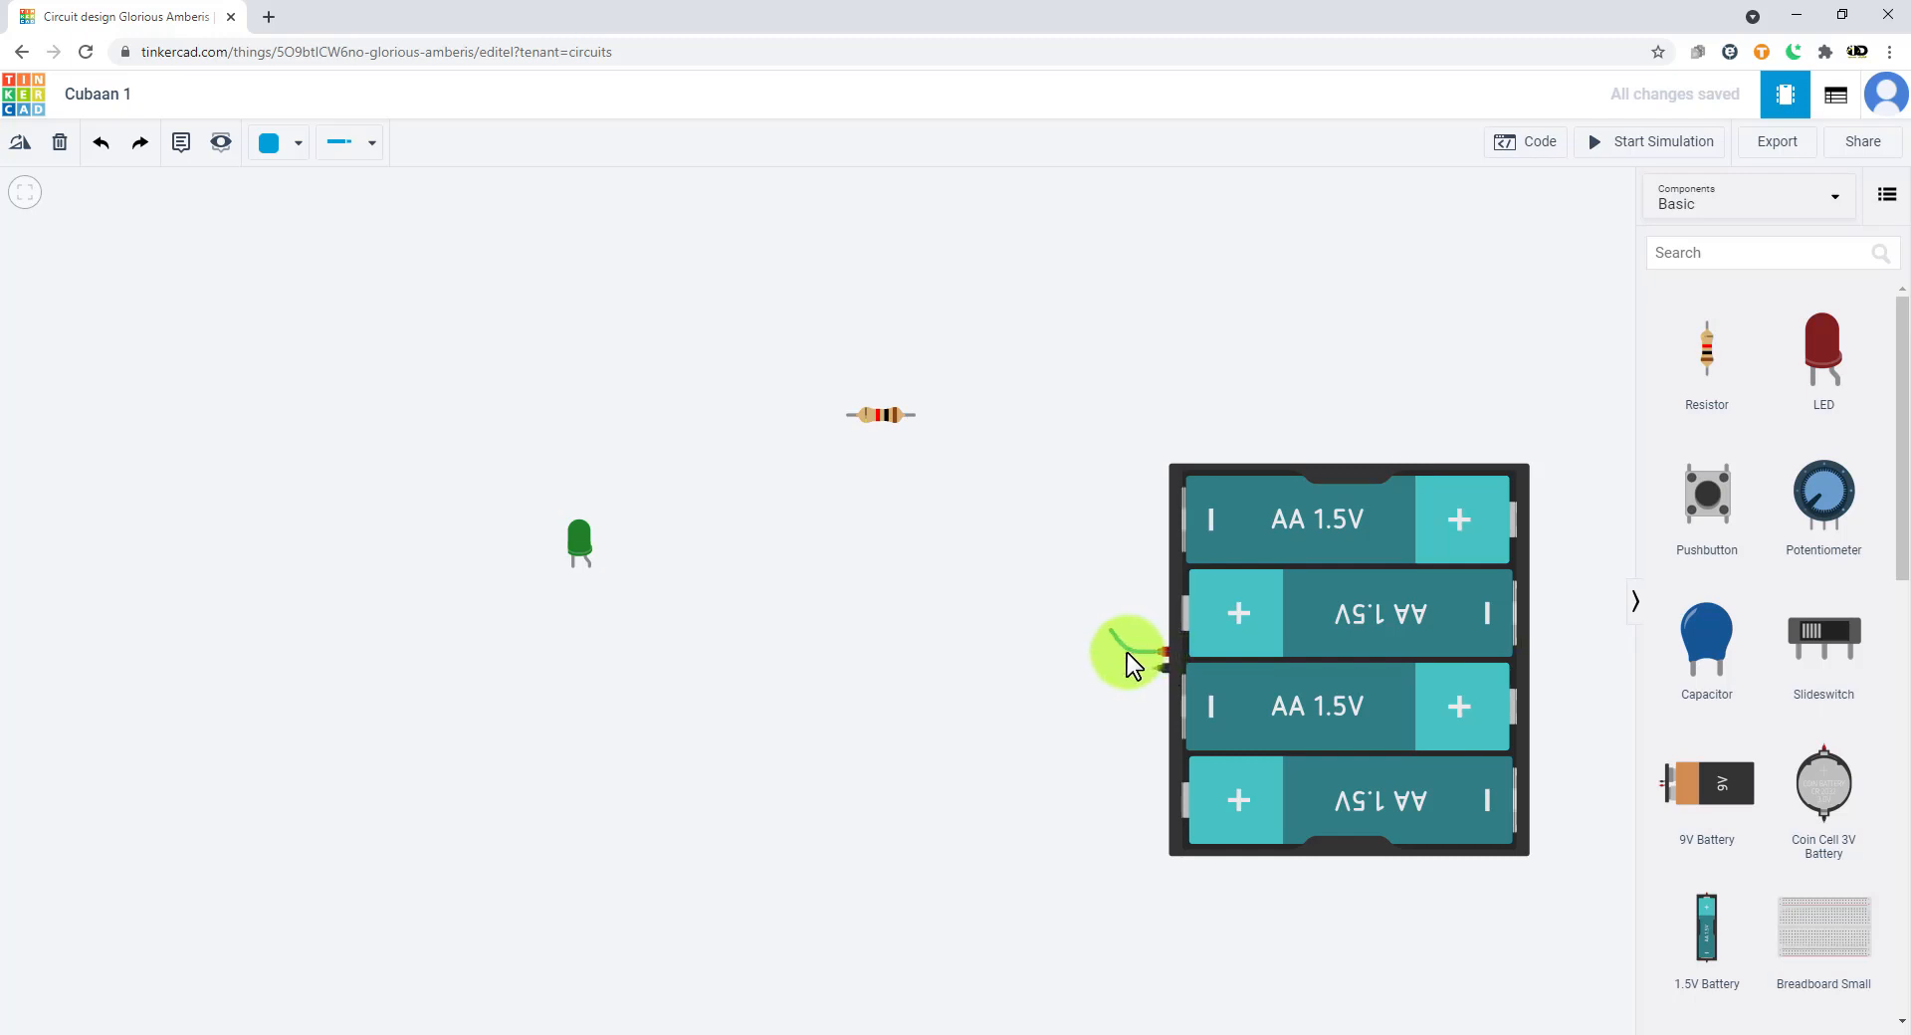
click(1127, 575)
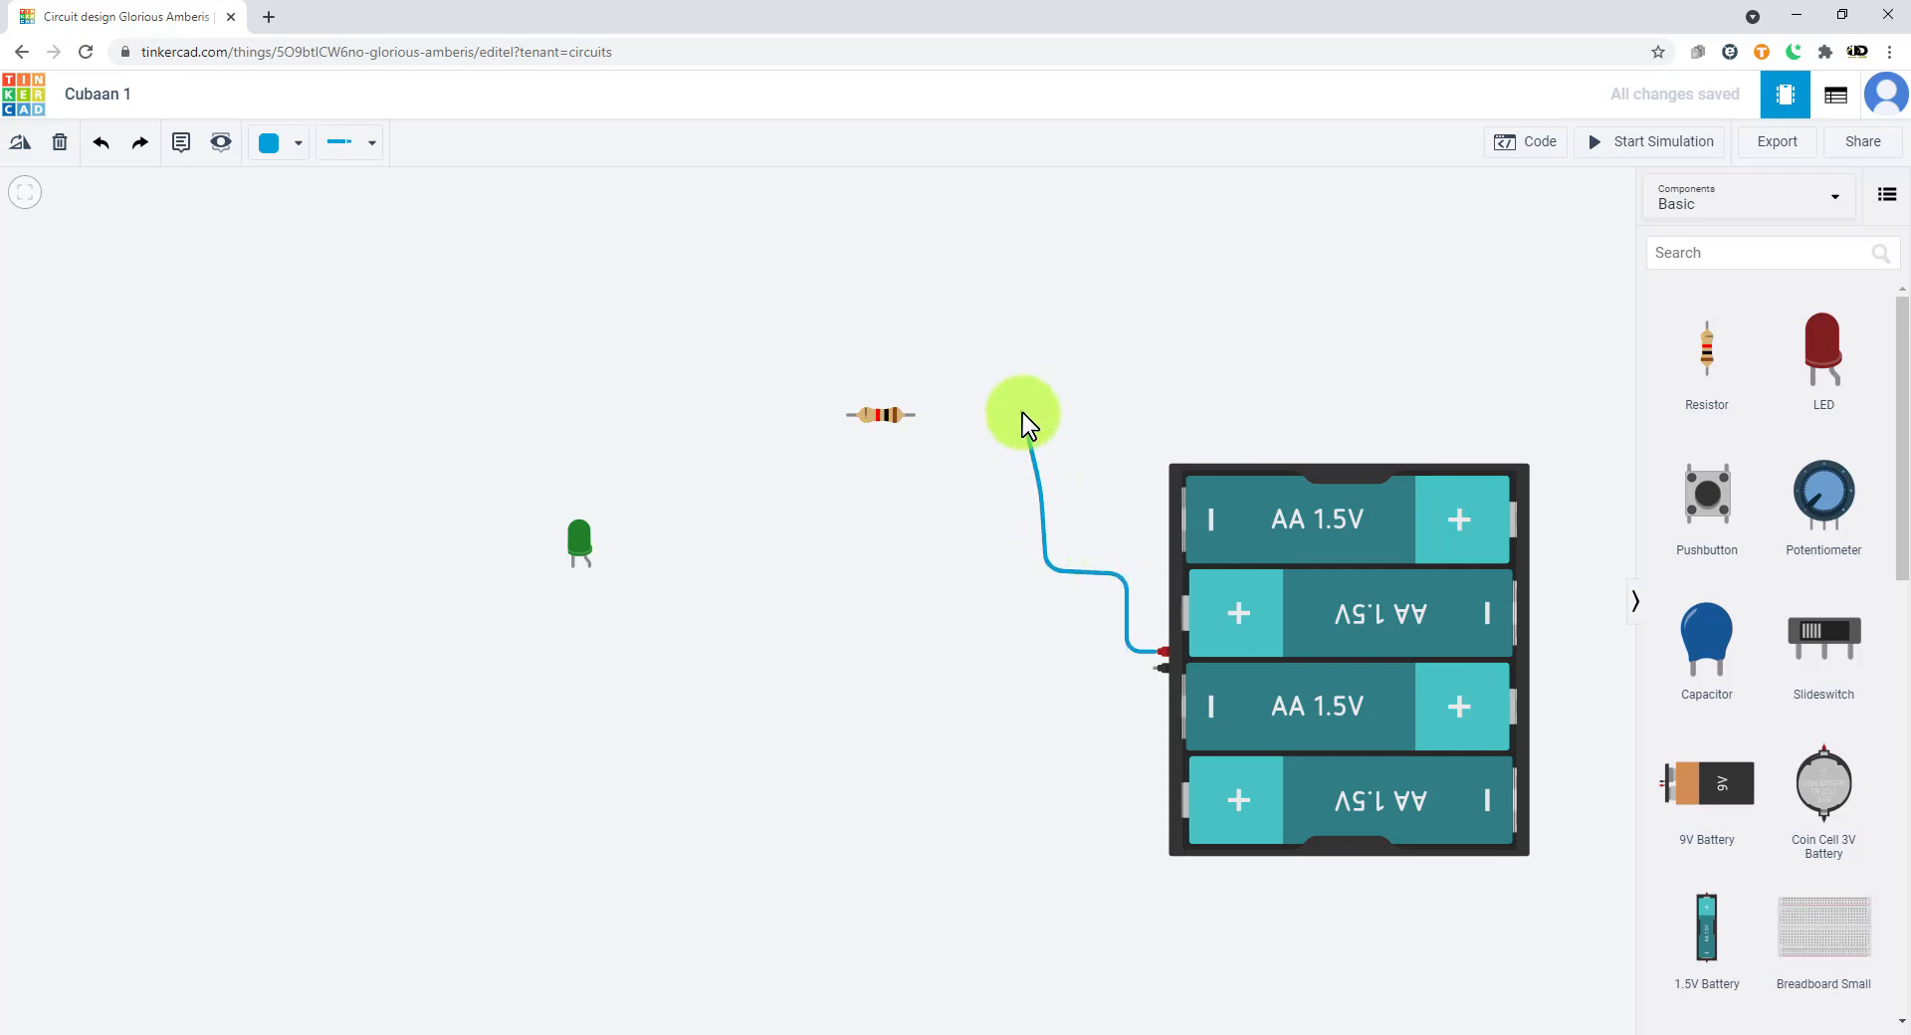
click(1023, 412)
click(914, 415)
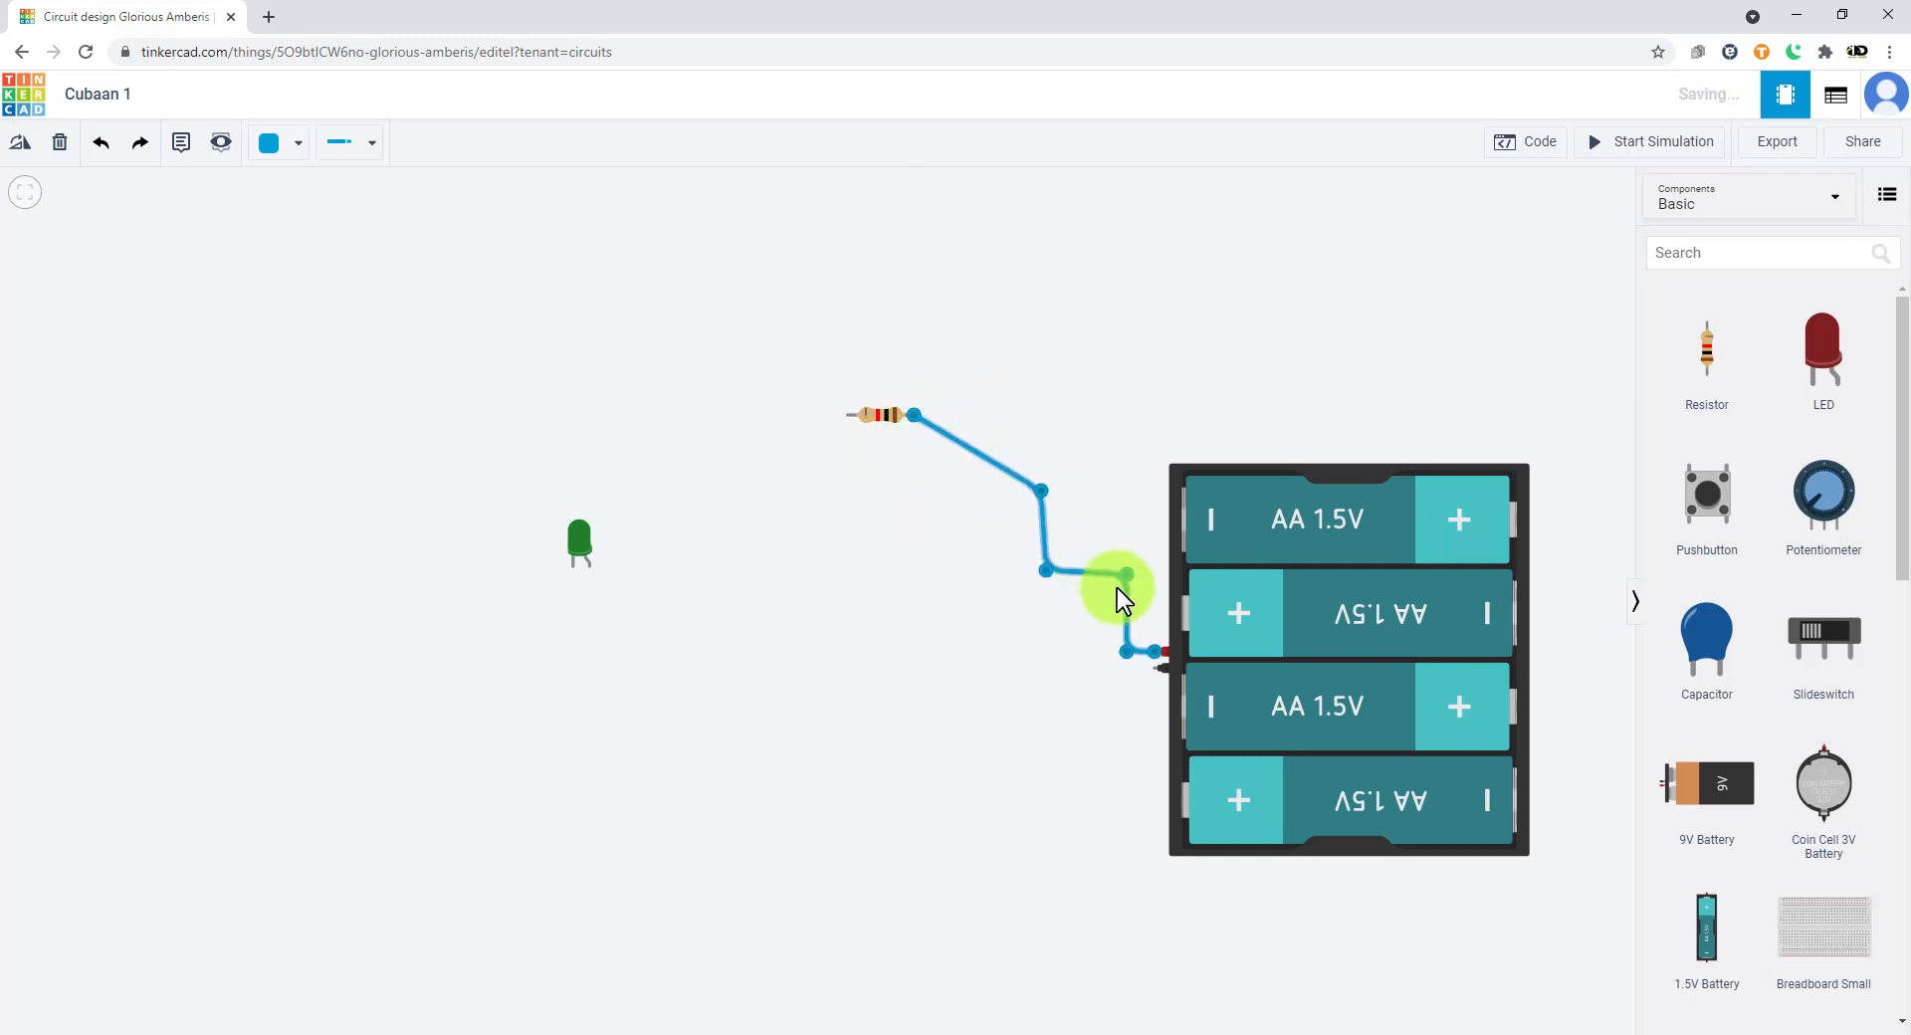
key(Delete)
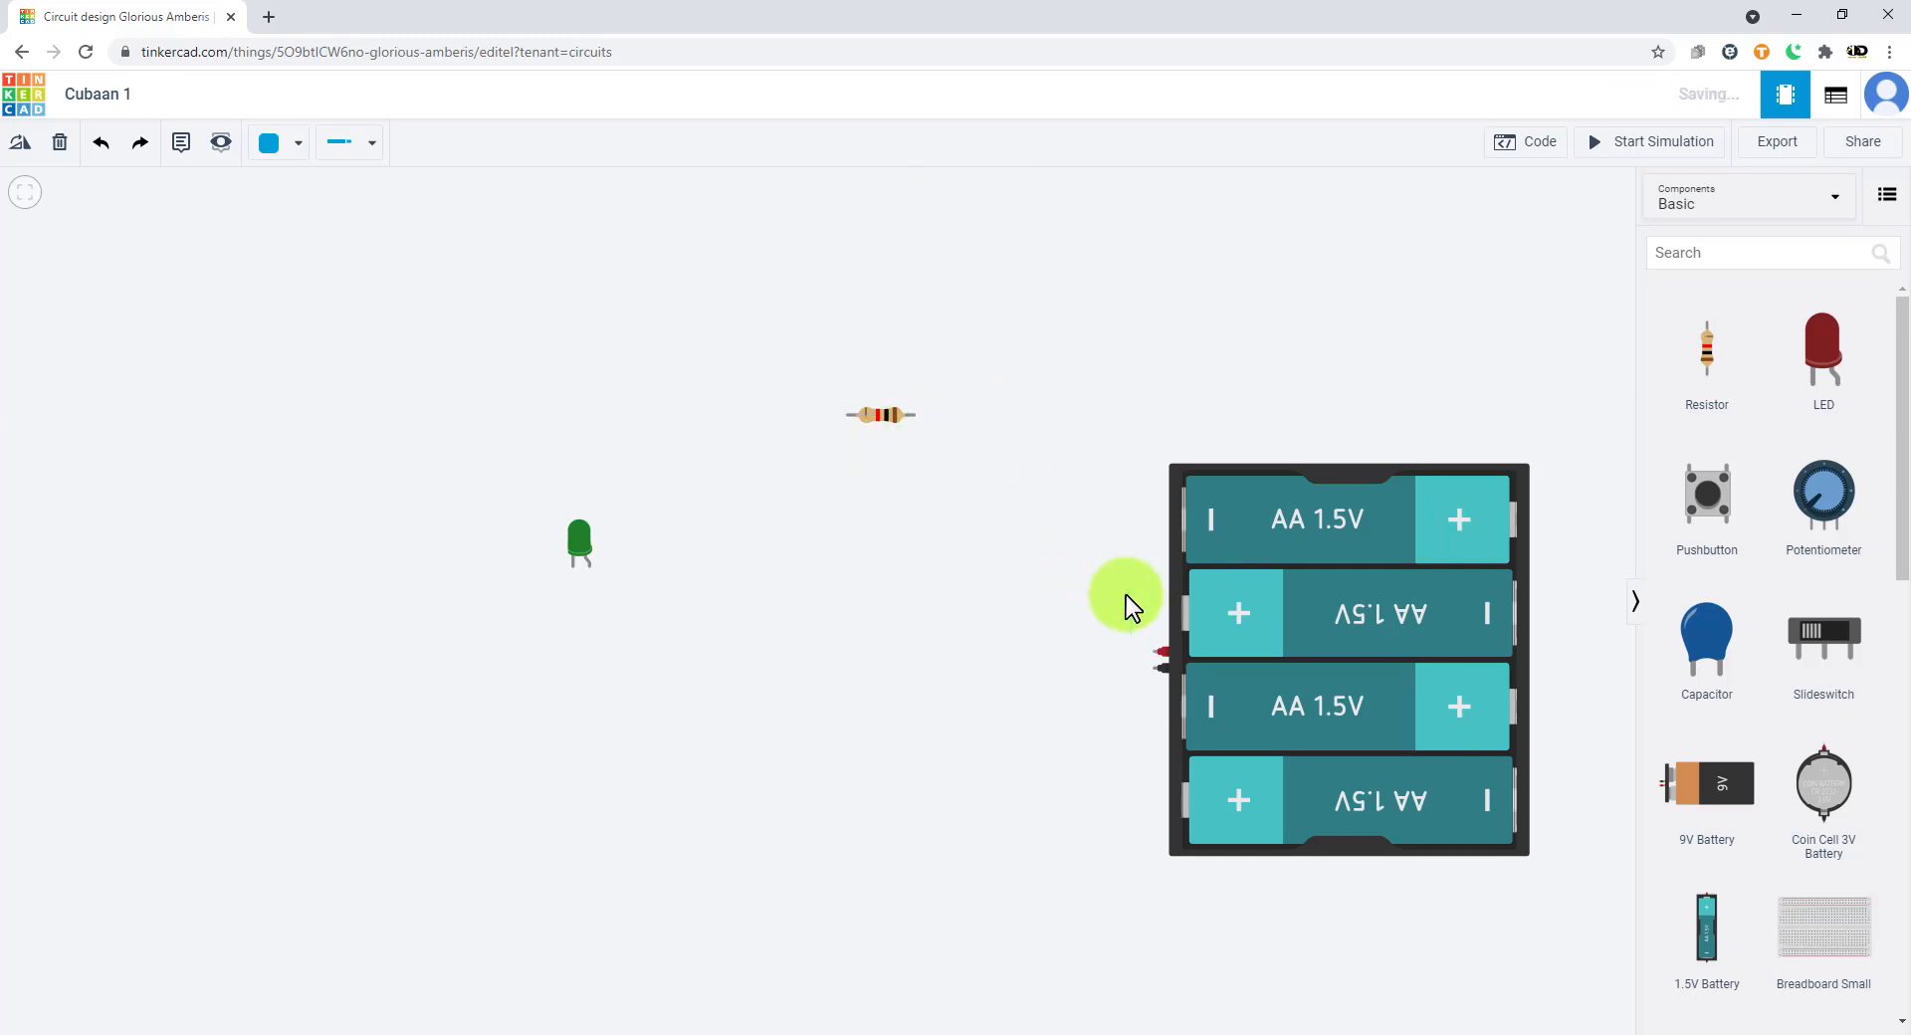
- Wire the battery pack's positive terminal to the resistor's right lead, routing it straight up and across with square corners
click(1150, 651)
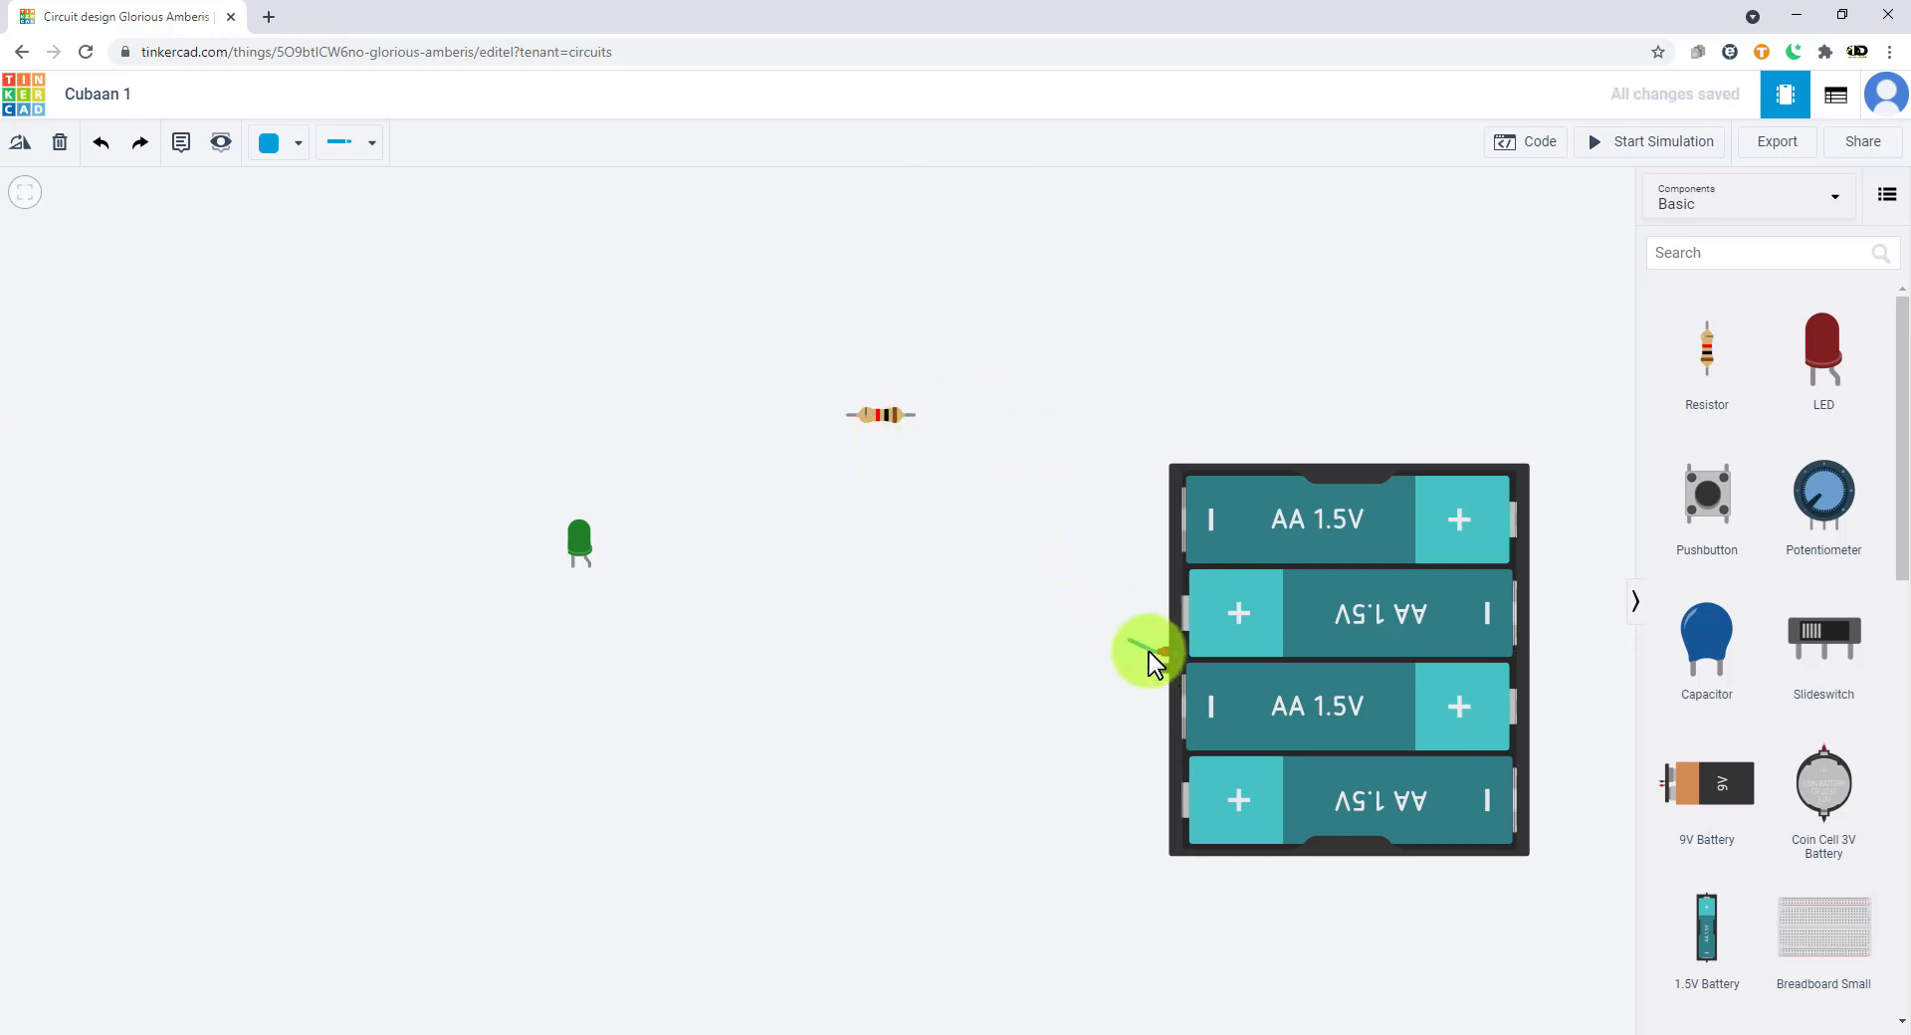
click(1126, 651)
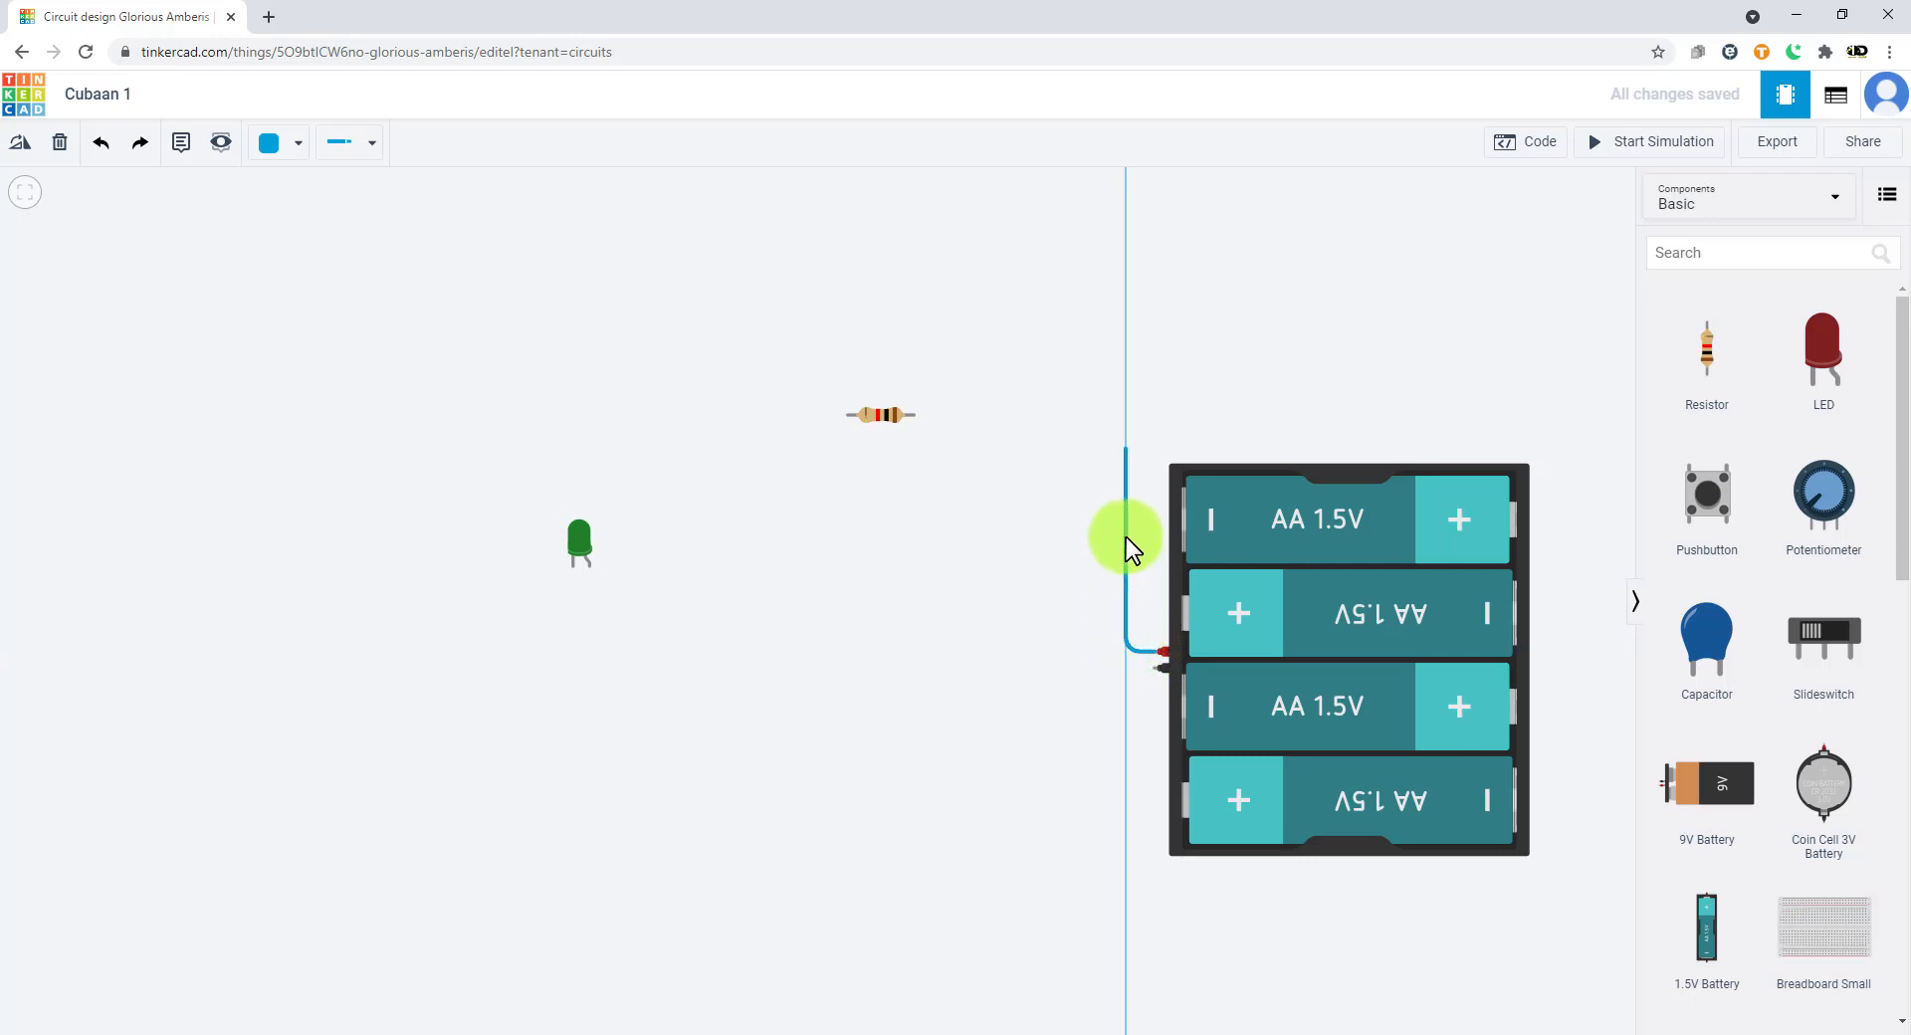
click(1127, 421)
click(915, 415)
click(980, 617)
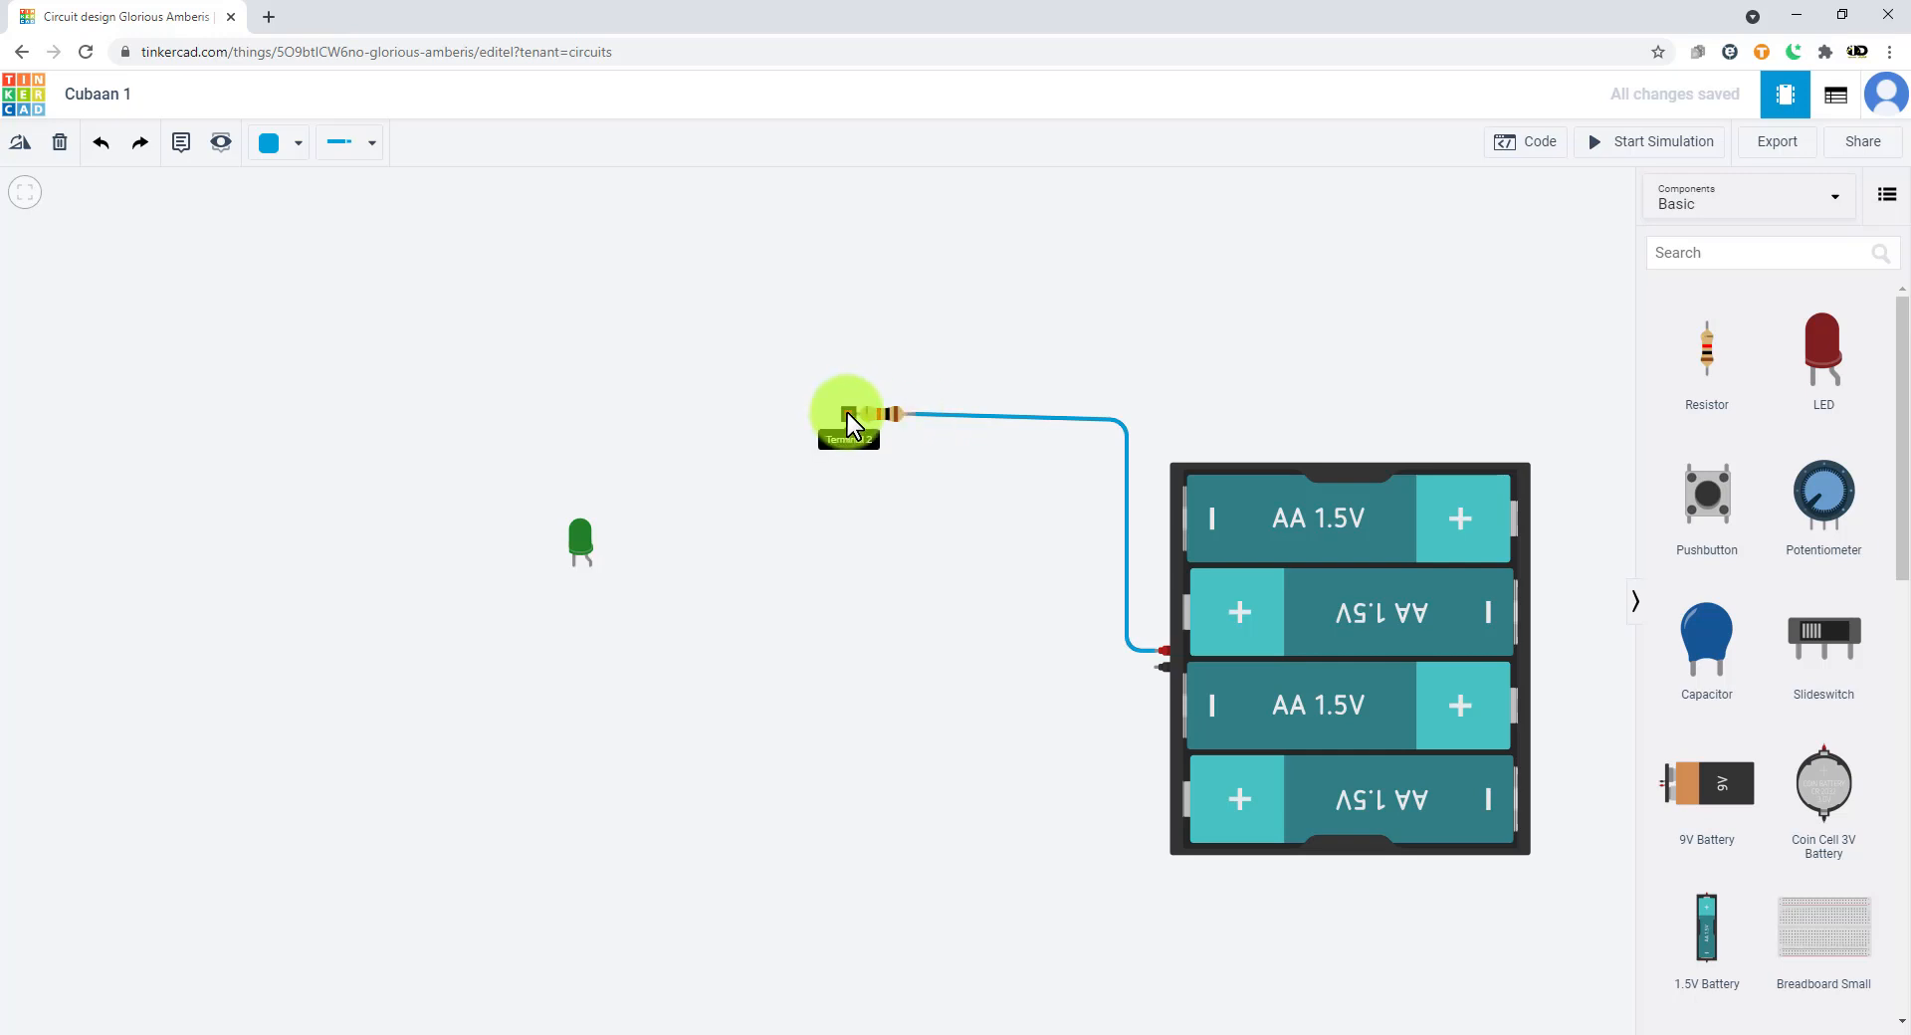
- Wire the resistor's left lead to the green LED's bent right leg, routing it left, down and under the LED
click(739, 414)
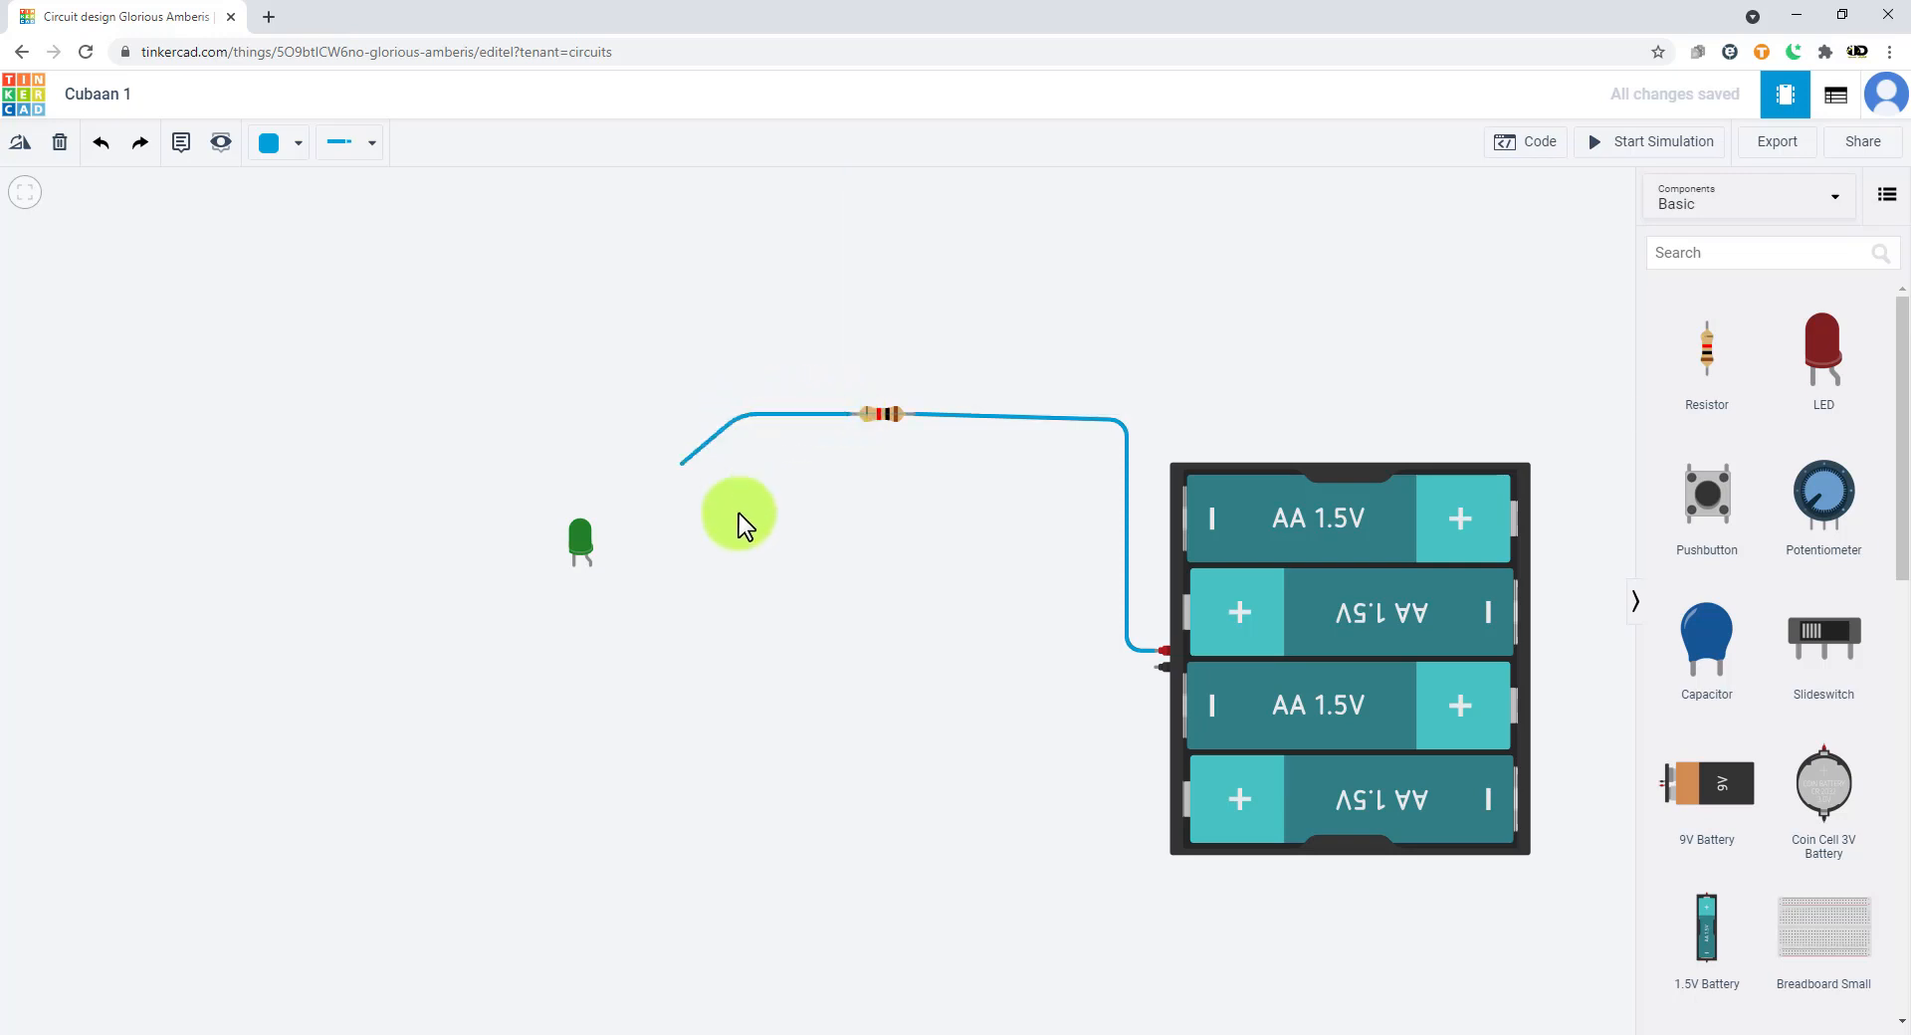
click(737, 590)
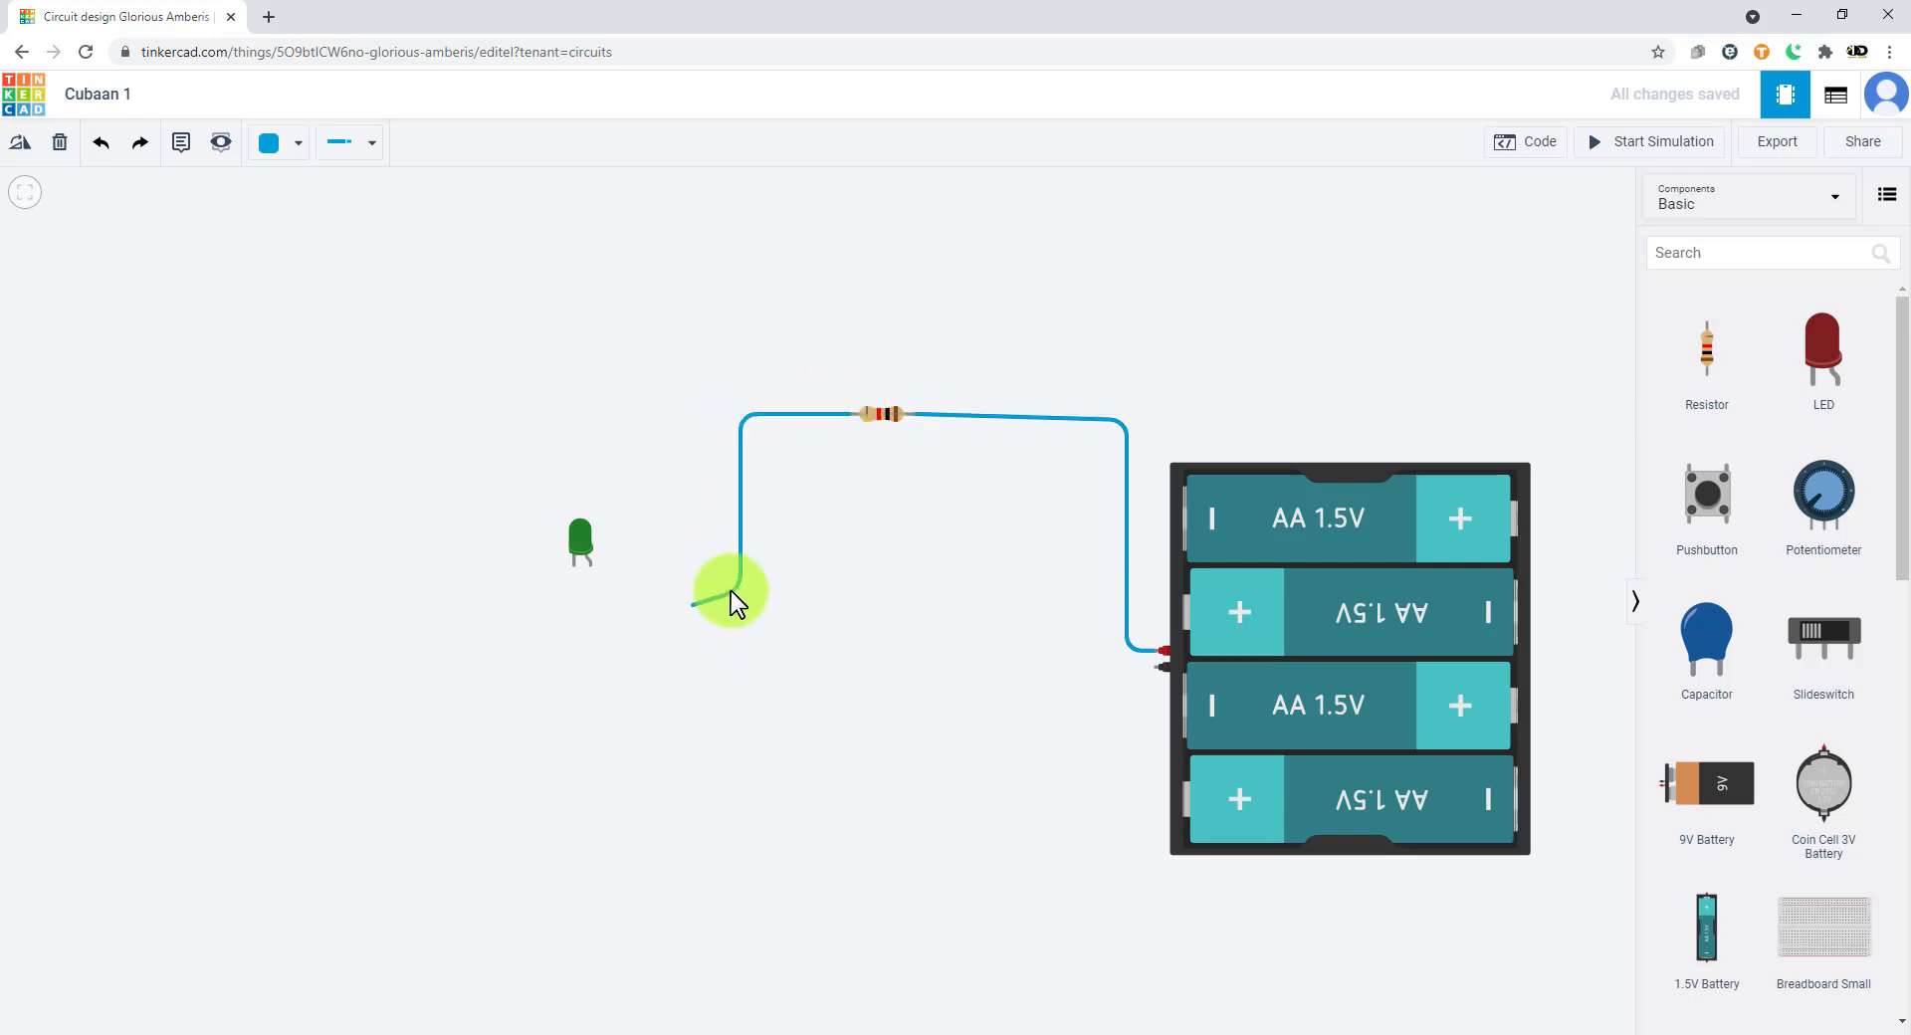
click(589, 589)
click(589, 570)
- Wire the green LED's straight left leg to the battery pack's negative terminal, bending the wire below the LED
click(571, 567)
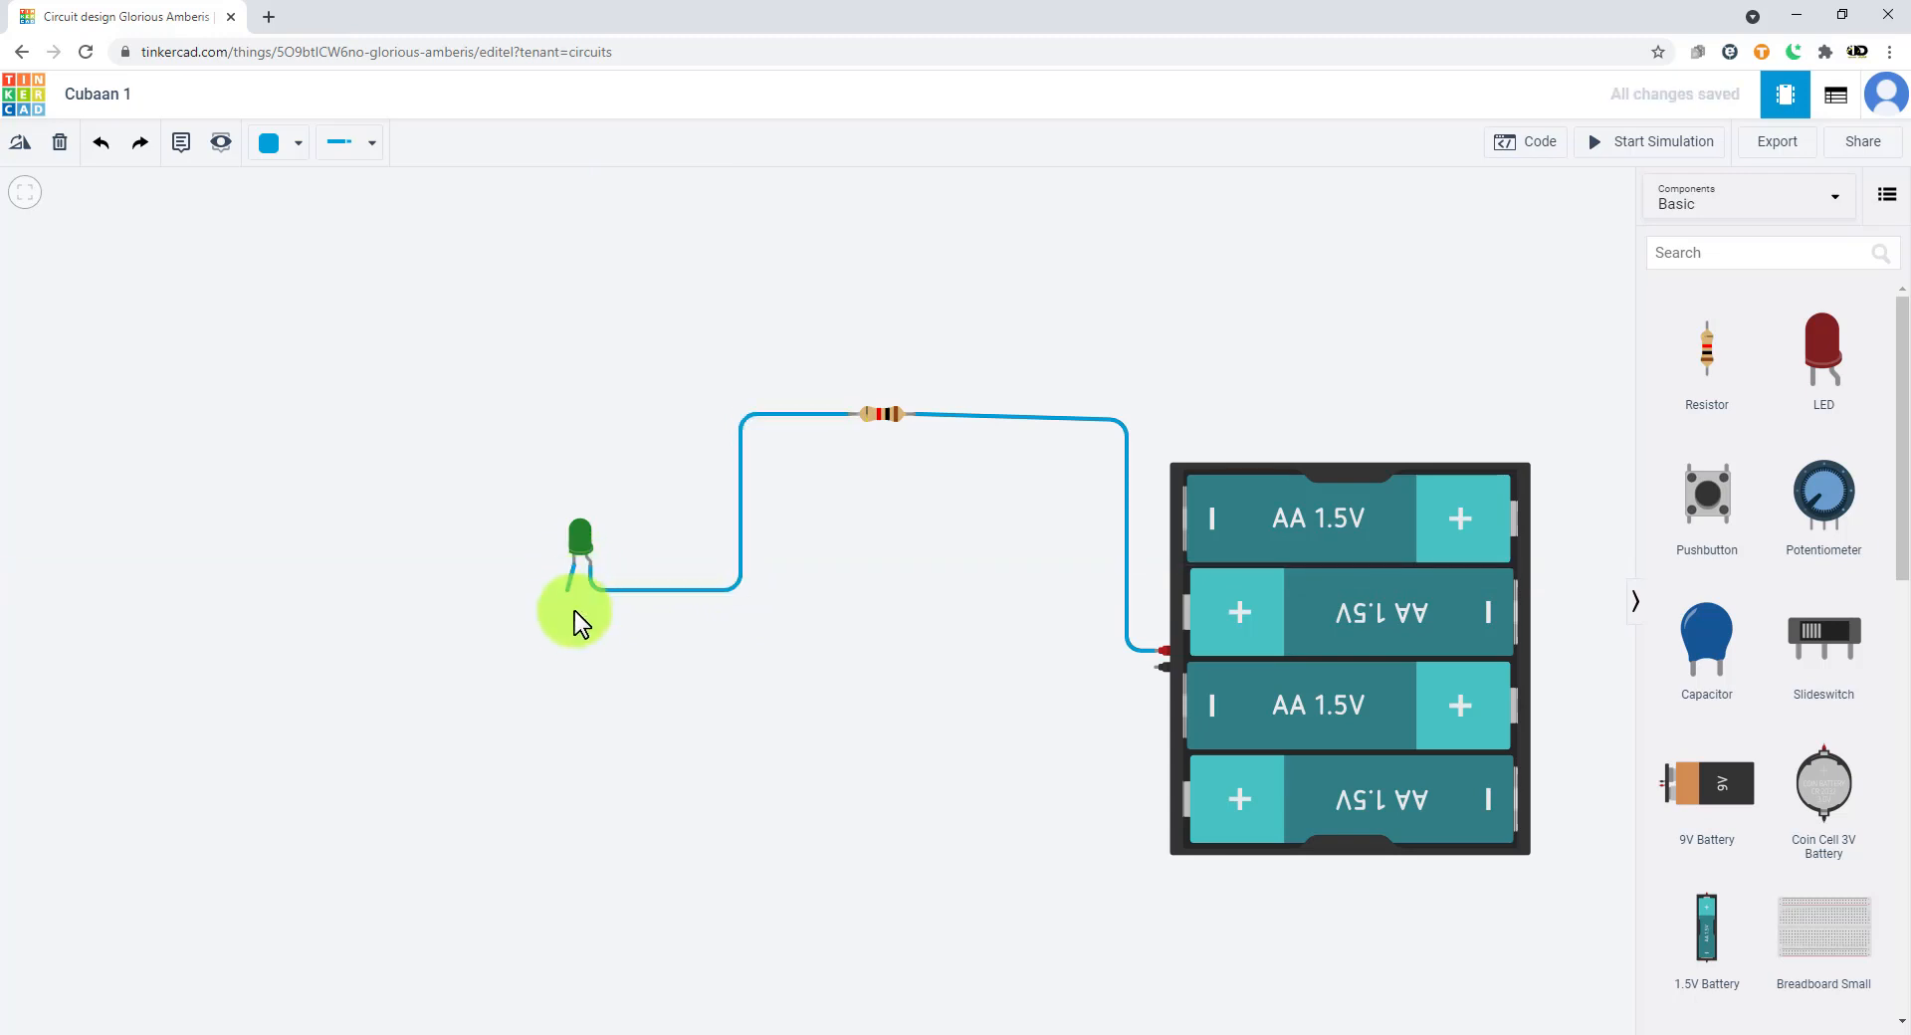
click(575, 624)
click(577, 643)
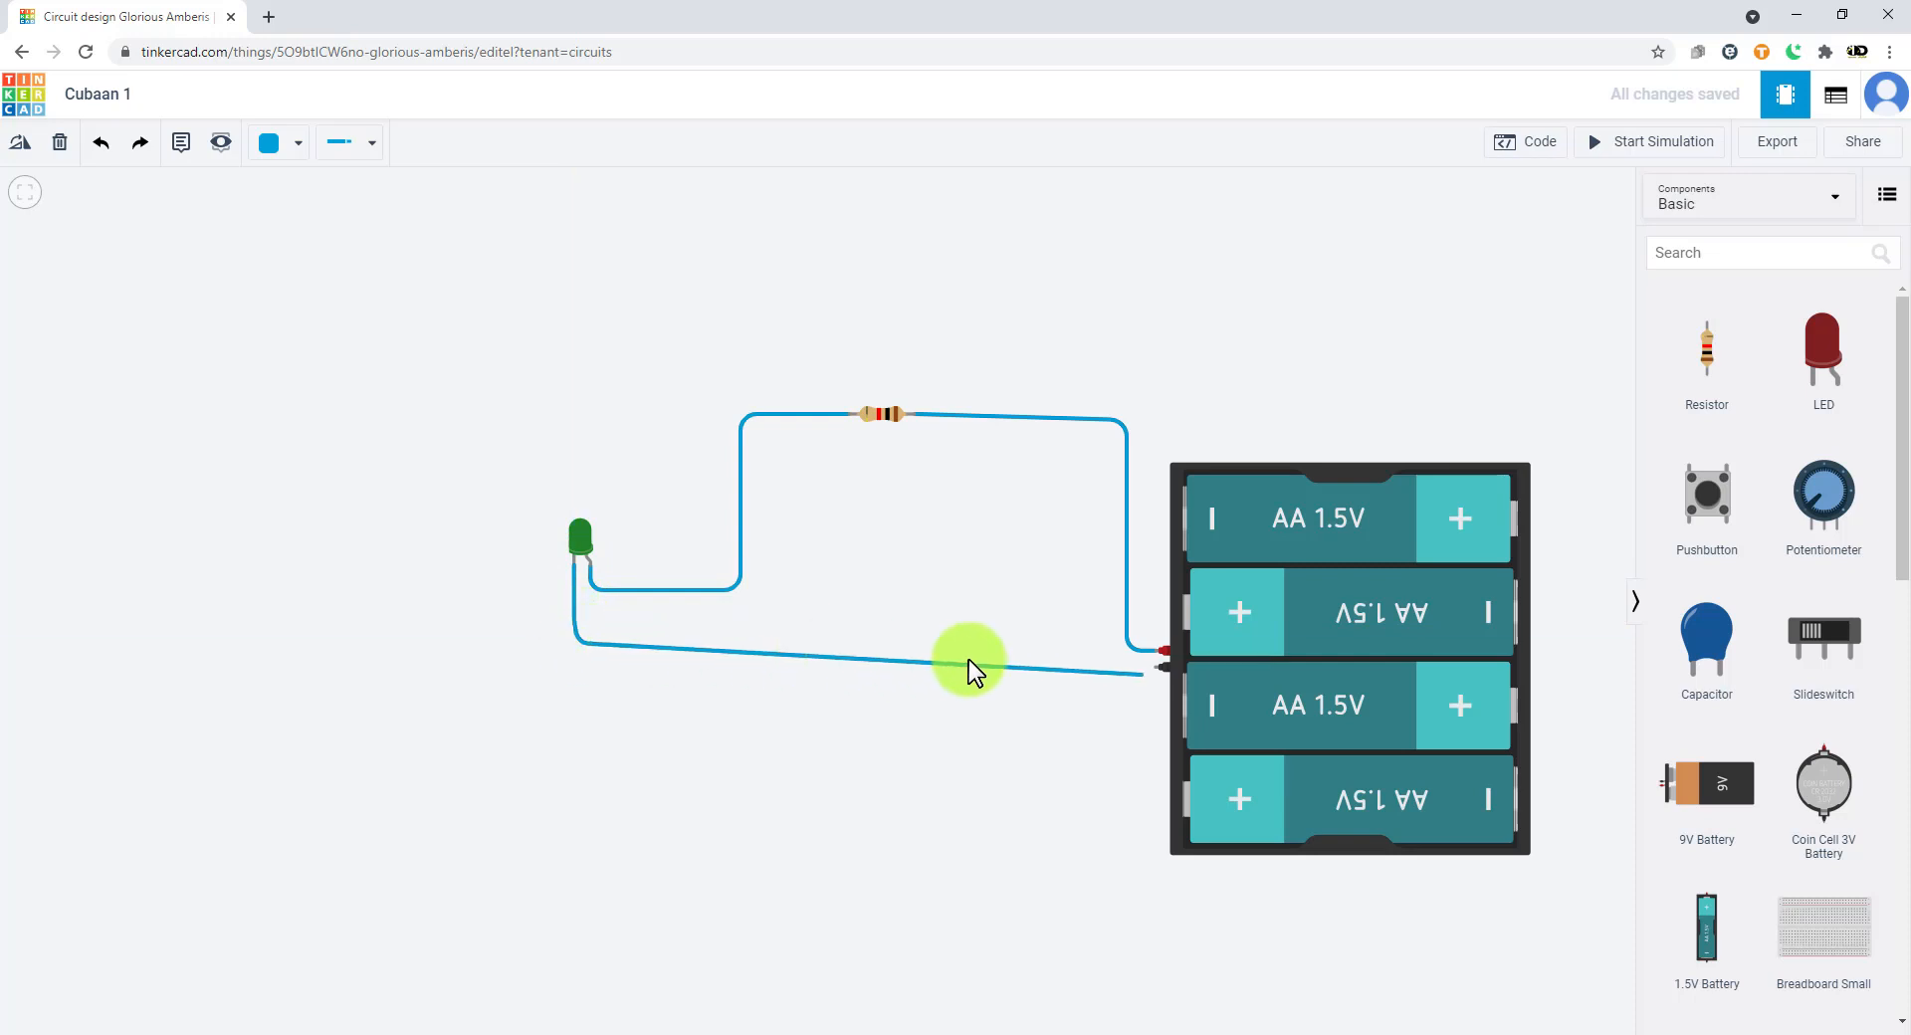
click(1153, 666)
click(1067, 767)
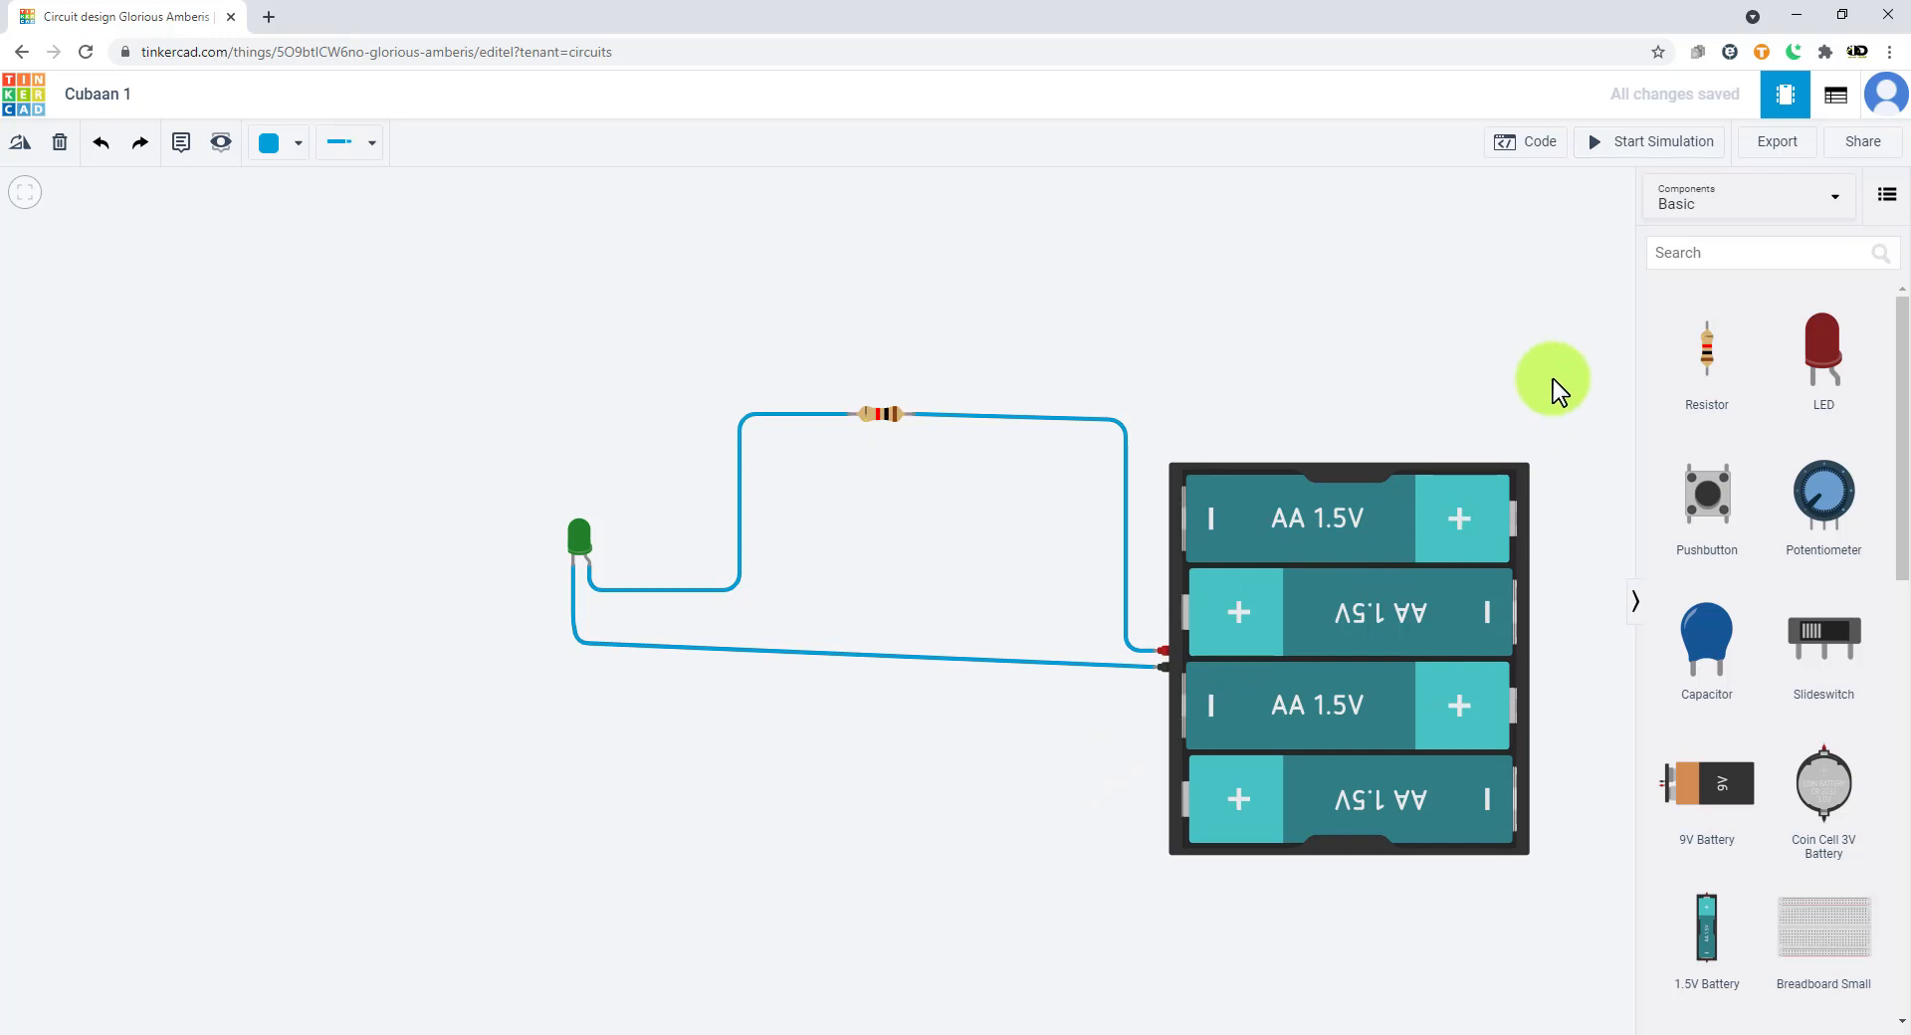
- Run the circuit simulation, stop it and start it again to check the green LED
click(1602, 159)
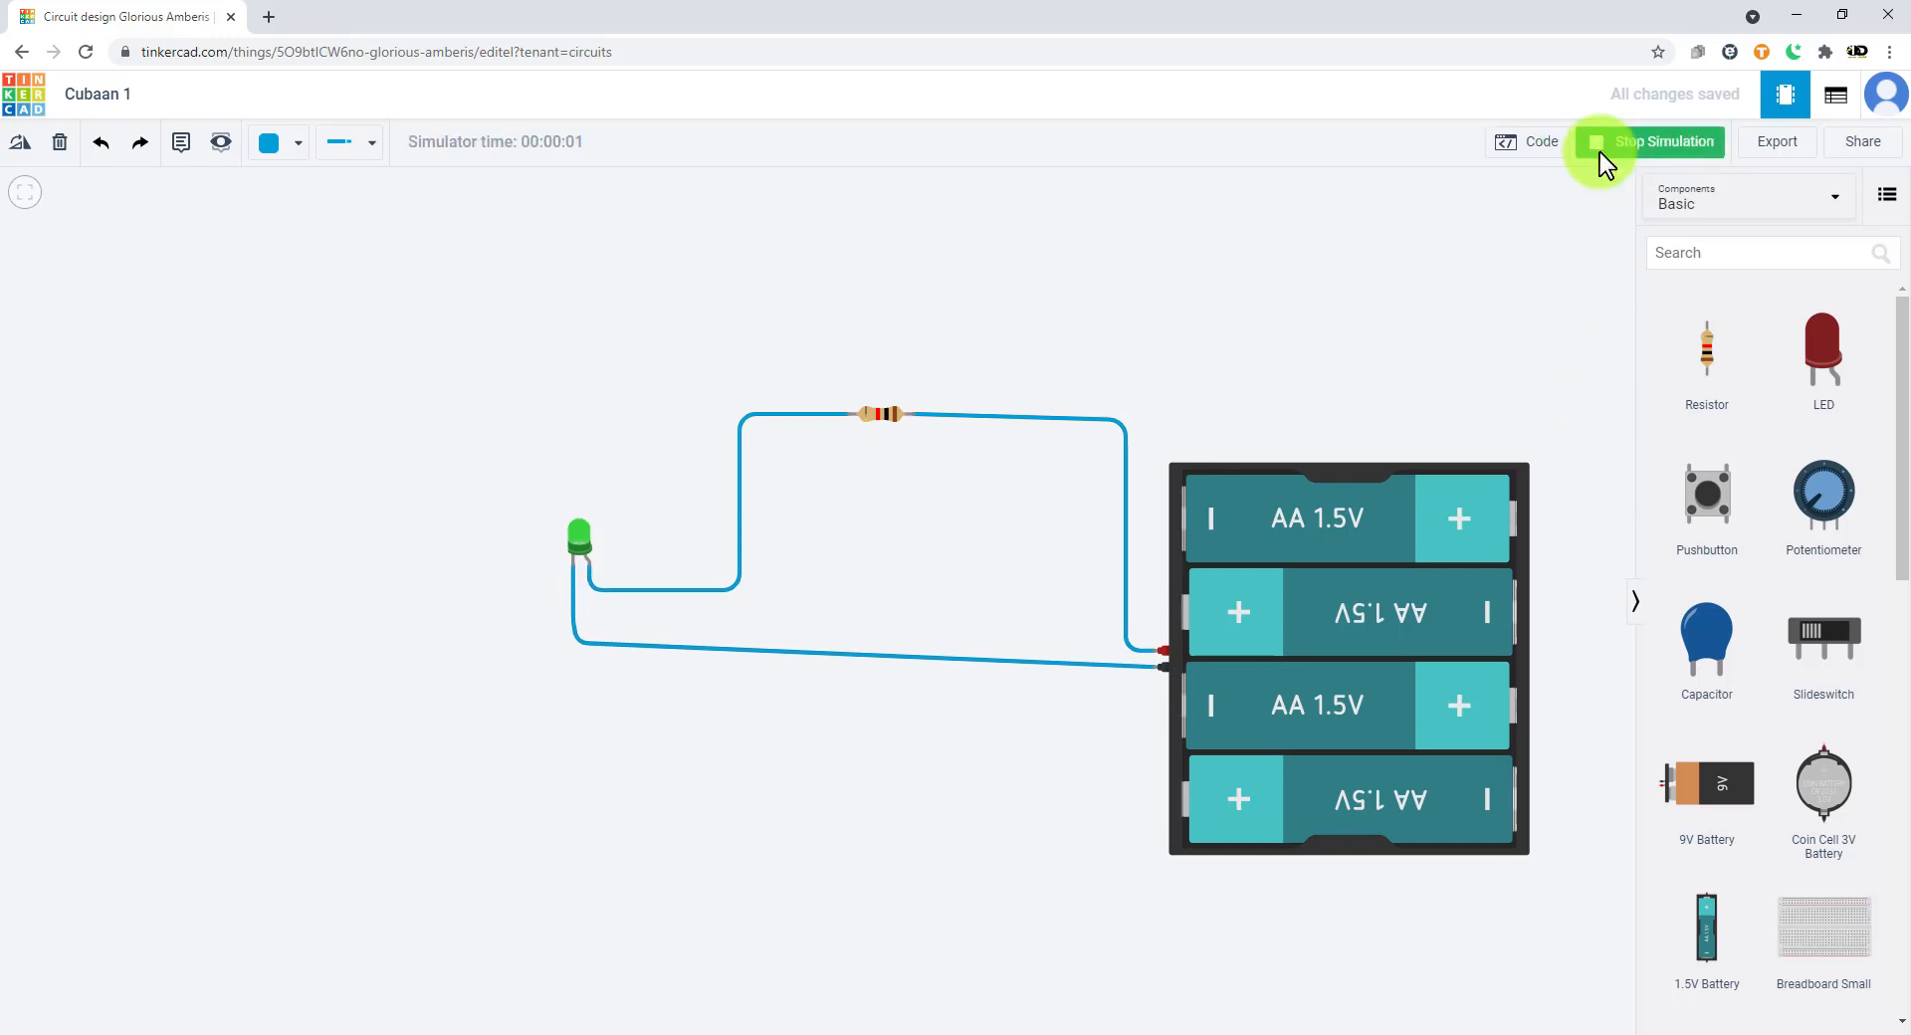
click(1636, 142)
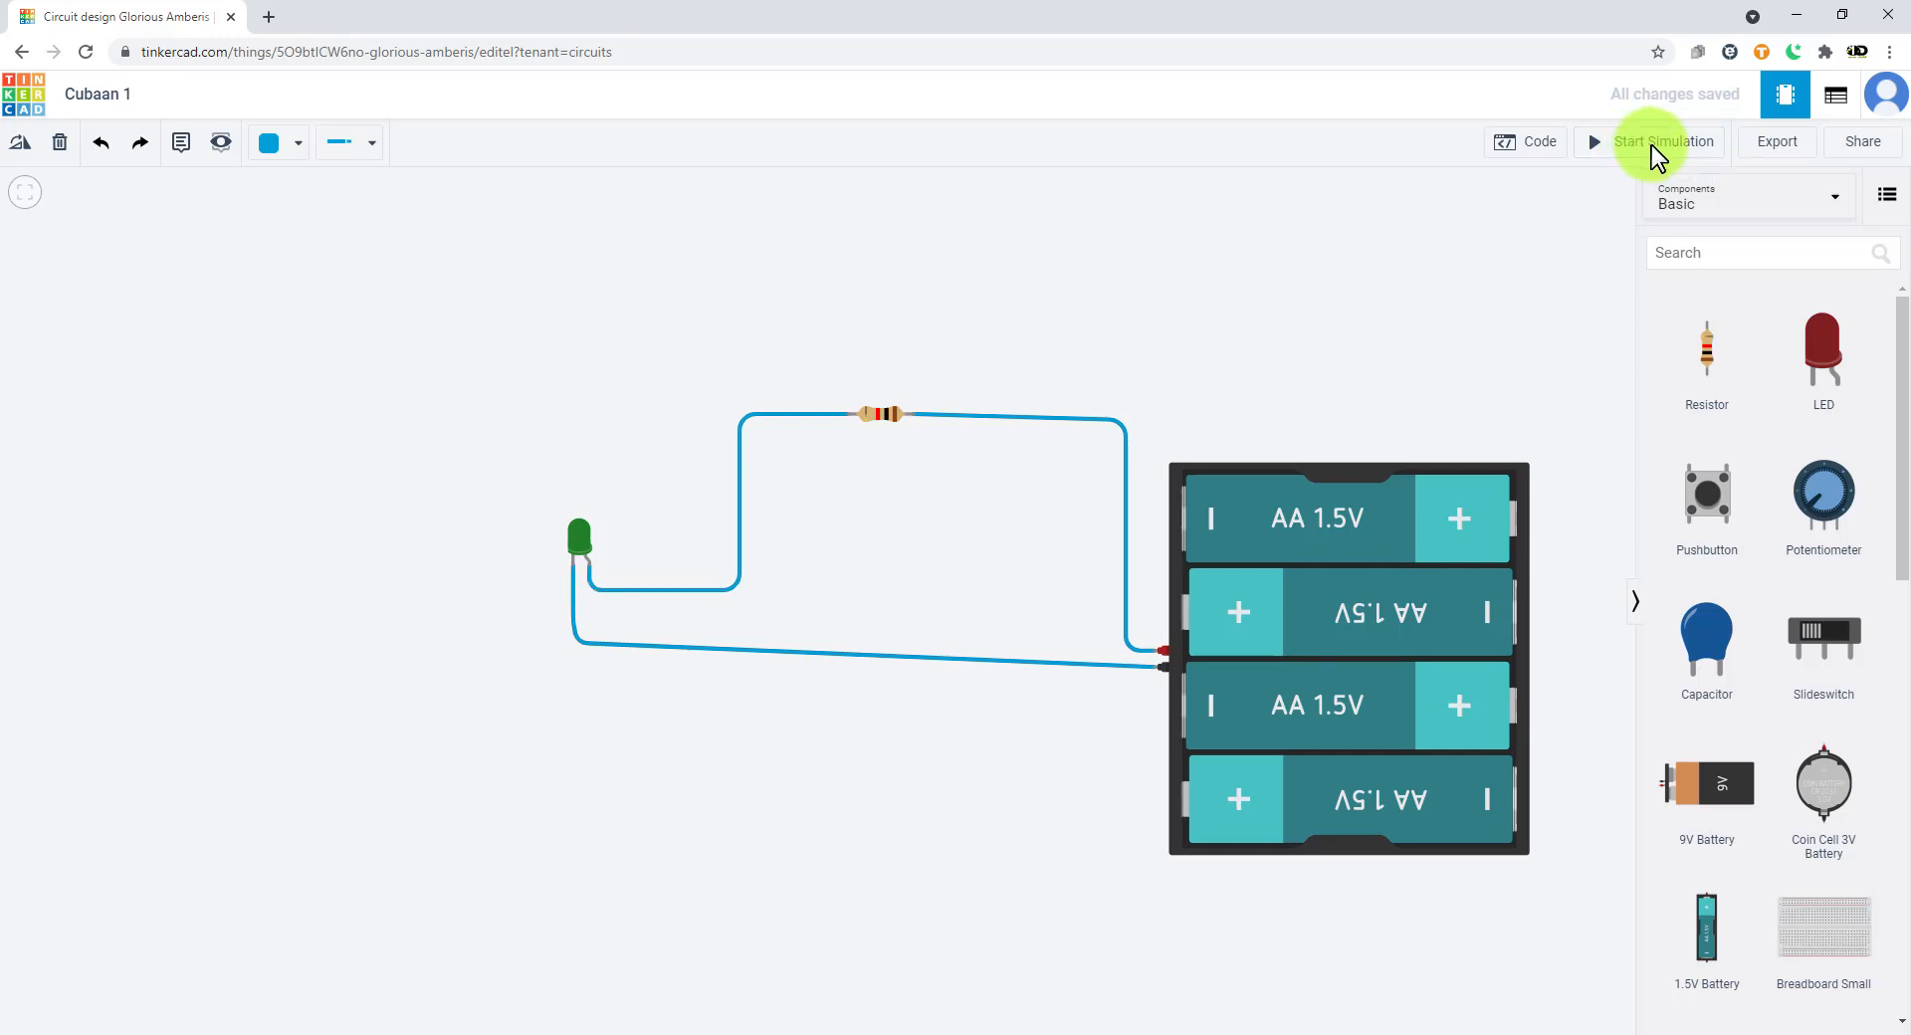
click(1638, 141)
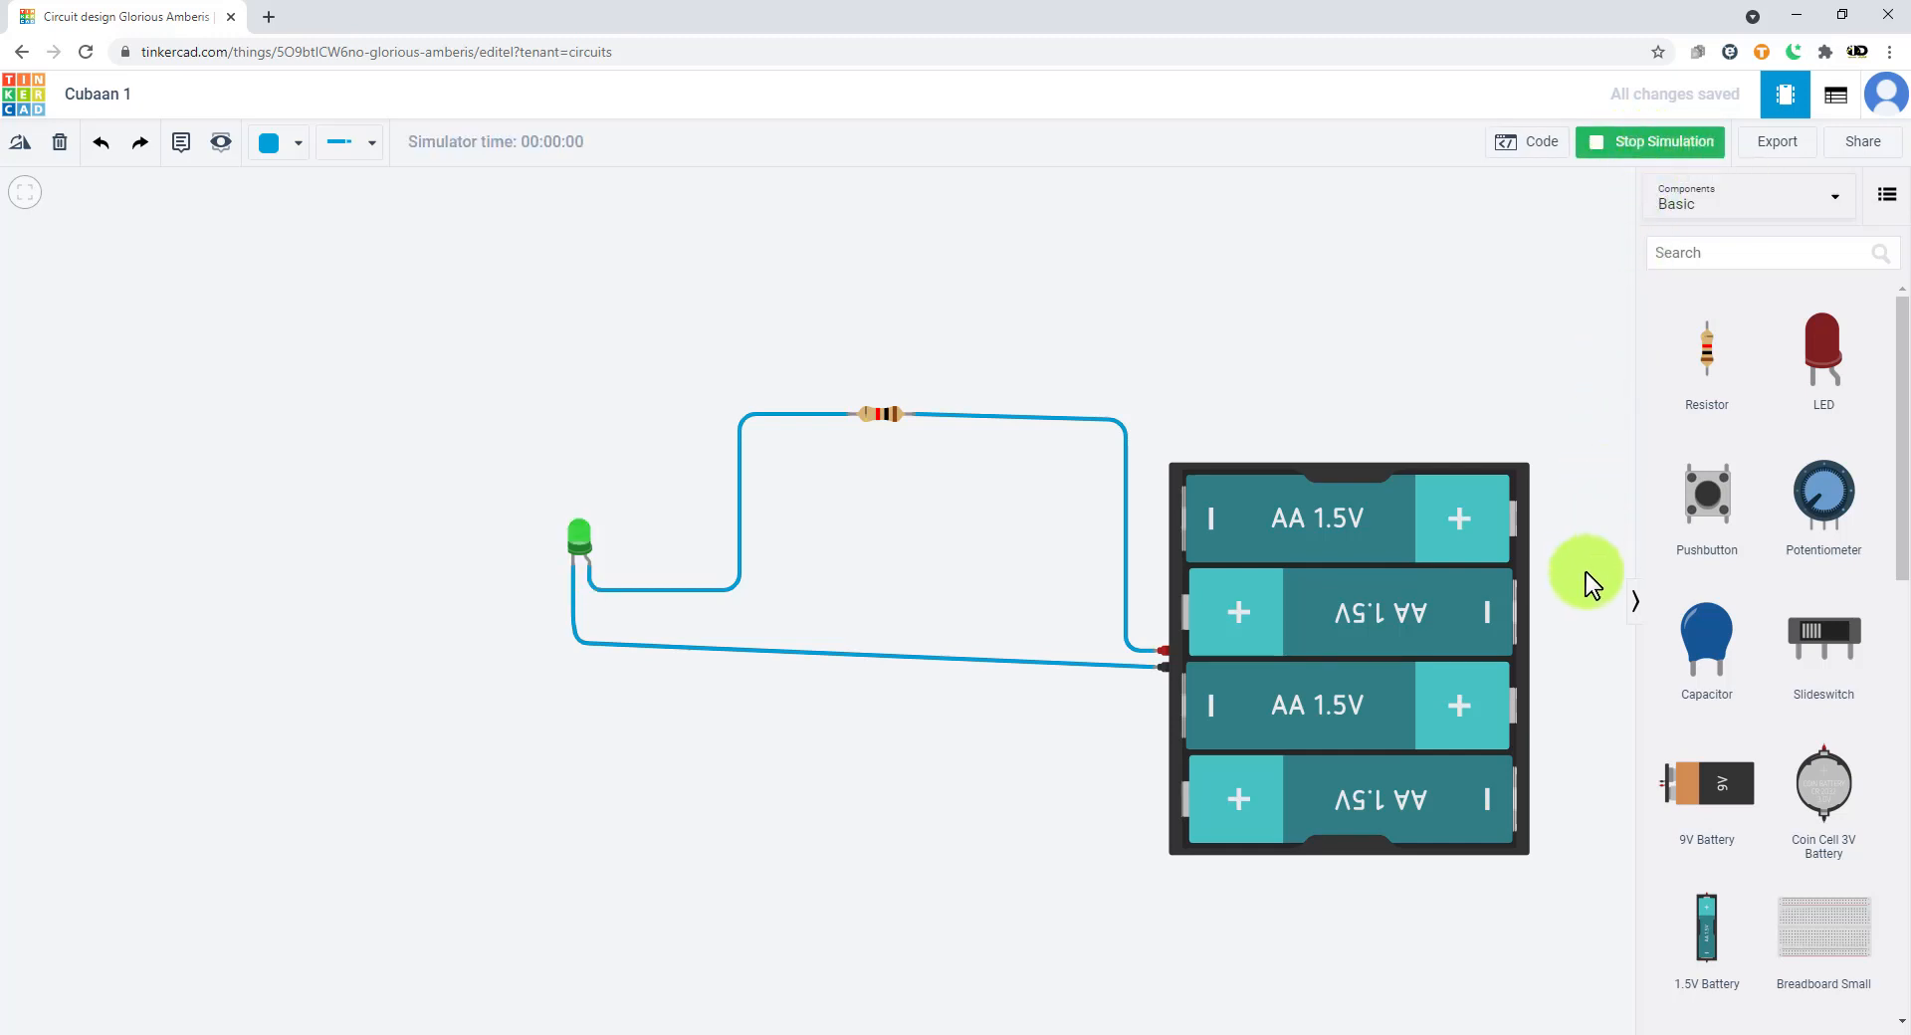